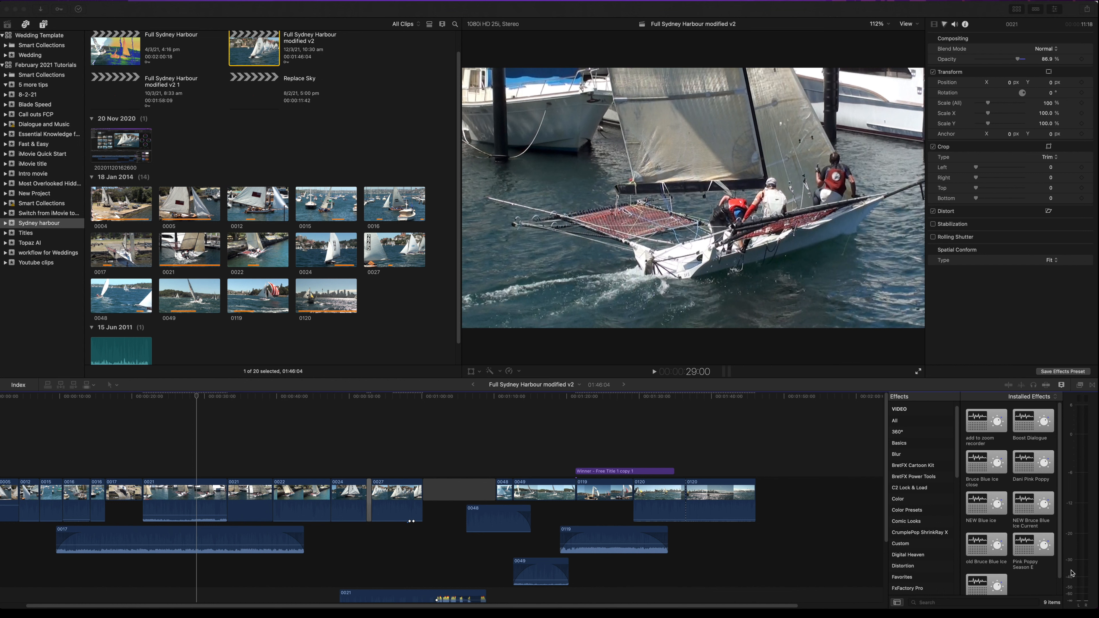
Examine the commands available for the empty browser area, clip 0024, the 0027 timeline clip and the library sidebar
{"action": "right_click", "coordinate": [181, 148]}
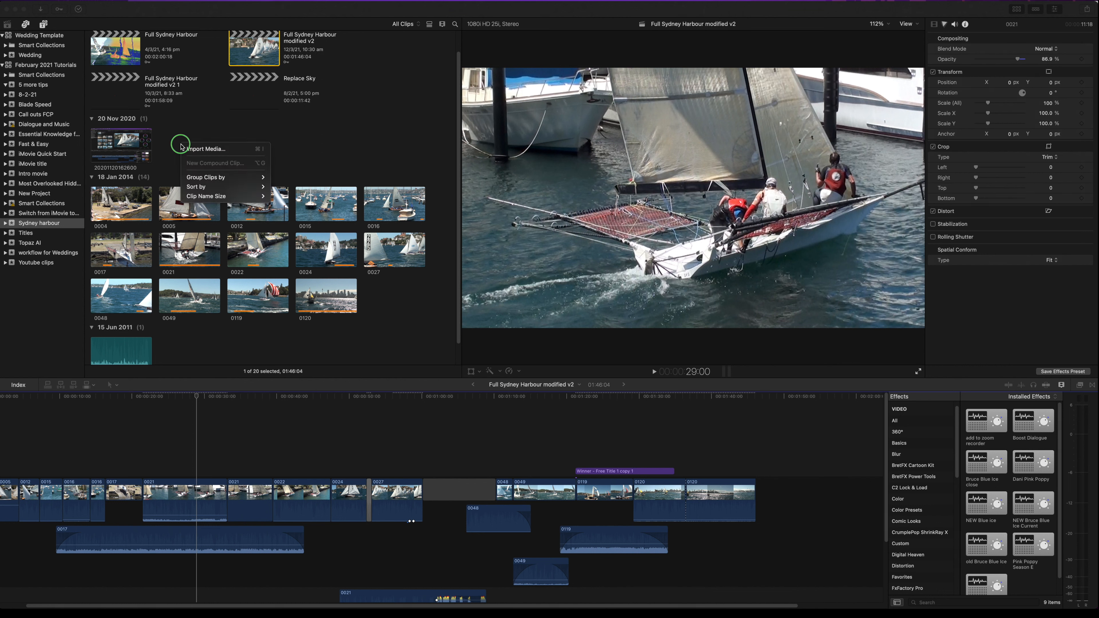
{"action": "left_click", "coordinate": [318, 245]}
{"action": "right_click", "coordinate": [317, 246]}
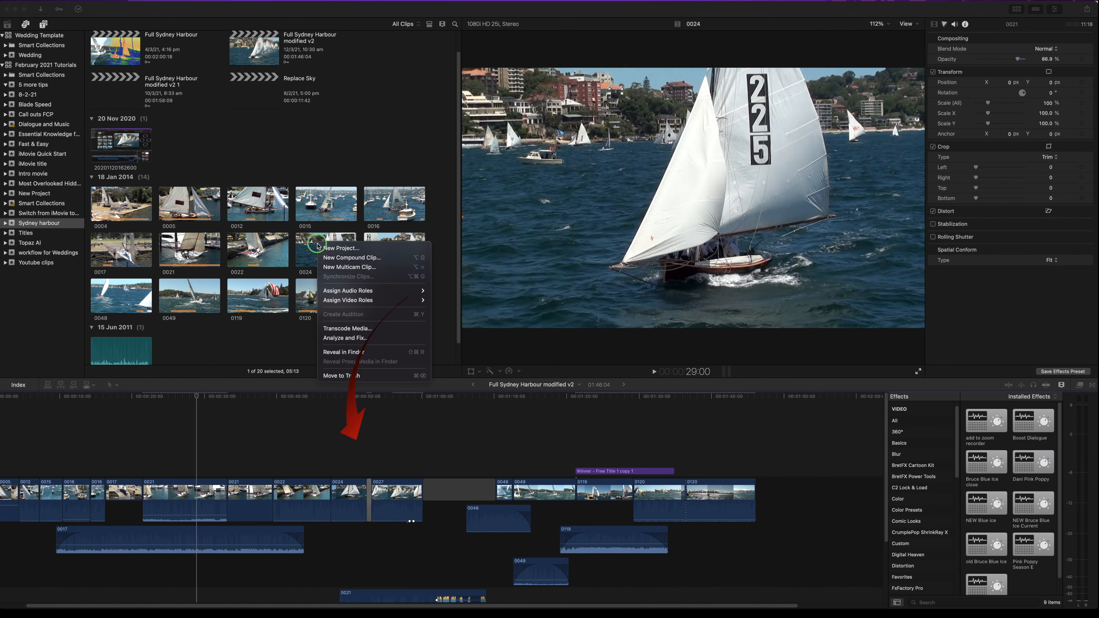
{"action": "left_click", "coordinate": [402, 493]}
{"action": "right_click", "coordinate": [403, 493]}
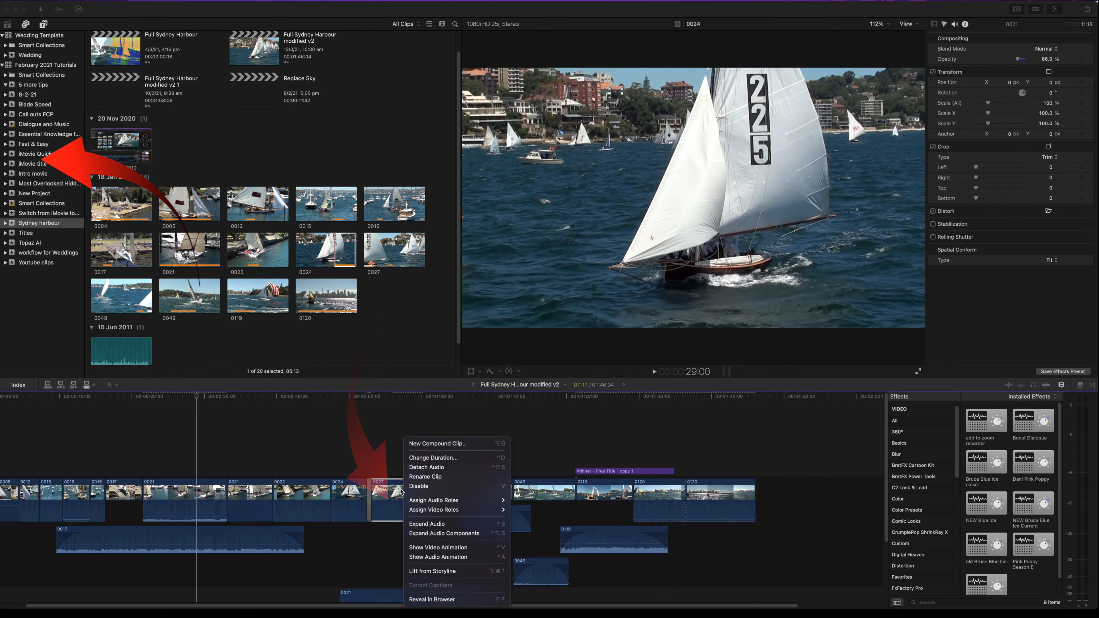
{"action": "key", "text": "Escape"}
{"action": "right_click", "coordinate": [45, 168]}
{"action": "key", "text": "Escape"}
Examine the commands available for an audio keyframe on the connected 0021 clip and for the 0021 clip in the main storyline
{"action": "scroll", "coordinate": [457, 536], "scroll_direction": "down", "scroll_amount": 3}
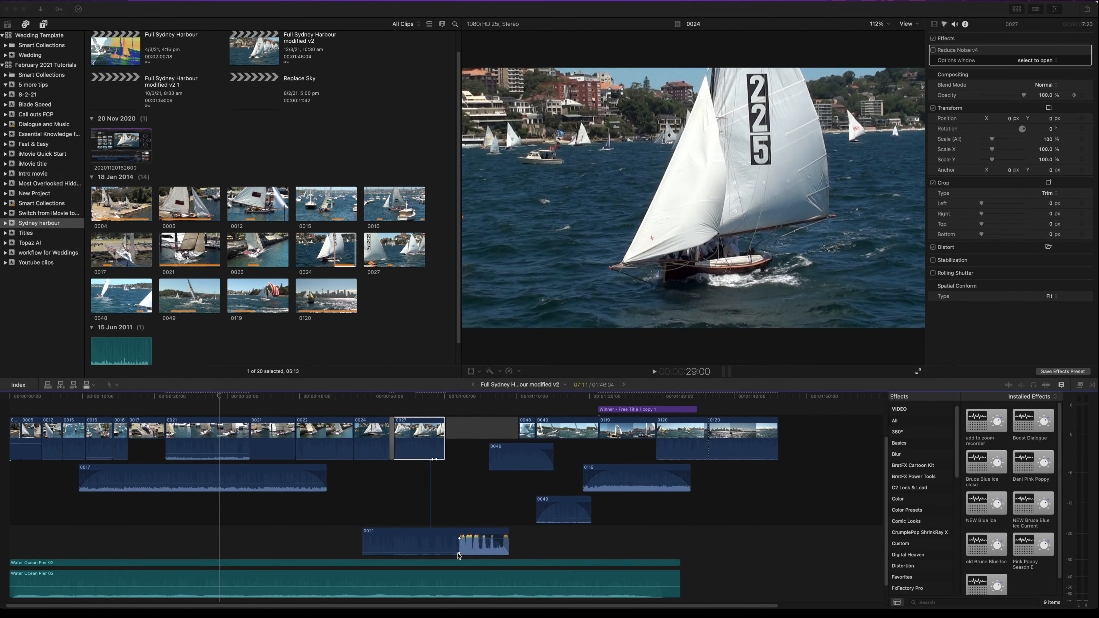
{"action": "left_click", "coordinate": [460, 537]}
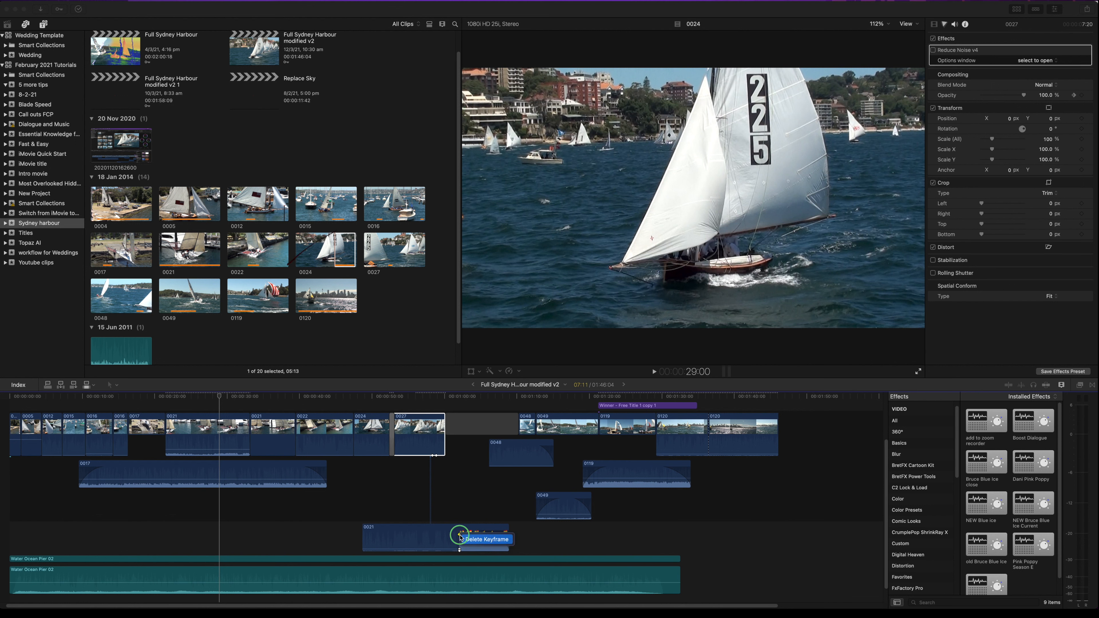
{"action": "right_click", "coordinate": [273, 428]}
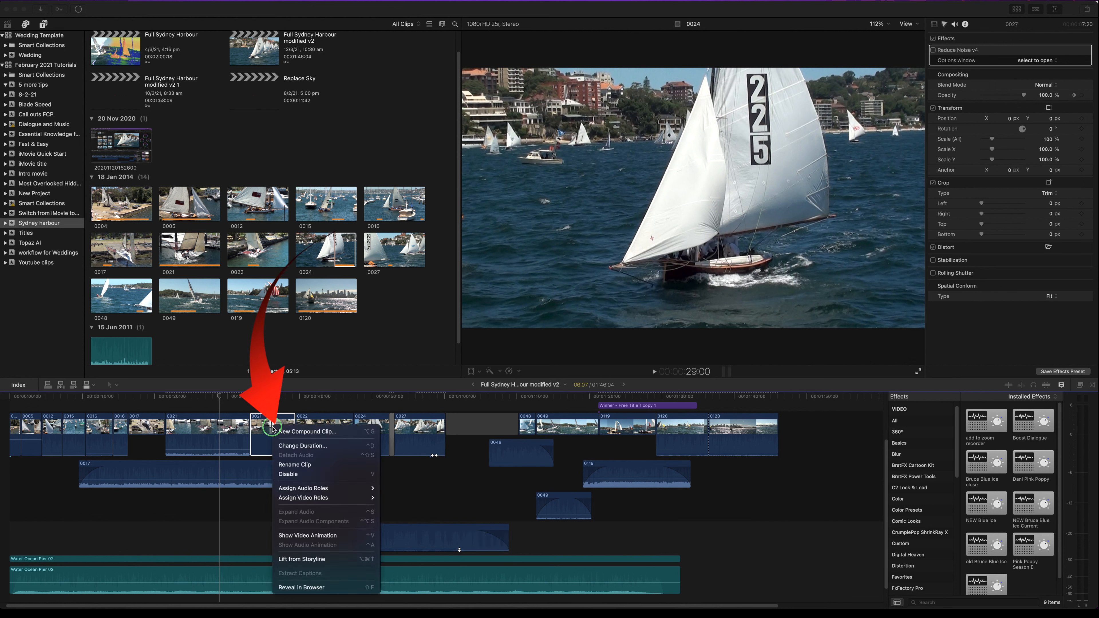
{"action": "key", "text": "Escape"}
Compare the commands offered for browser clip 0024, the Full Sydney Harbour modified v2 project and the empty browser area
{"action": "right_click", "coordinate": [312, 250]}
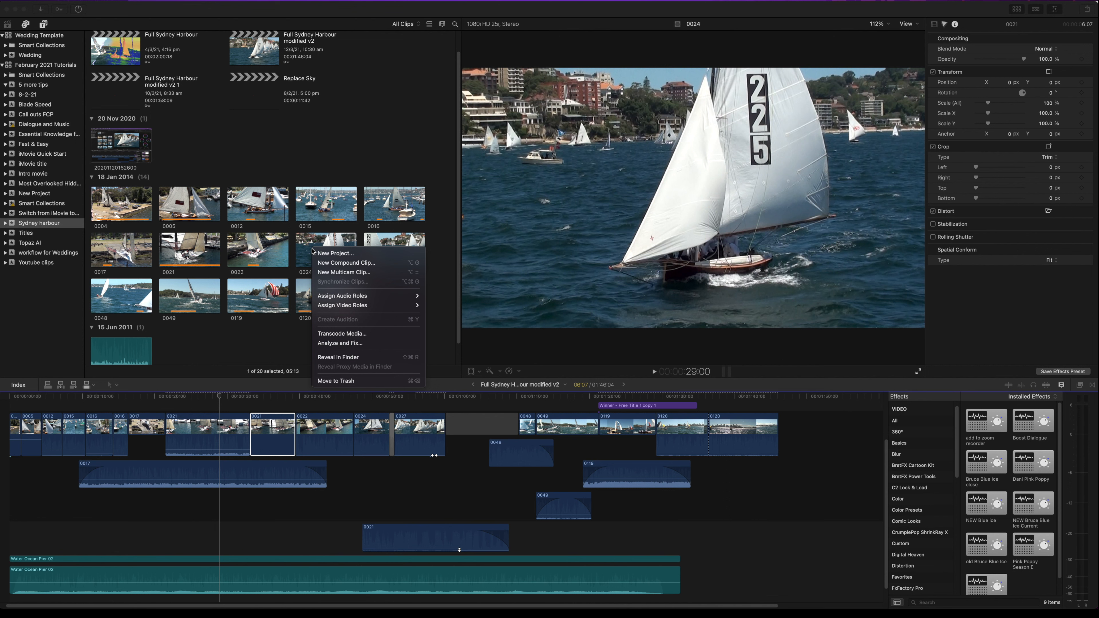
{"action": "key", "text": "Escape"}
{"action": "right_click", "coordinate": [260, 57]}
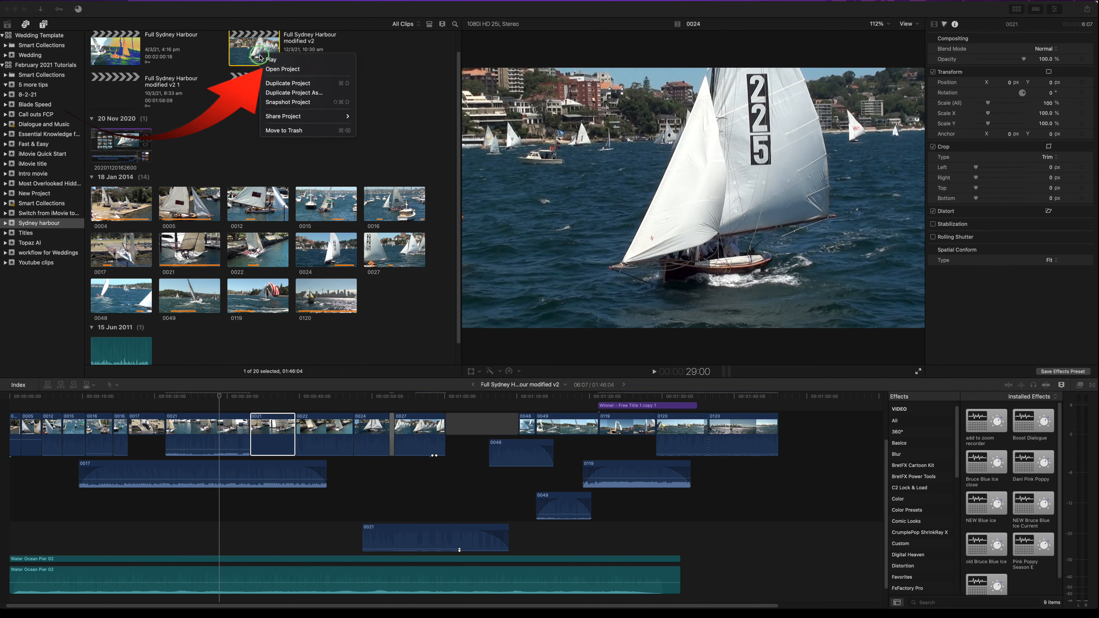
{"action": "key", "text": "Escape"}
{"action": "right_click", "coordinate": [218, 123]}
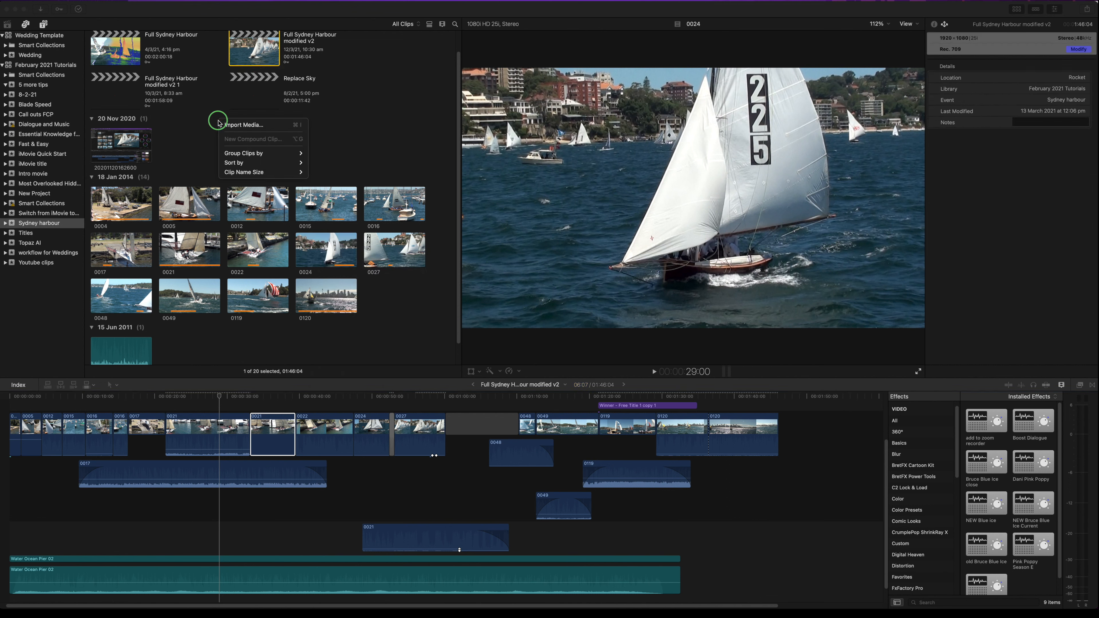
{"action": "key", "text": "Escape"}
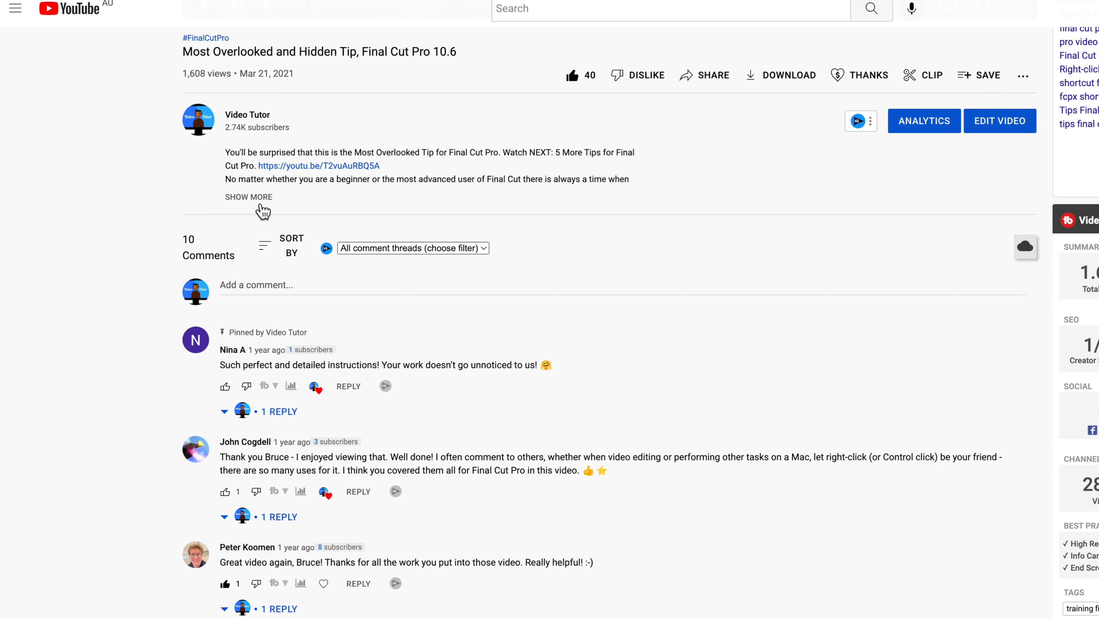
Expand and read the description of the YouTube video "Most Overlooked and Hidden Tip, Final Cut Pro 10.6"
{"action": "left_click", "coordinate": [257, 204]}
{"action": "scroll", "coordinate": [332, 258], "scroll_direction": "down", "scroll_amount": 2}
{"action": "scroll", "coordinate": [332, 257], "scroll_direction": "down", "scroll_amount": 5}
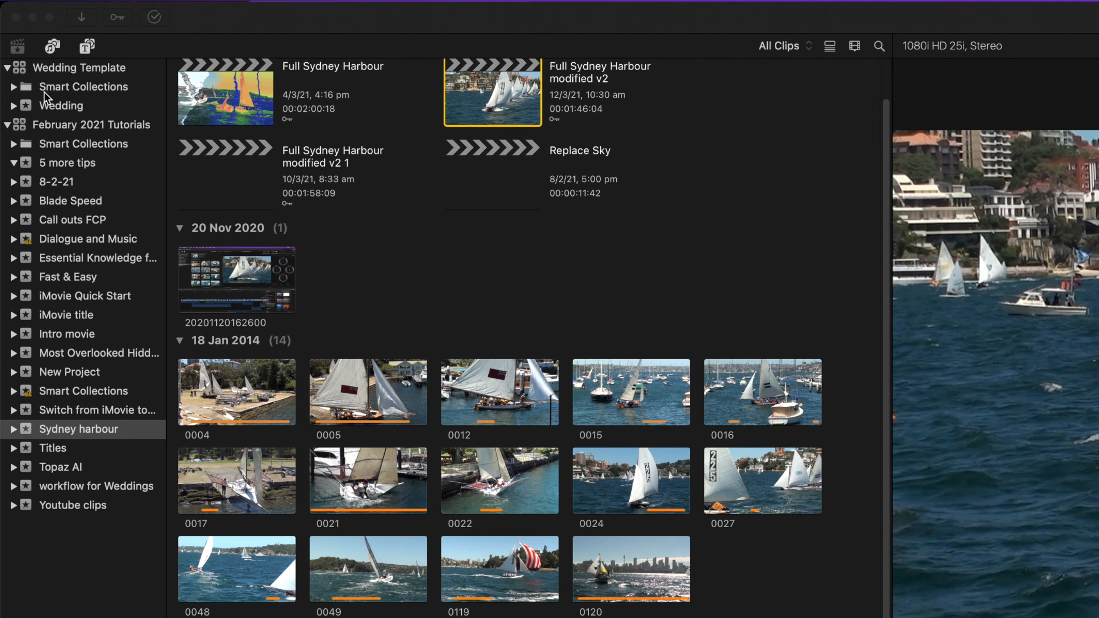
Compare the commands available for the February 2021 Tutorials library with those for the 5 more tips event
{"action": "right_click", "coordinate": [49, 125]}
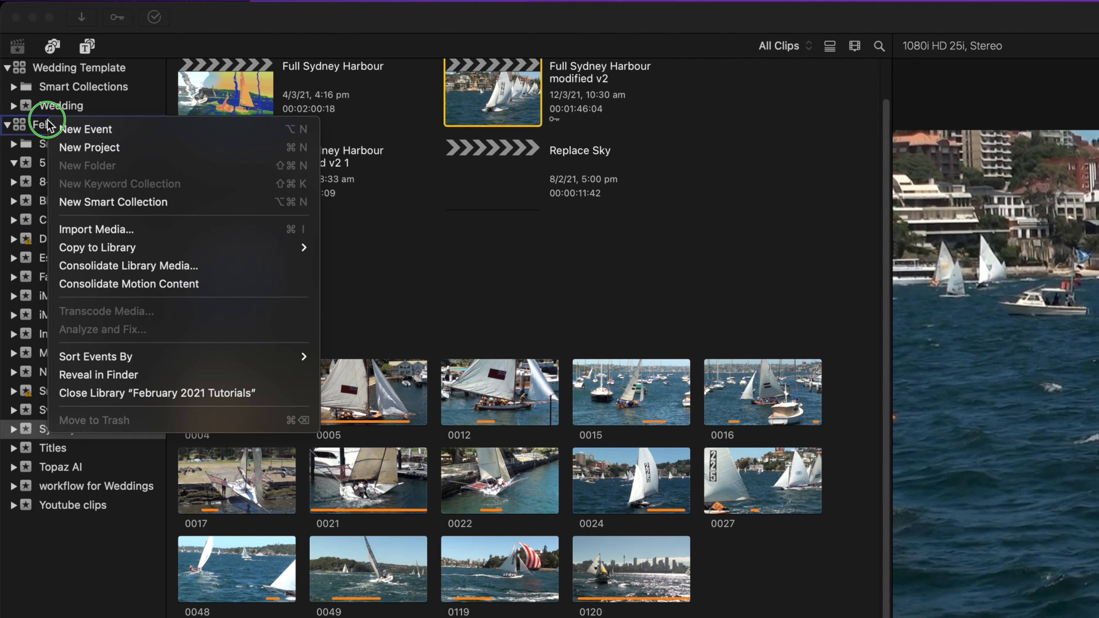
{"action": "left_click", "coordinate": [48, 121]}
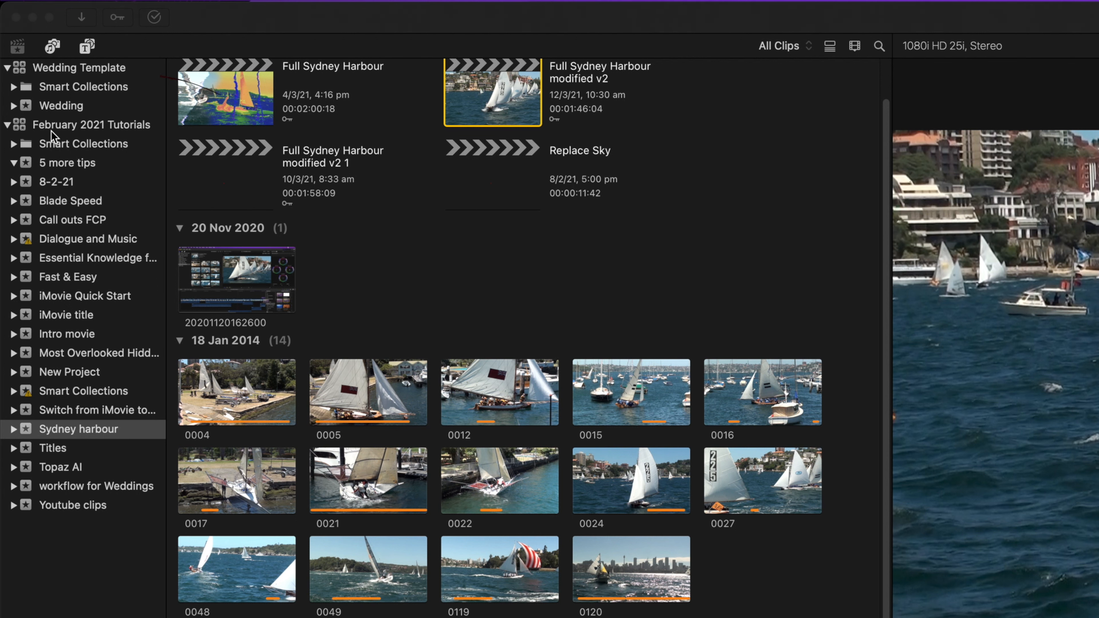
{"action": "left_click", "coordinate": [51, 166]}
{"action": "right_click", "coordinate": [51, 168]}
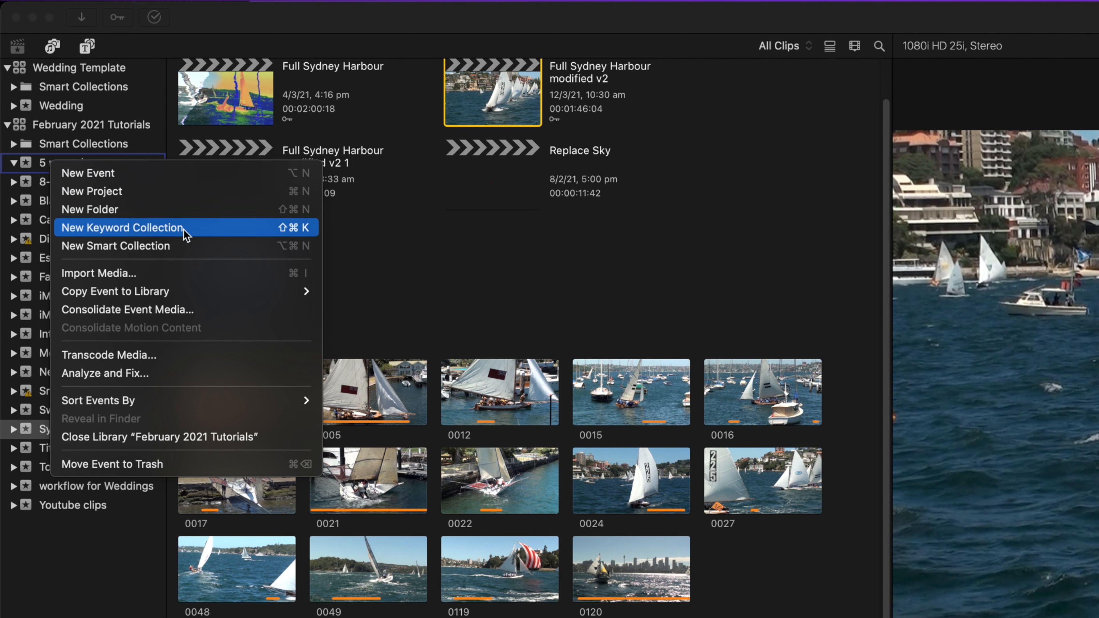
{"action": "left_click", "coordinate": [182, 273]}
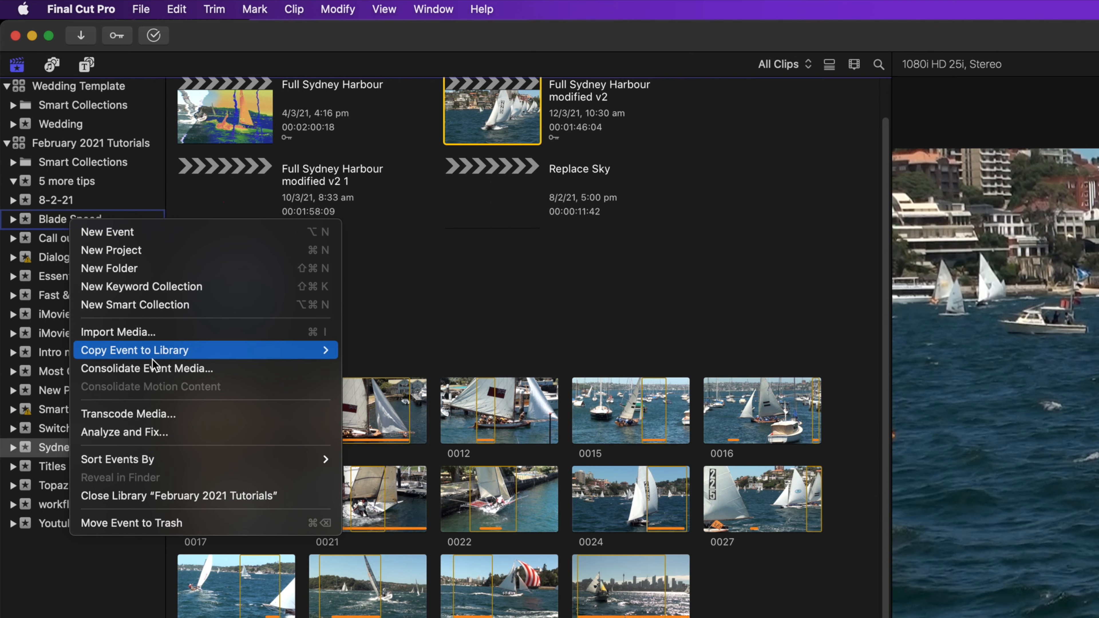
Review the Consolidate Event Media options for the Blade Speed event and cancel without consolidating
{"action": "mouse_move", "coordinate": [135, 351]}
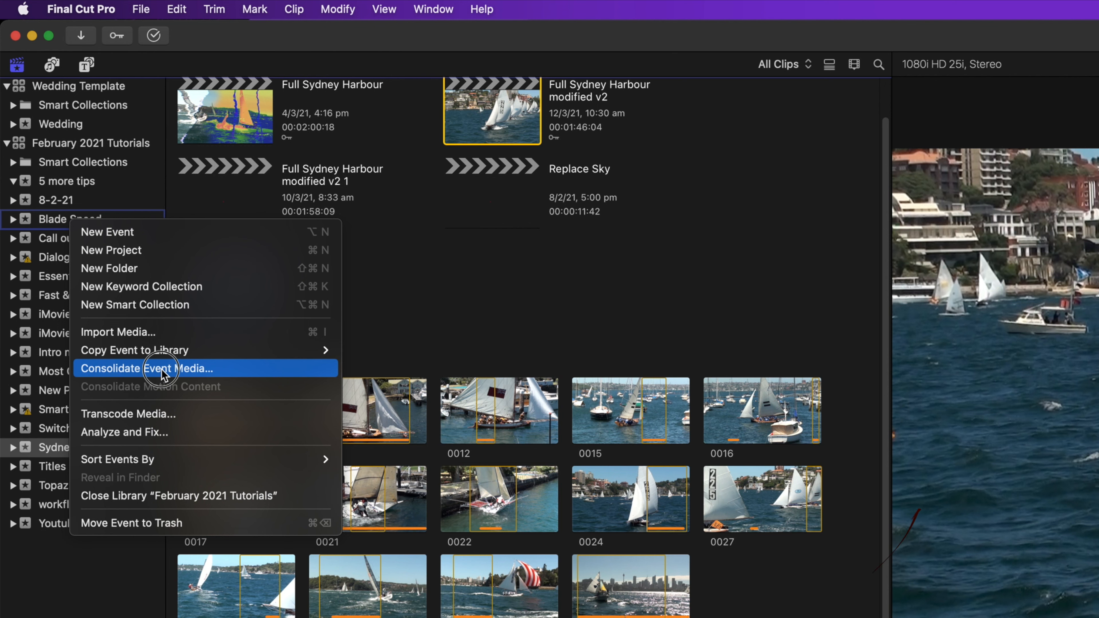
{"action": "left_click", "coordinate": [163, 373]}
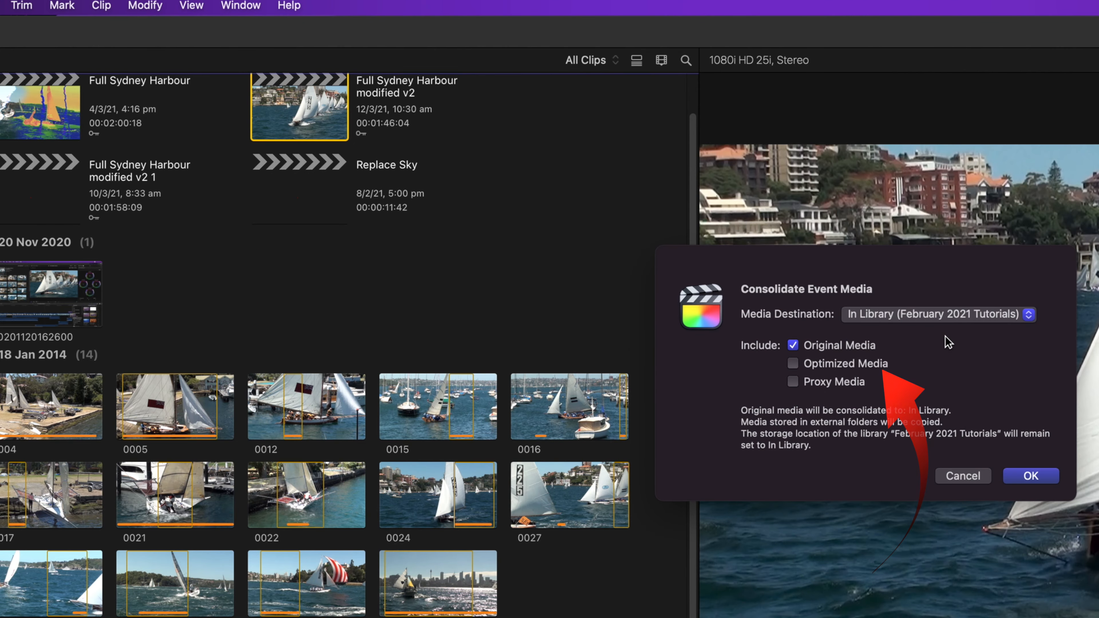
{"action": "left_click", "coordinate": [963, 475]}
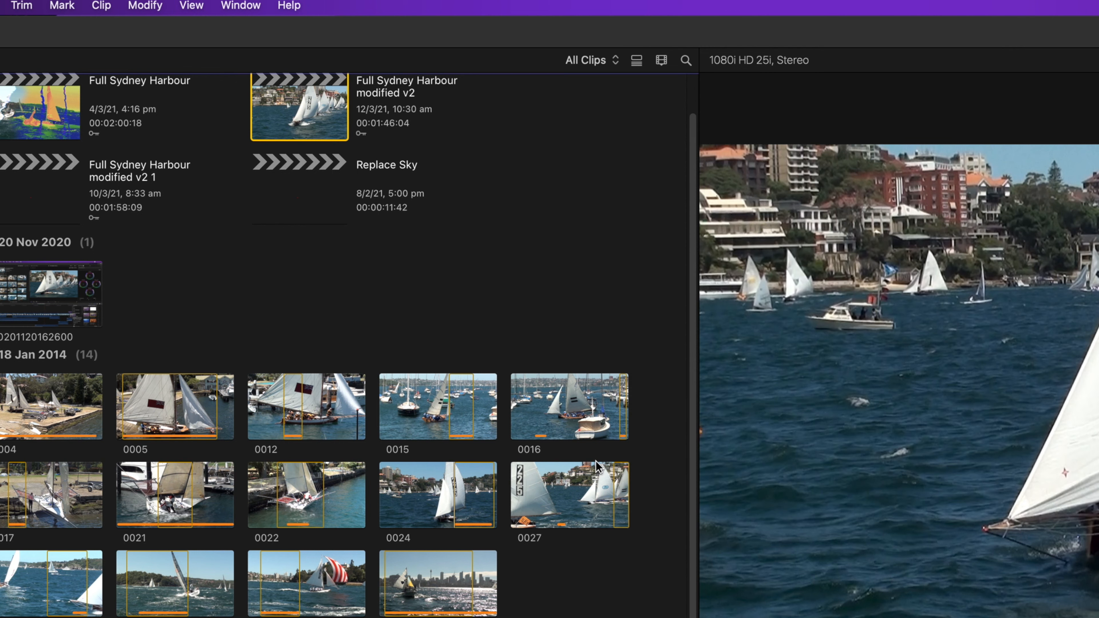
Review the Transcode Media options for the Sydney harbour event and cancel without transcoding
{"action": "right_click", "coordinate": [95, 363]}
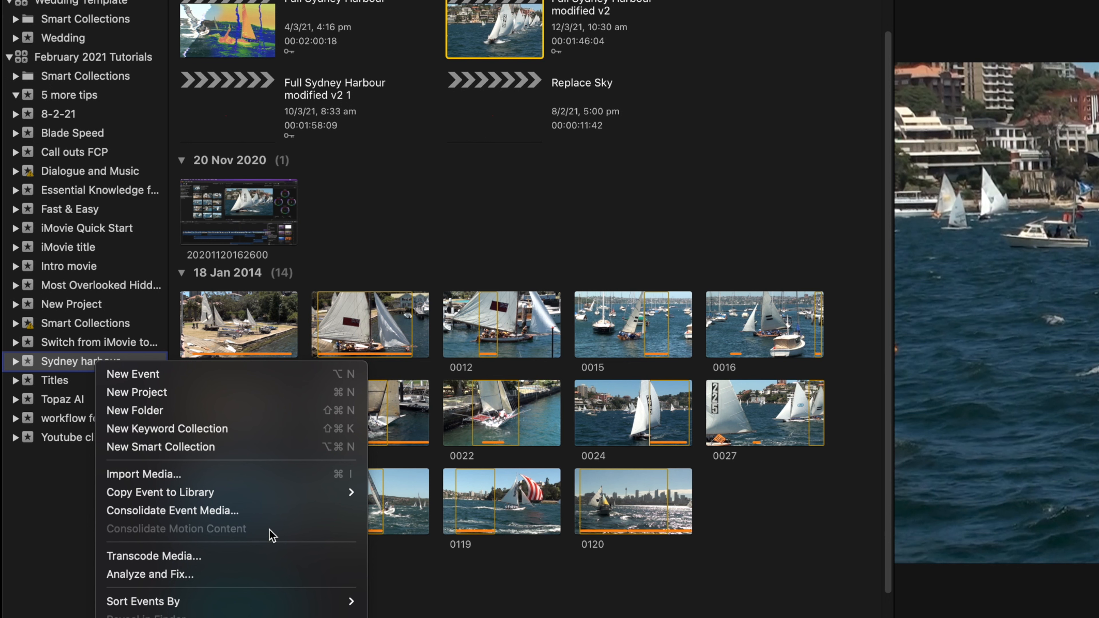
{"action": "left_click", "coordinate": [182, 555]}
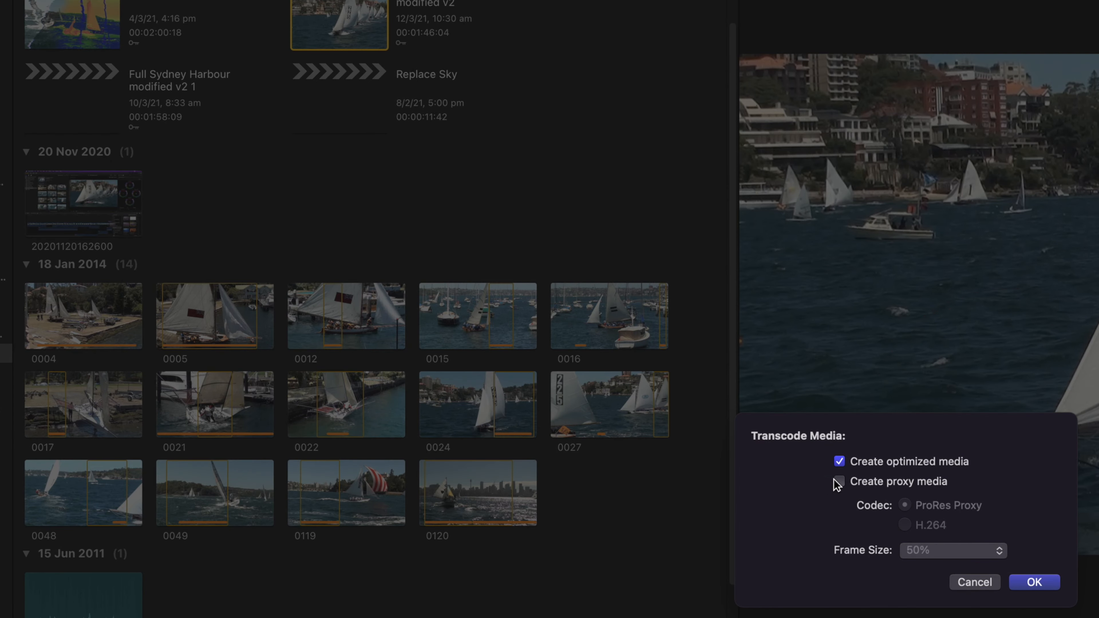
{"action": "left_click", "coordinate": [974, 582]}
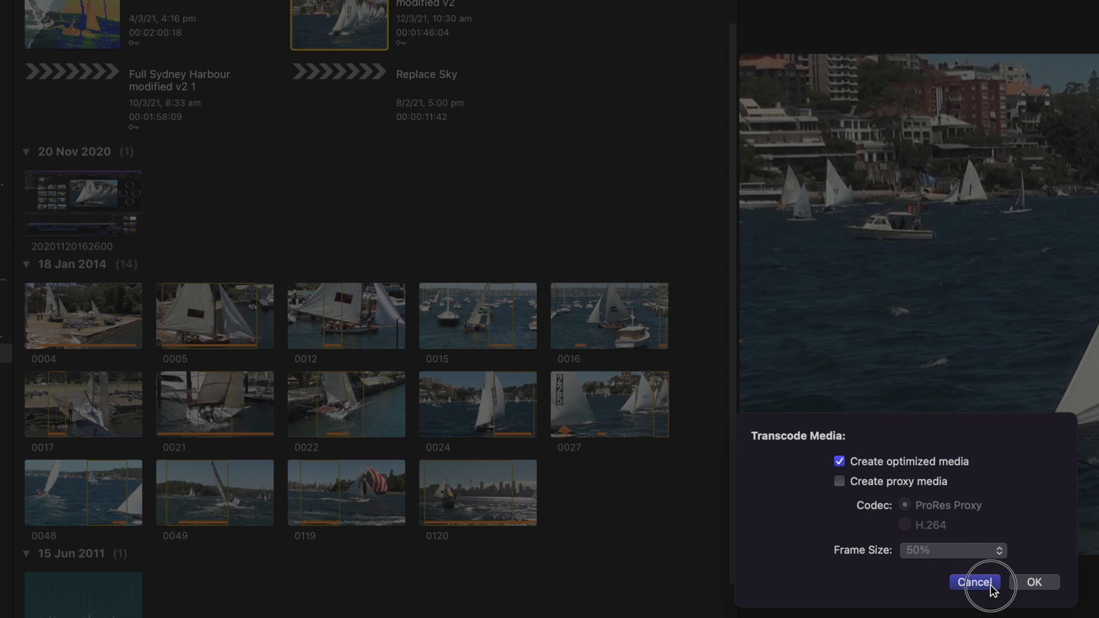
Review the Analyze and Fix and Sort Events By commands for the Sydney harbour event
{"action": "right_click", "coordinate": [76, 305]}
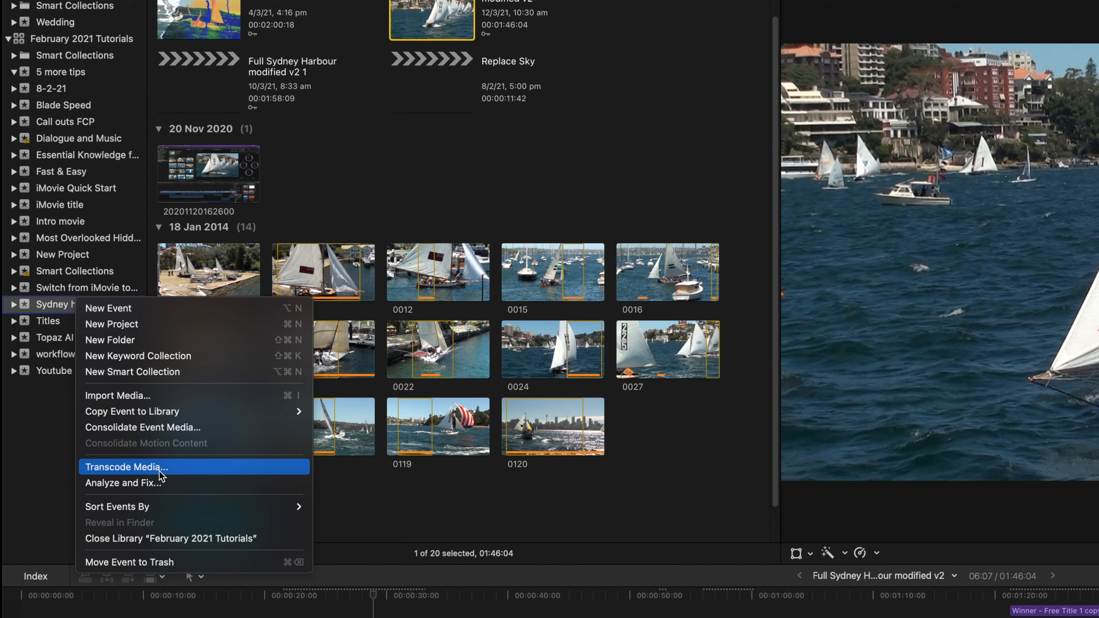
{"action": "left_click", "coordinate": [160, 480]}
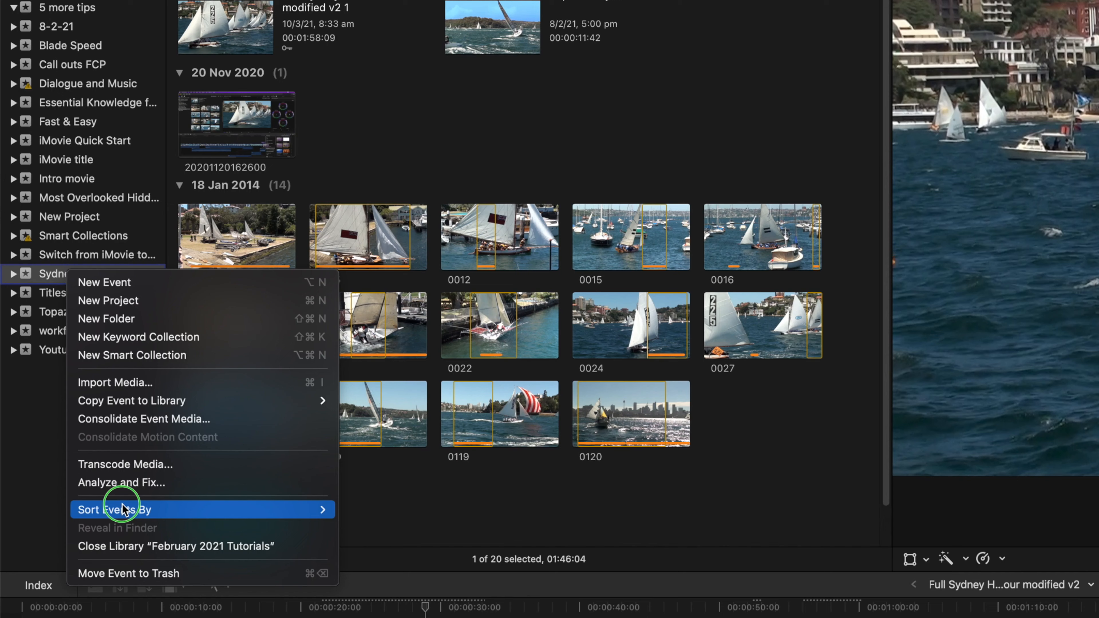
{"action": "left_click", "coordinate": [125, 515]}
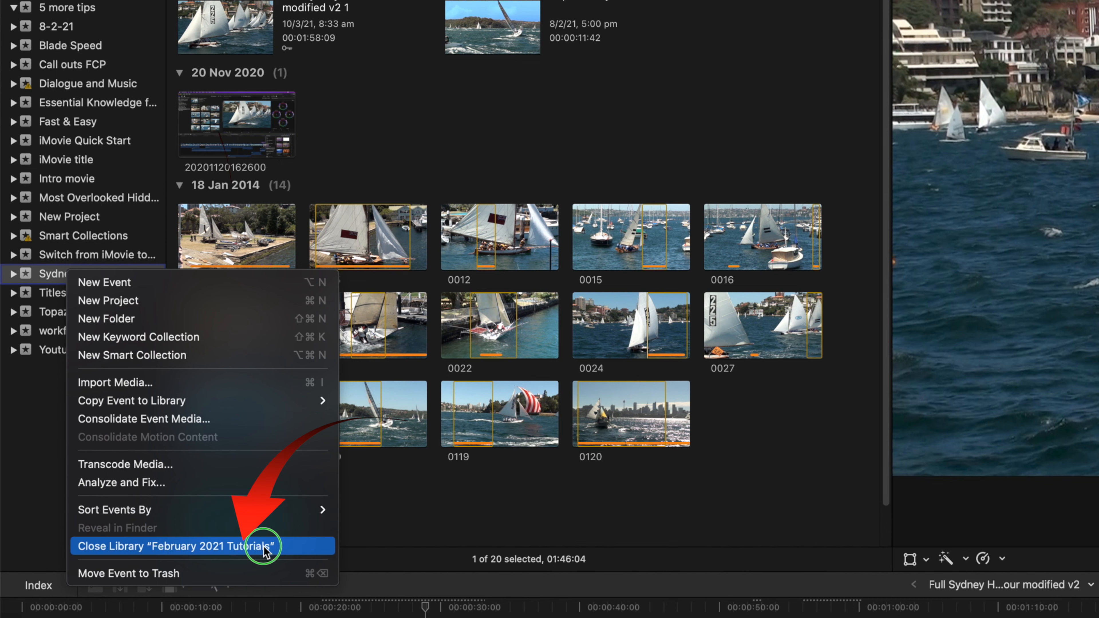
Close the February 2021 Tutorials library and, with it open again, reveal it in Finder
{"action": "left_click", "coordinate": [264, 548]}
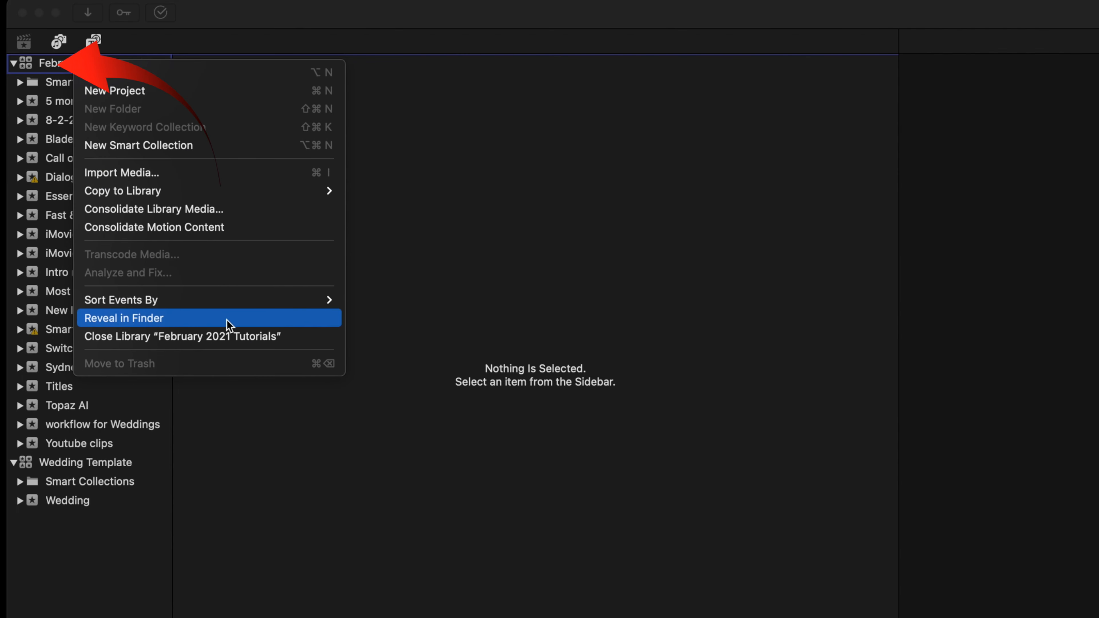
{"action": "left_click", "coordinate": [165, 320]}
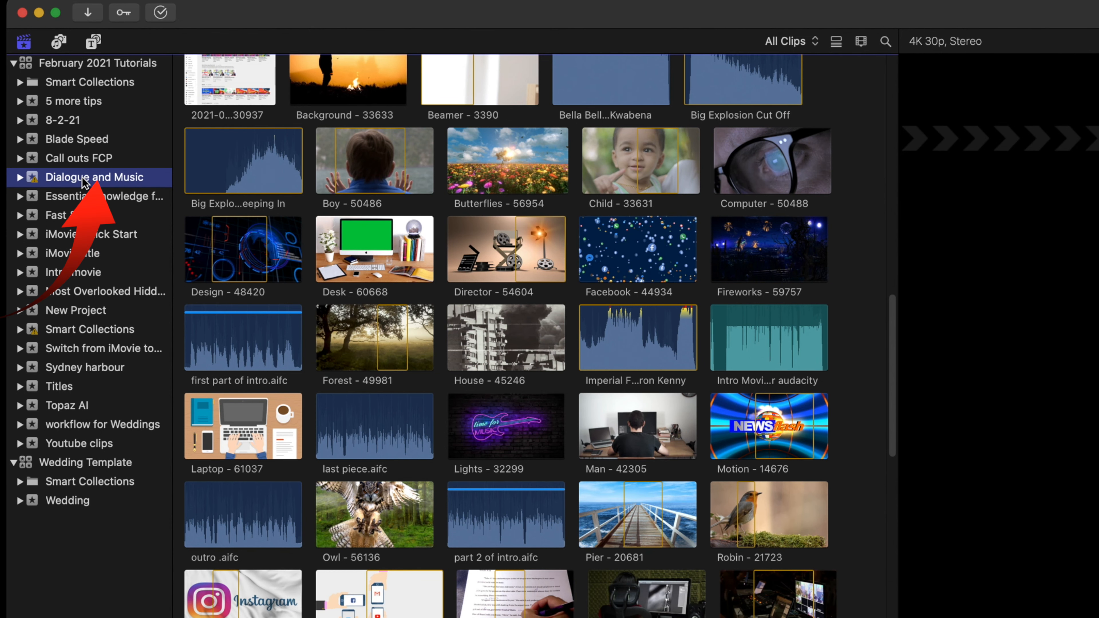
Open the Dialogue and Music event's name for editing and examine the text commands available for it, such as Transformations
{"action": "left_click", "coordinate": [90, 176]}
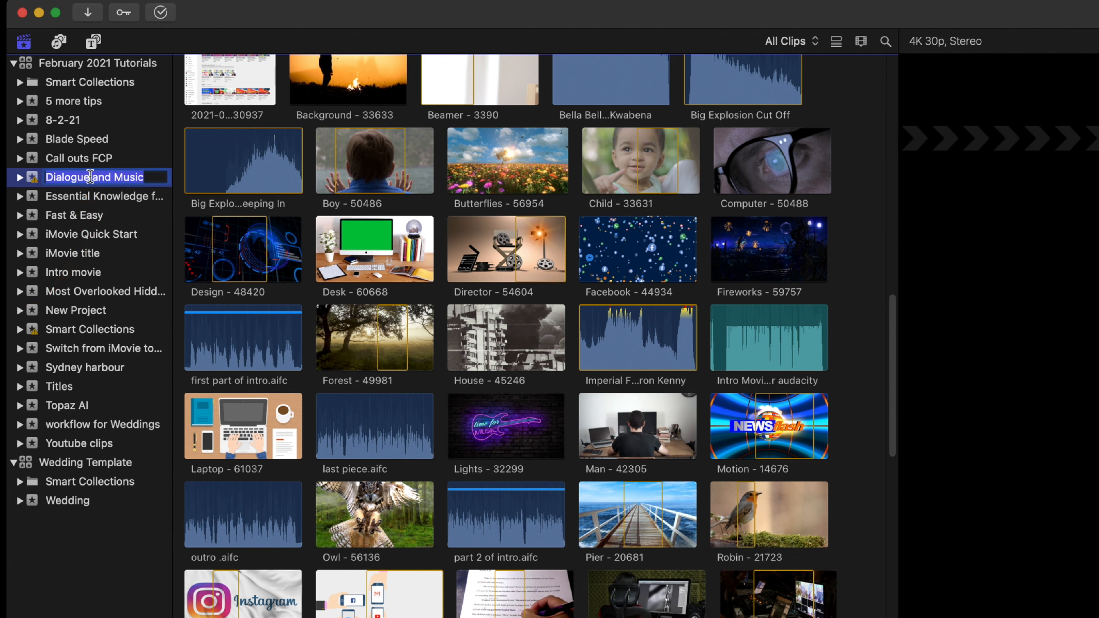
{"action": "right_click", "coordinate": [94, 178]}
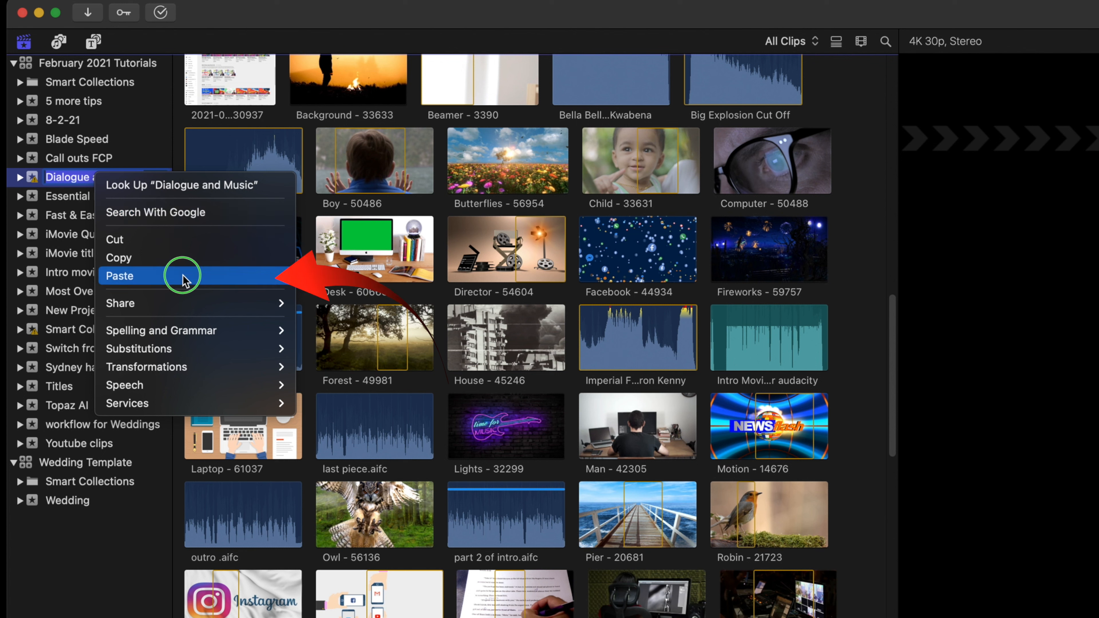
{"action": "mouse_move", "coordinate": [185, 368]}
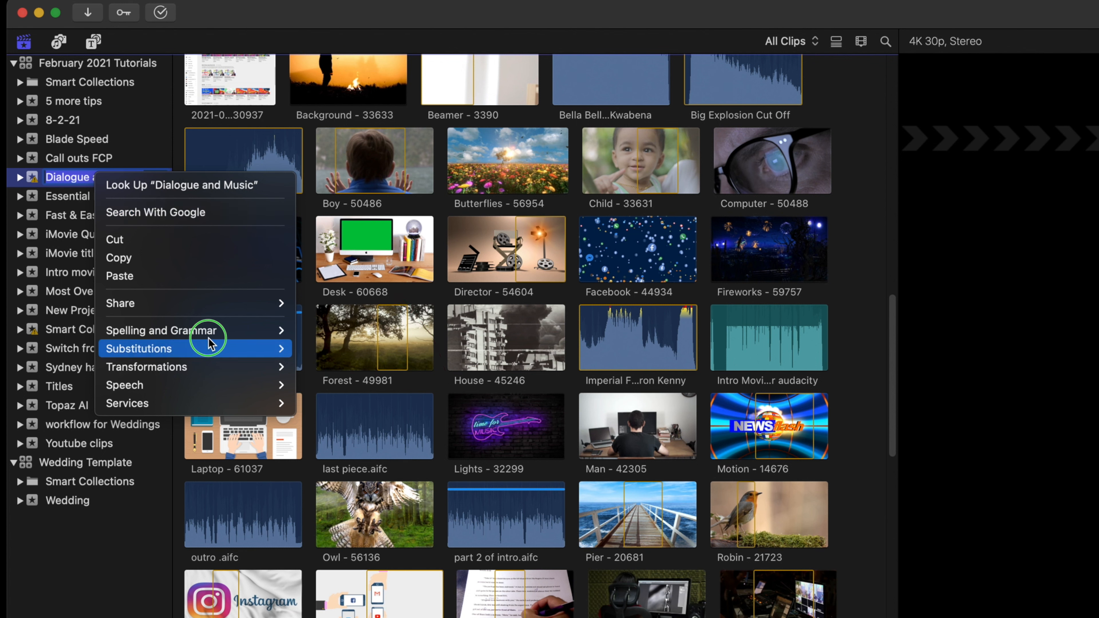
{"action": "left_click", "coordinate": [150, 122]}
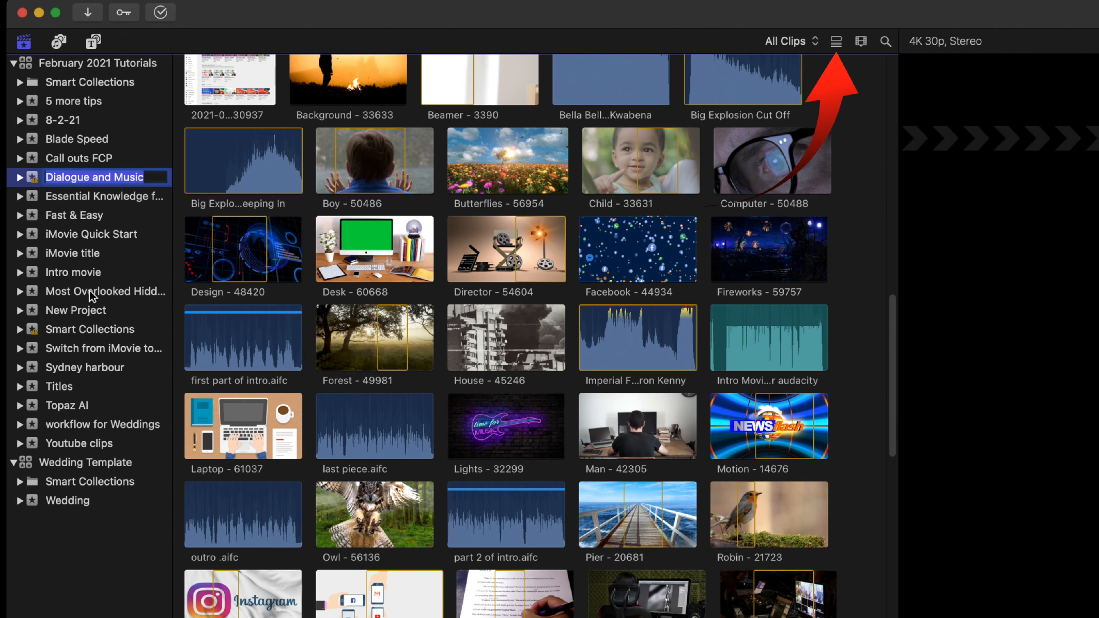
Play the Full Sydney Harbour modified v2 project from the Sydney harbour event and open it in the timeline
{"action": "left_click", "coordinate": [78, 369]}
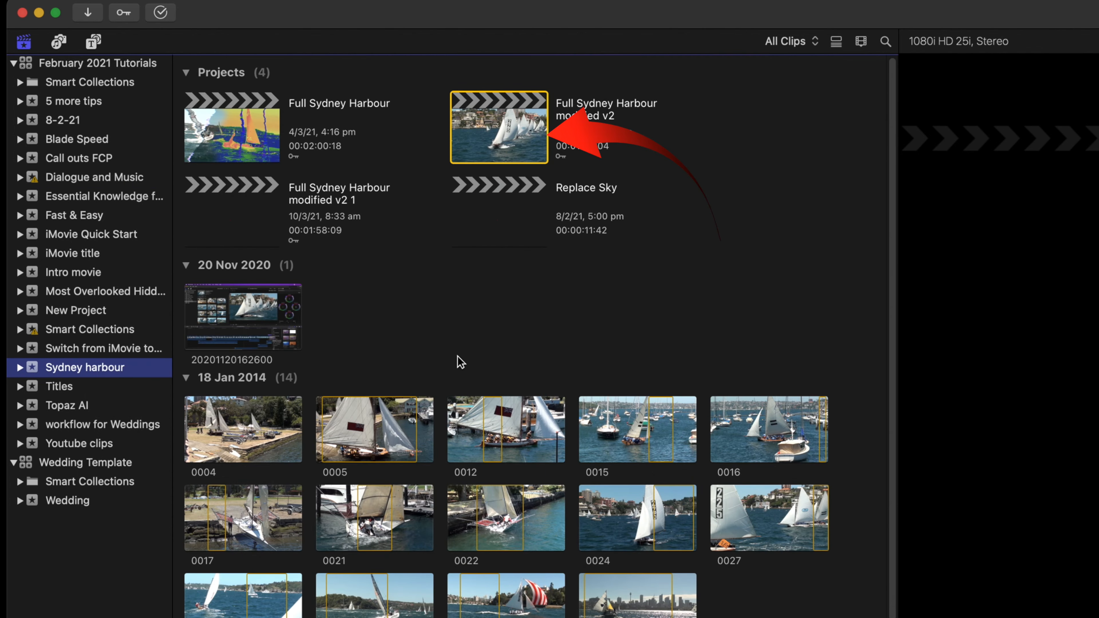
{"action": "left_click", "coordinate": [477, 115]}
{"action": "right_click", "coordinate": [478, 115]}
{"action": "left_click", "coordinate": [478, 115]}
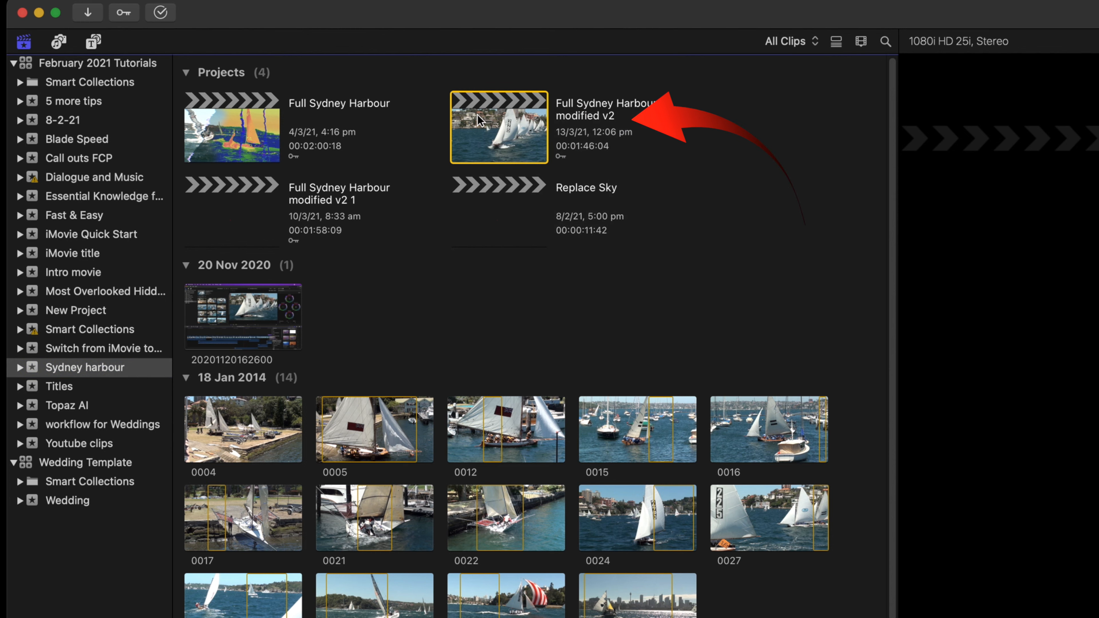
{"action": "right_click", "coordinate": [477, 115]}
{"action": "left_click", "coordinate": [550, 125]}
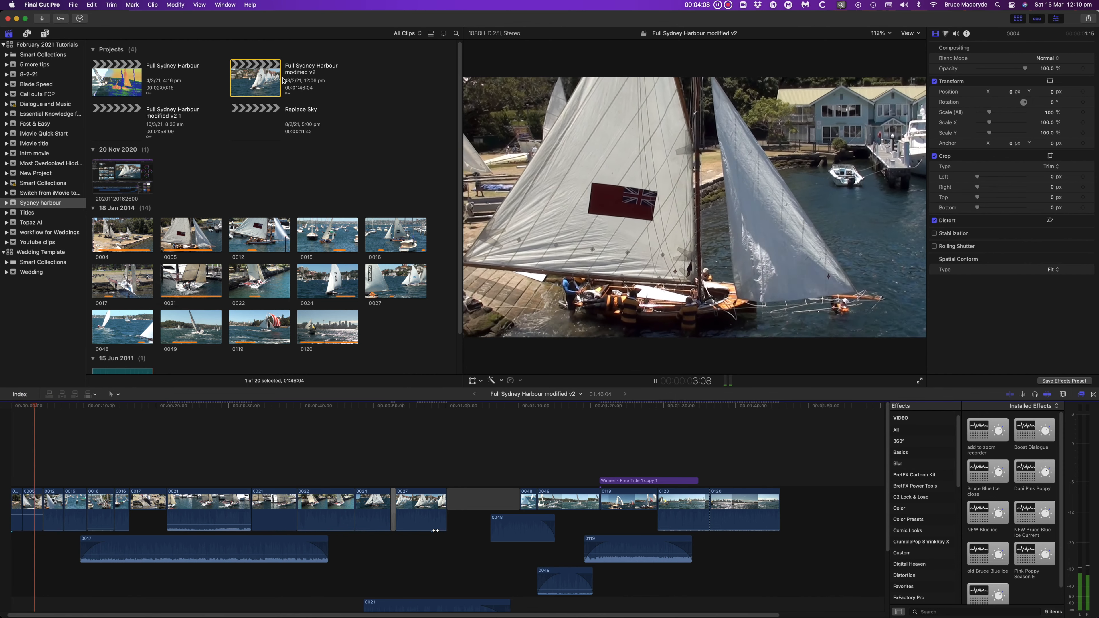
{"action": "right_click", "coordinate": [266, 85]}
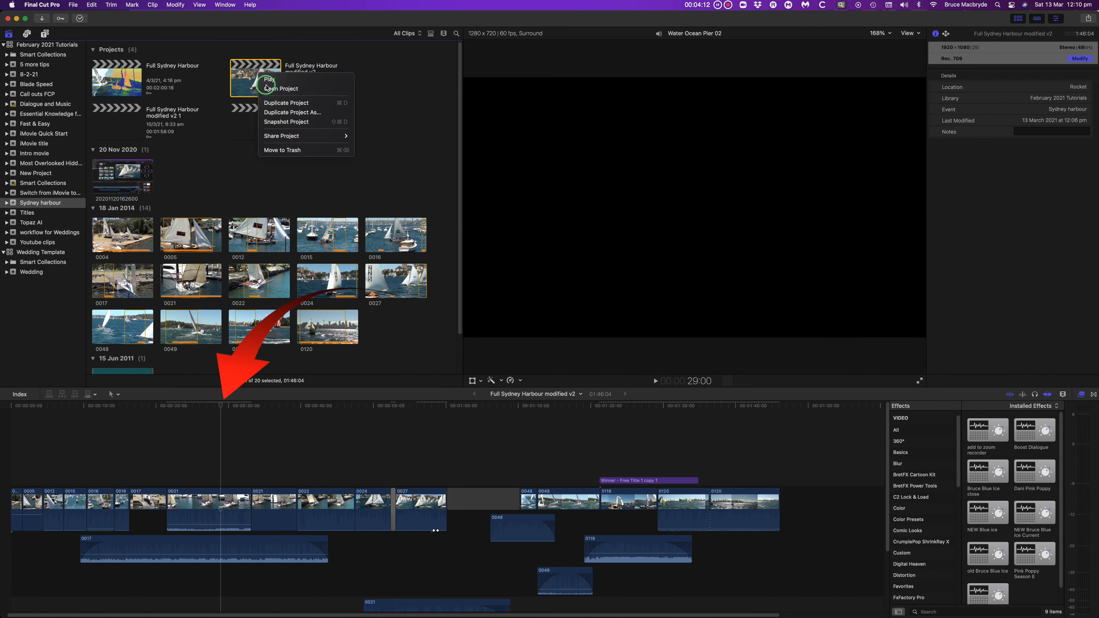
{"action": "left_click", "coordinate": [266, 88]}
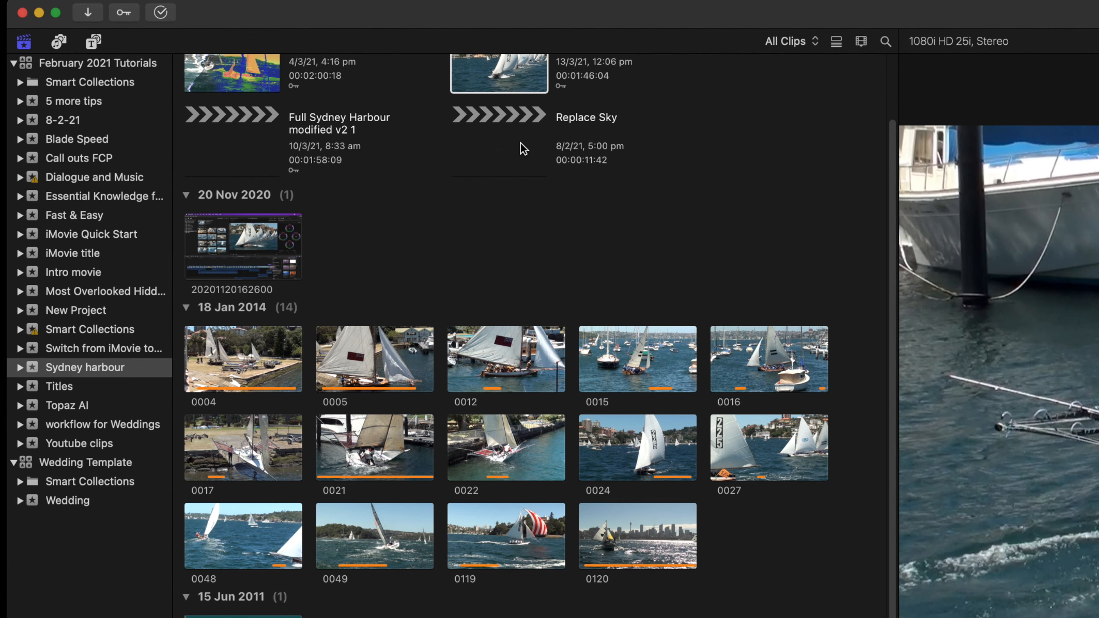
Review the project commands for Full Sydney Harbour modified v2, such as Snapshot Project, and the available share destinations
{"action": "scroll", "coordinate": [571, 206], "scroll_direction": "up", "scroll_amount": 3}
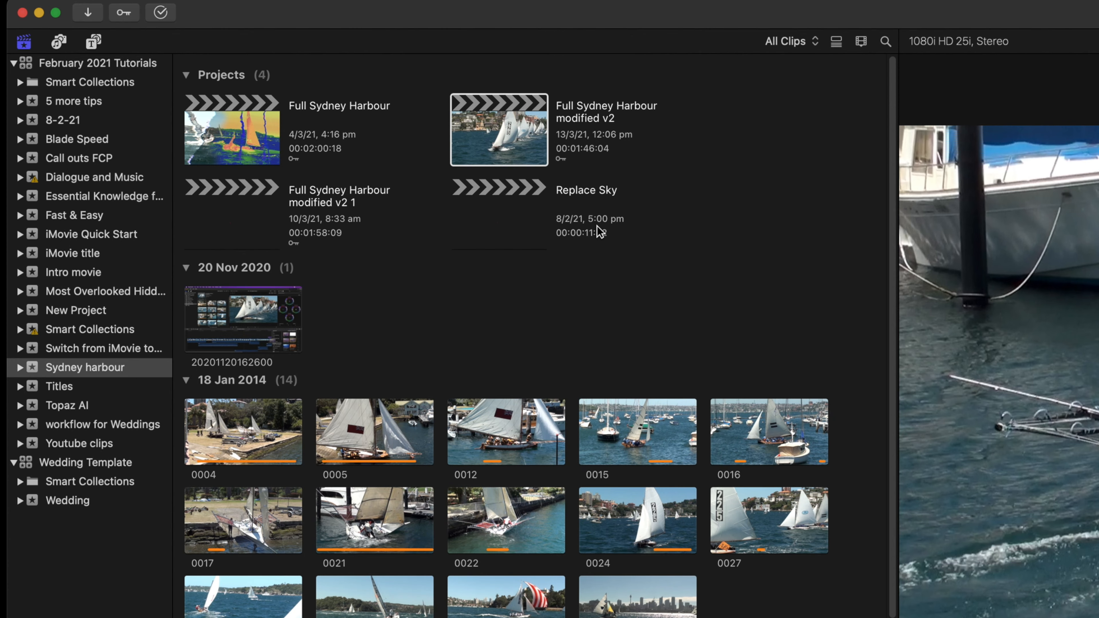
{"action": "right_click", "coordinate": [538, 161]}
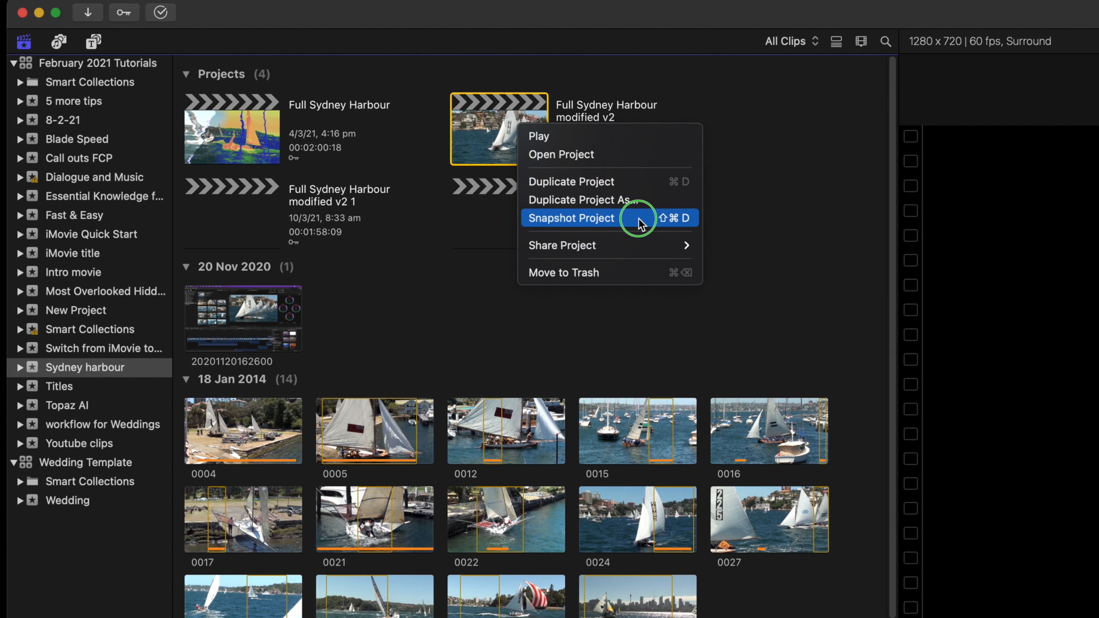
{"action": "mouse_move", "coordinate": [624, 245]}
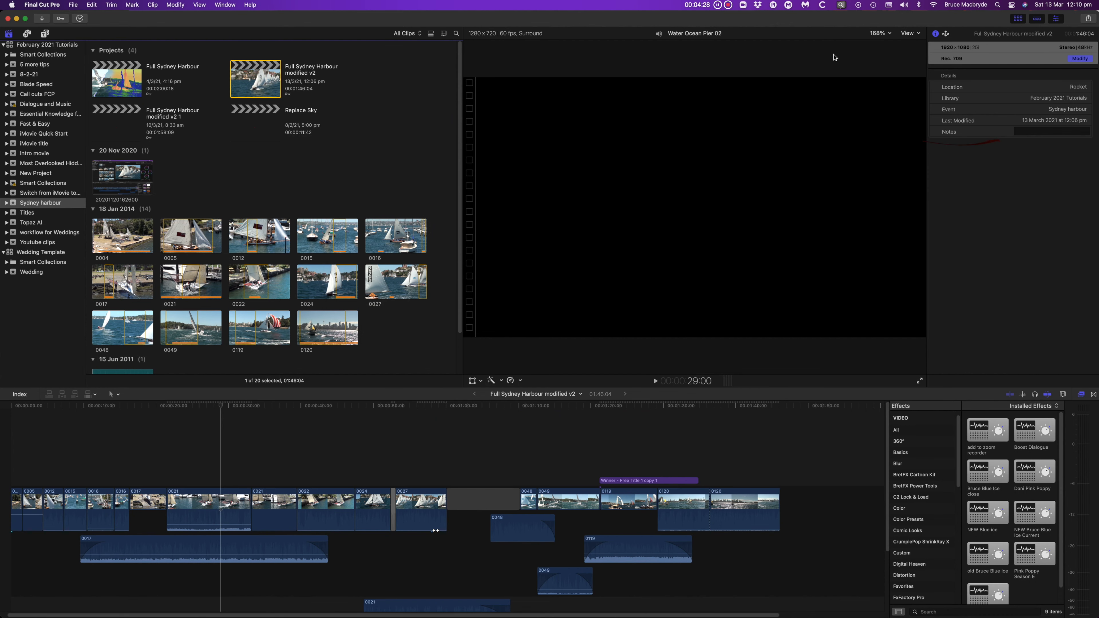
{"action": "left_click", "coordinate": [1088, 19]}
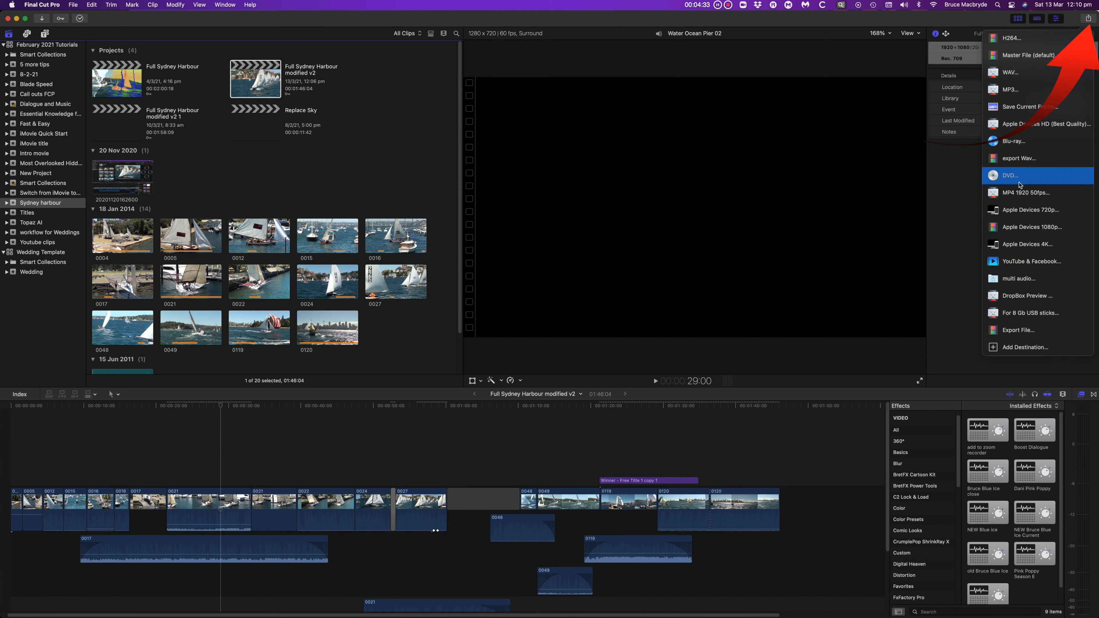
{"action": "right_click", "coordinate": [259, 83]}
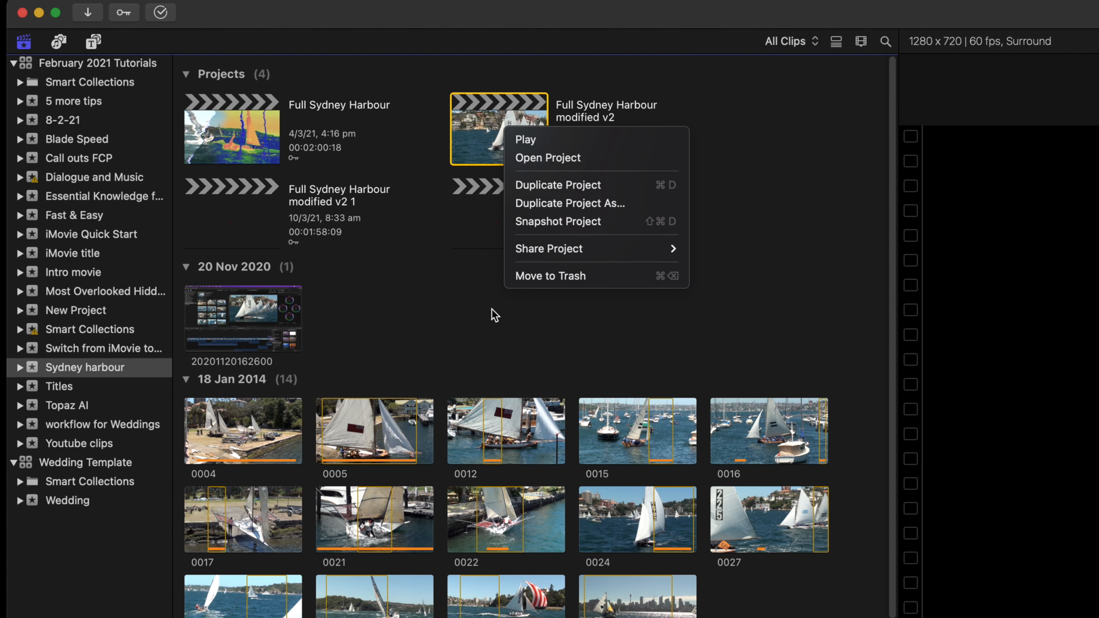
{"action": "left_click", "coordinate": [421, 302]}
Compare the commands for empty browser space before and after selecting clips 0015 and 0016, and review the commands for those clips
{"action": "right_click", "coordinate": [437, 295]}
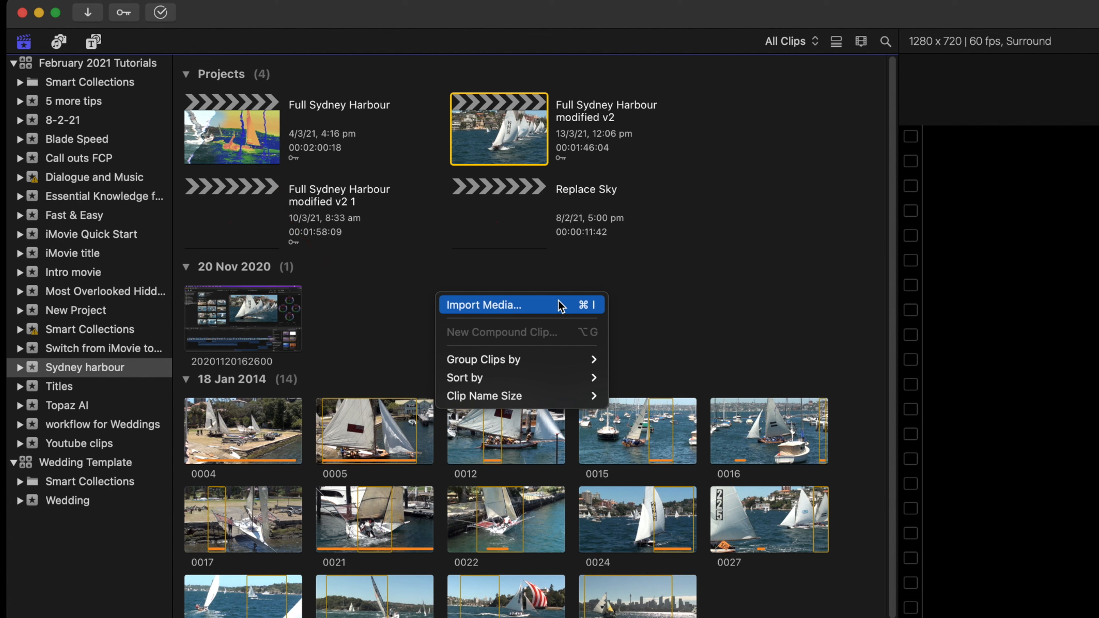
{"action": "left_click", "coordinate": [627, 346]}
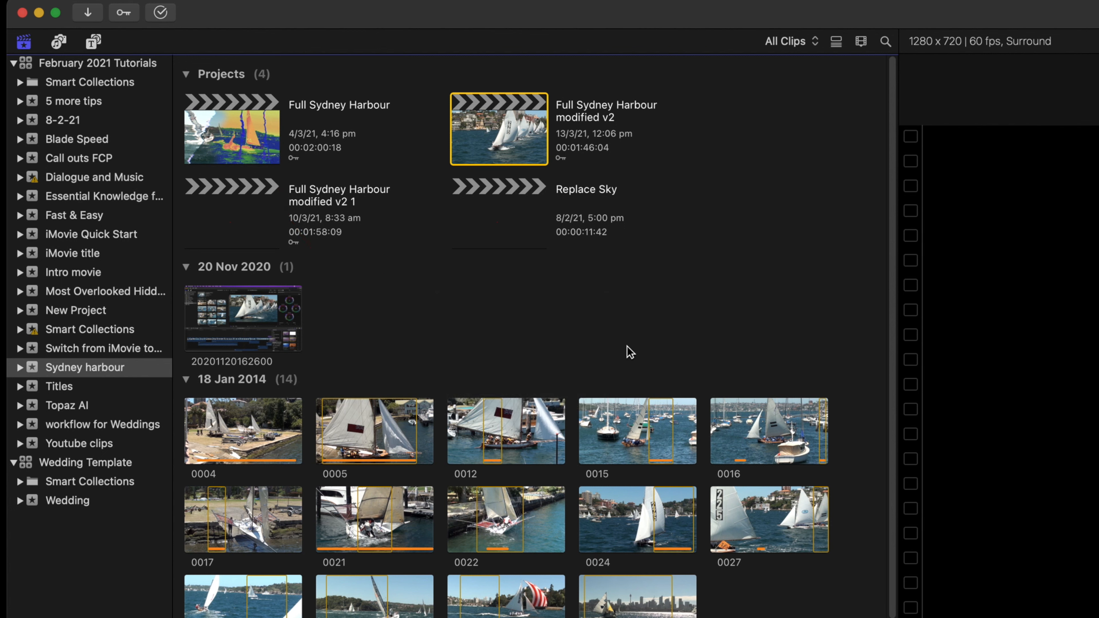
{"action": "left_click_drag", "start_coordinate": [627, 348], "coordinate": [855, 478]}
{"action": "right_click", "coordinate": [627, 433]}
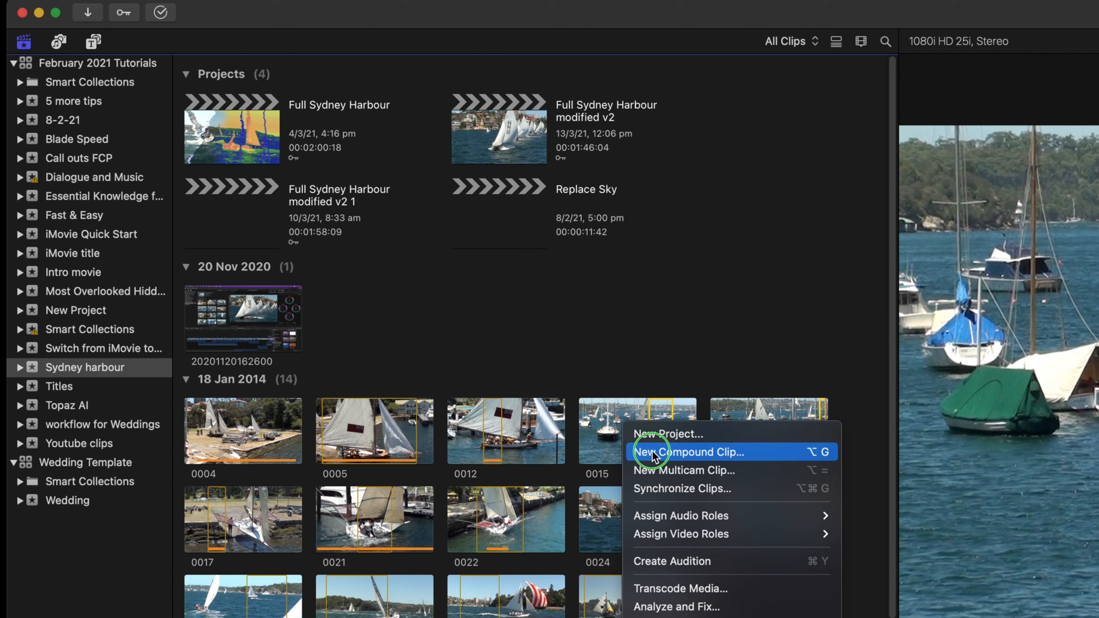
{"action": "left_click", "coordinate": [651, 393]}
{"action": "right_click", "coordinate": [518, 298]}
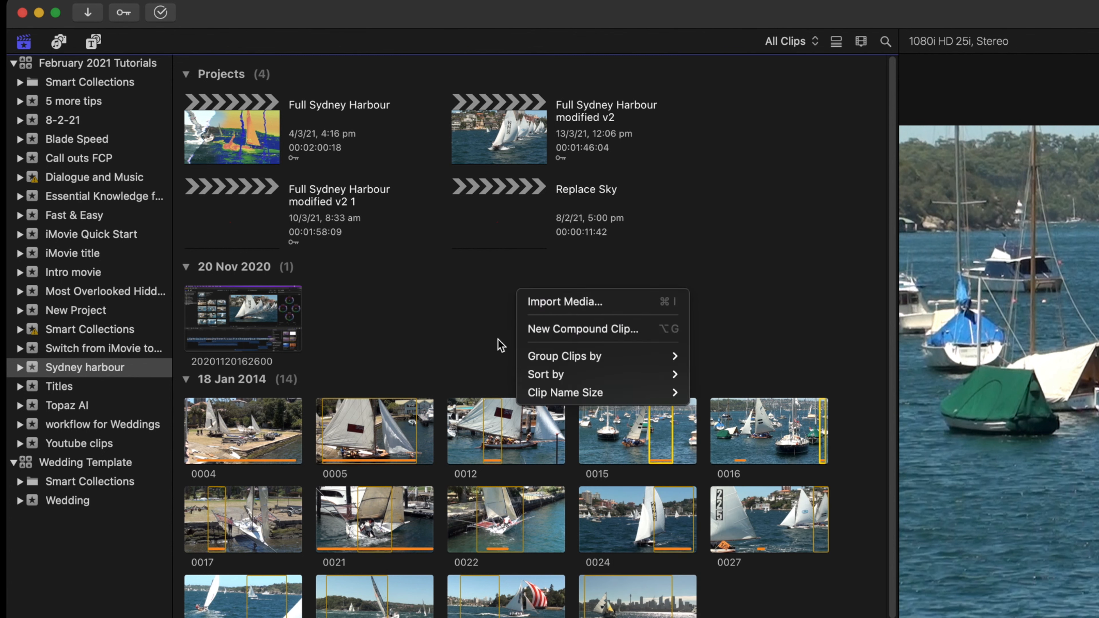
Examine the commands for clip 0012, including the Assign Audio Roles and Assign Video Roles choices
{"action": "right_click", "coordinate": [466, 429]}
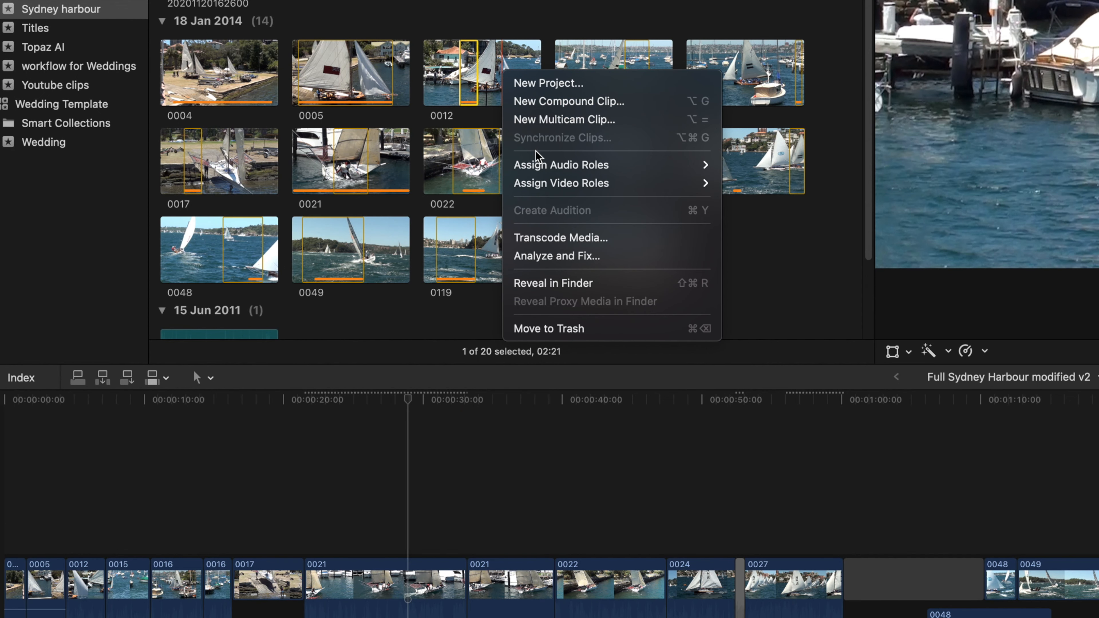
{"action": "mouse_move", "coordinate": [513, 424]}
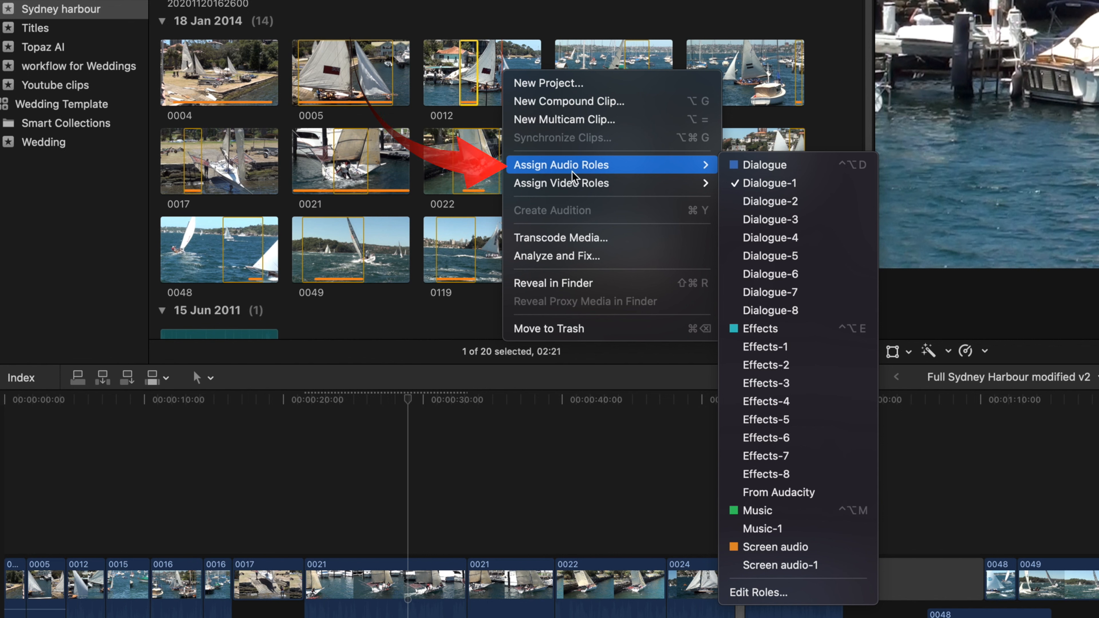
{"action": "mouse_move", "coordinate": [573, 185]}
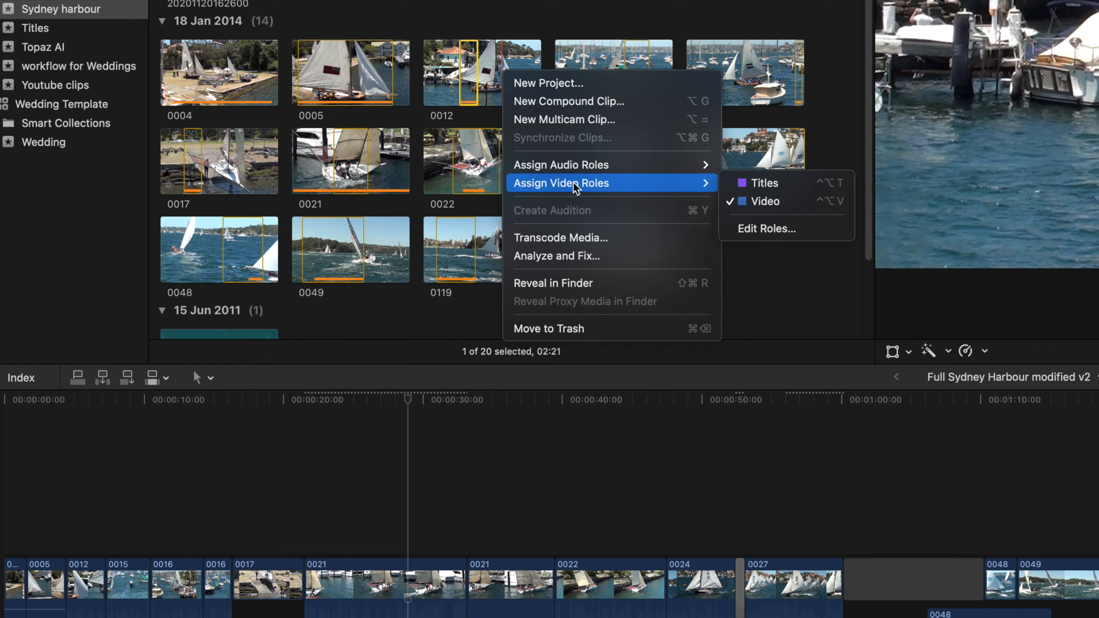
{"action": "mouse_move", "coordinate": [579, 166]}
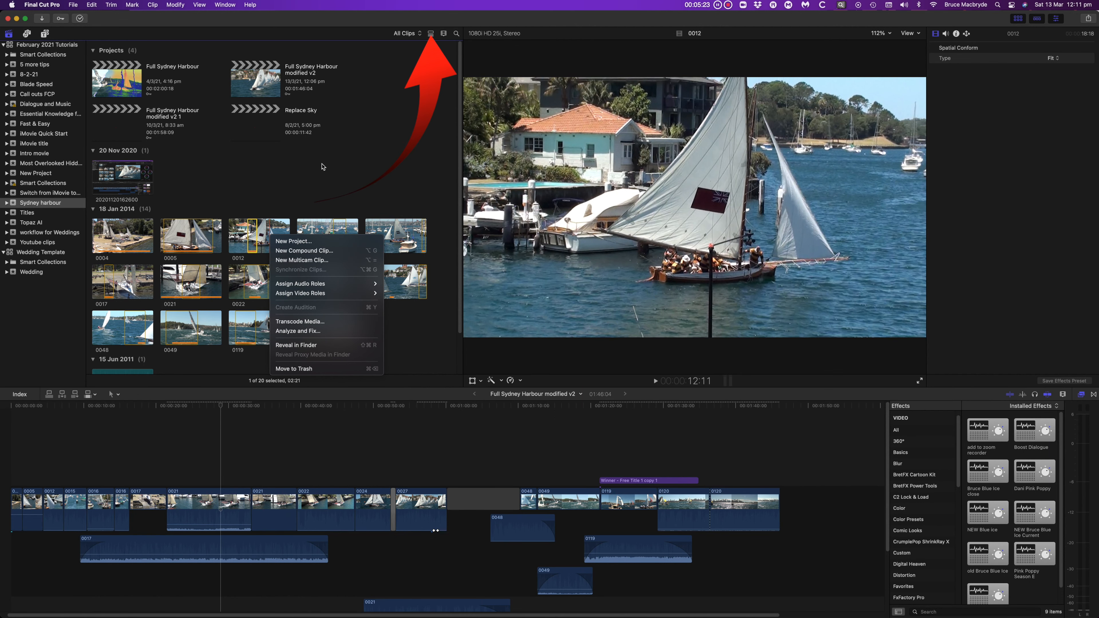
{"action": "left_click", "coordinate": [322, 167]}
Switch the browser to list view and examine the column display commands and the available columns
{"action": "left_click", "coordinate": [431, 34]}
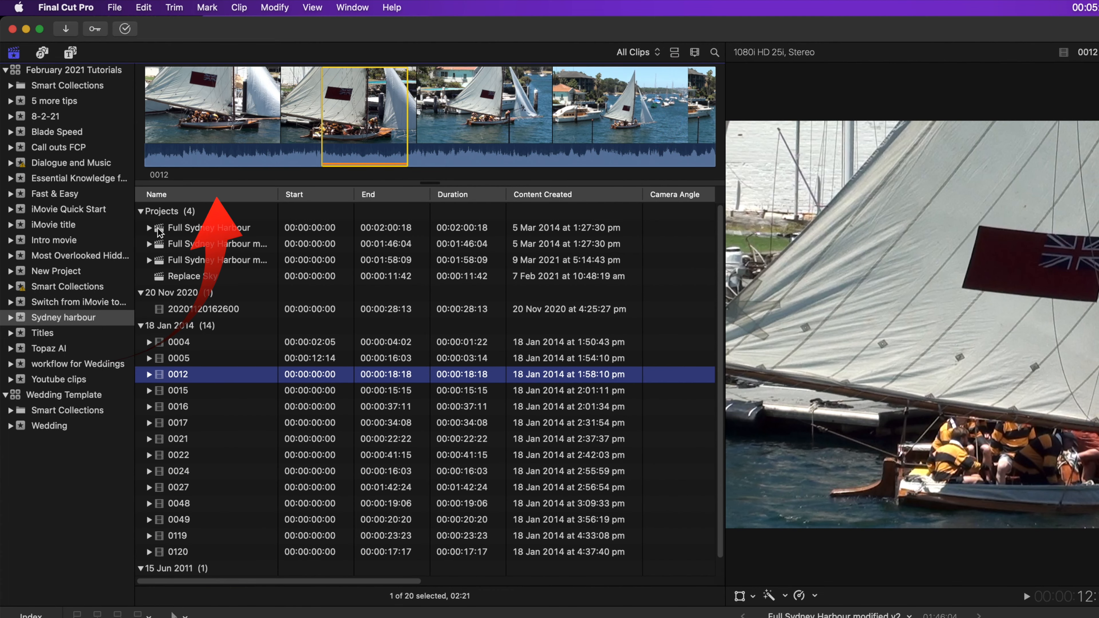
{"action": "right_click", "coordinate": [192, 198]}
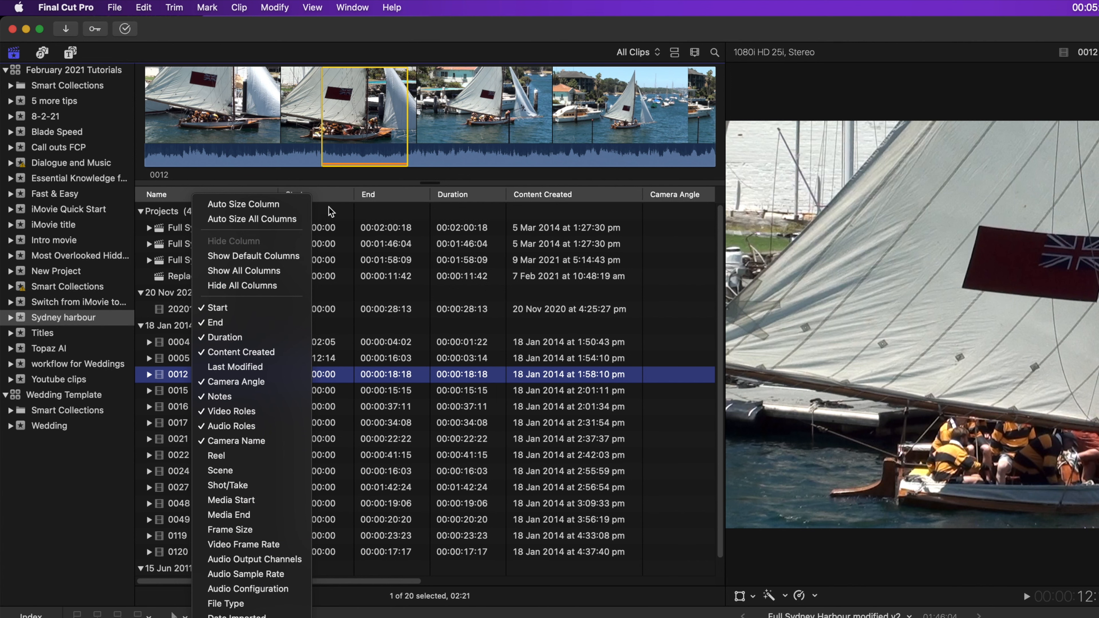
{"action": "left_click", "coordinate": [283, 173]}
{"action": "scroll", "coordinate": [401, 271], "scroll_direction": "right", "scroll_amount": 14}
{"action": "scroll", "coordinate": [395, 279], "scroll_direction": "left", "scroll_amount": 10}
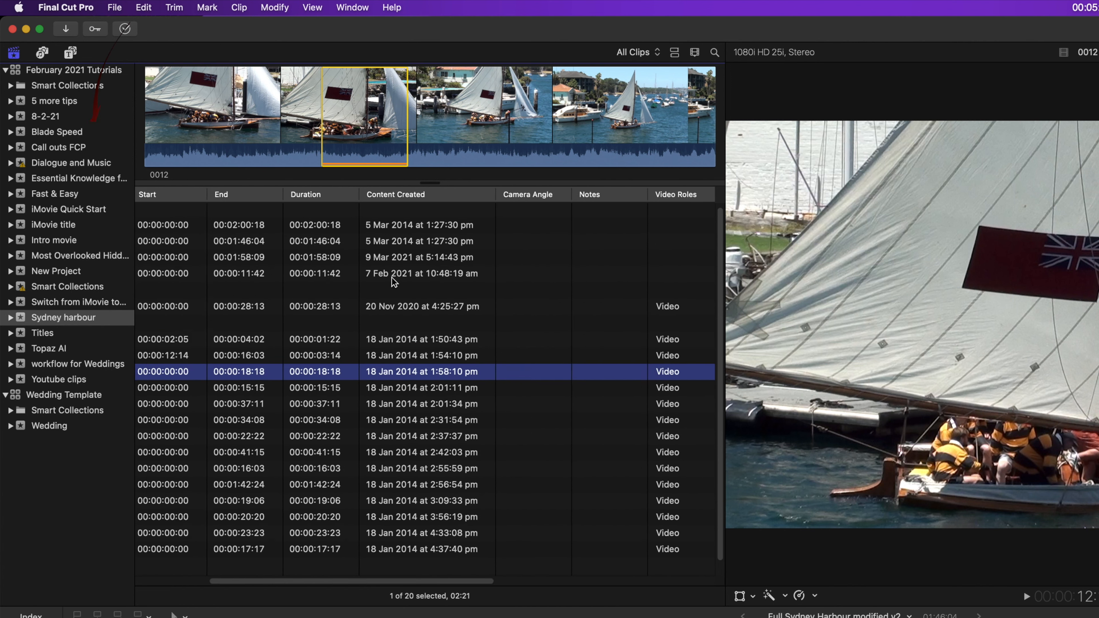
{"action": "scroll", "coordinate": [393, 281], "scroll_direction": "left", "scroll_amount": 5}
Review the list-view commands for the Full Sydney Harbour project, including Share Project, and for clip 0004
{"action": "right_click", "coordinate": [156, 225]}
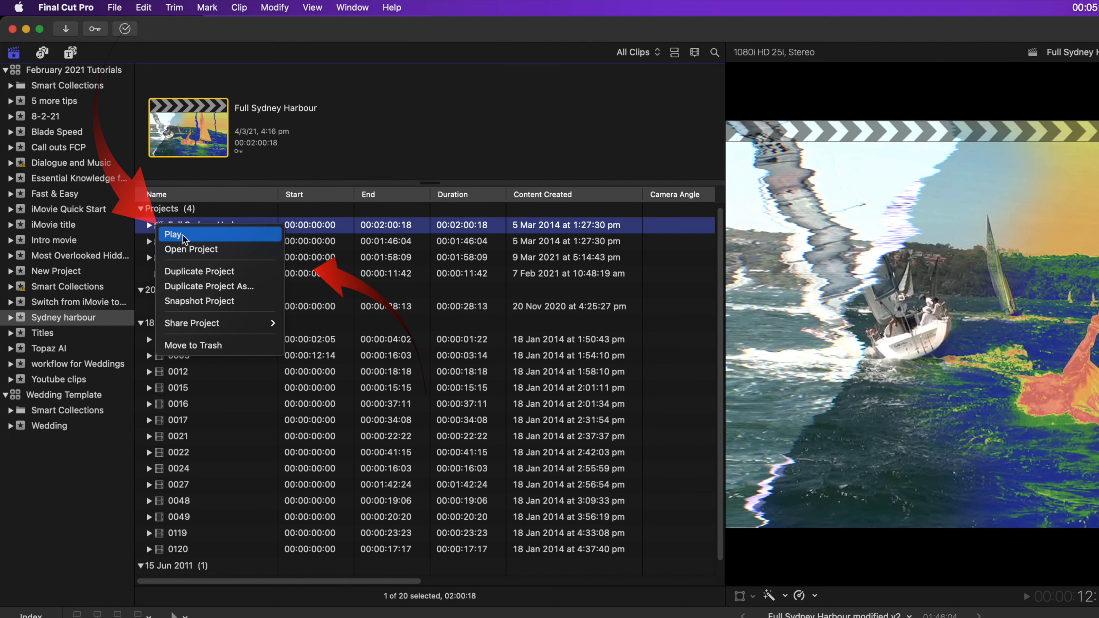
{"action": "mouse_move", "coordinate": [219, 329]}
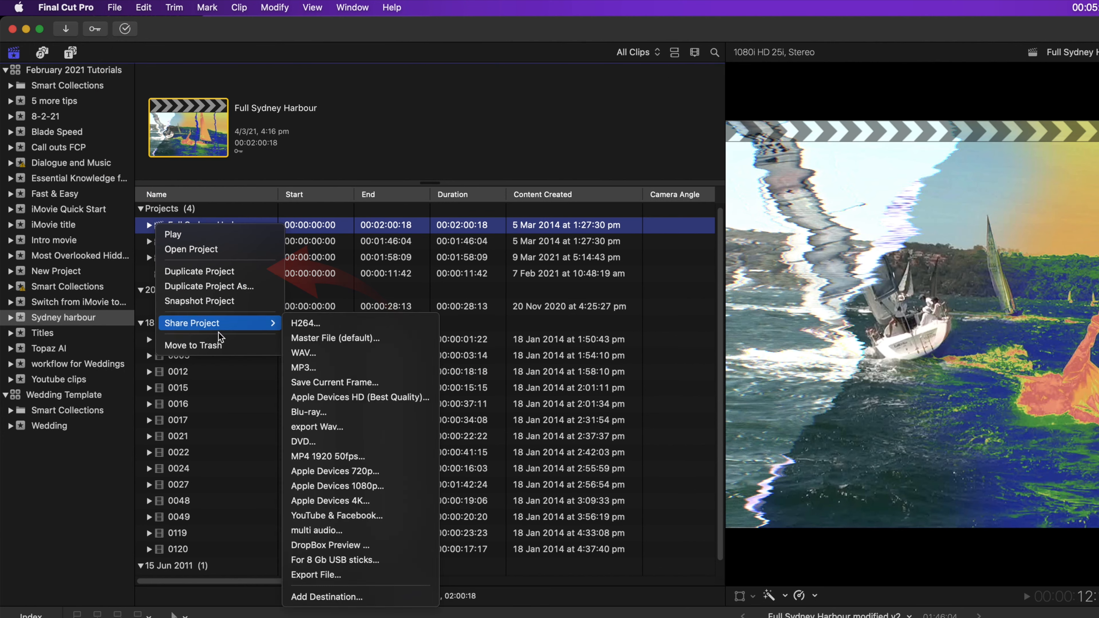
{"action": "left_click", "coordinate": [217, 381]}
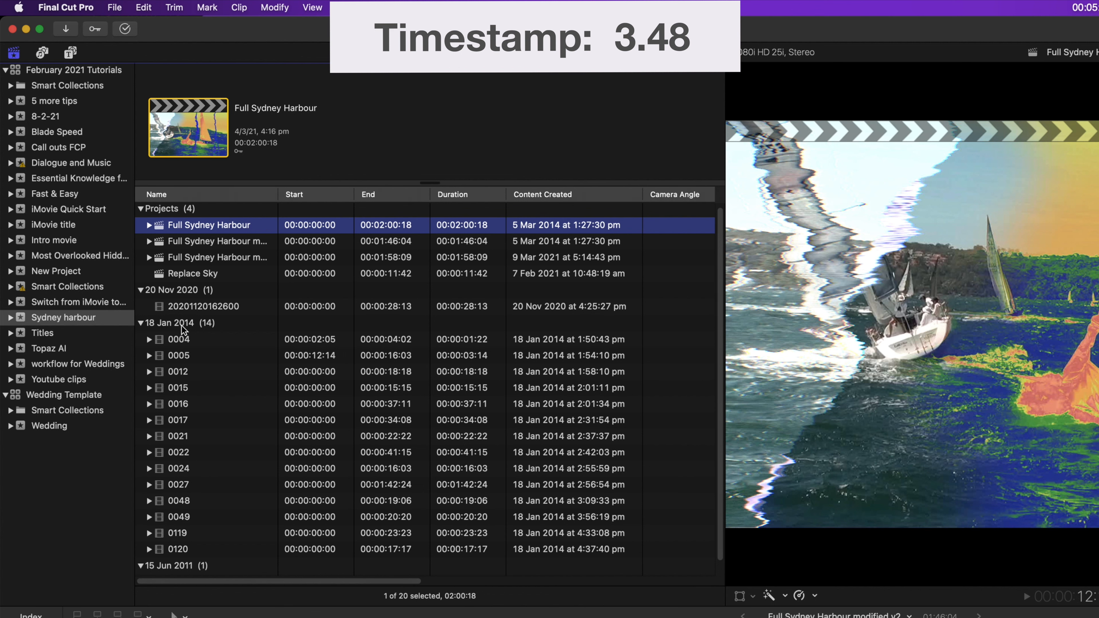
{"action": "right_click", "coordinate": [163, 344]}
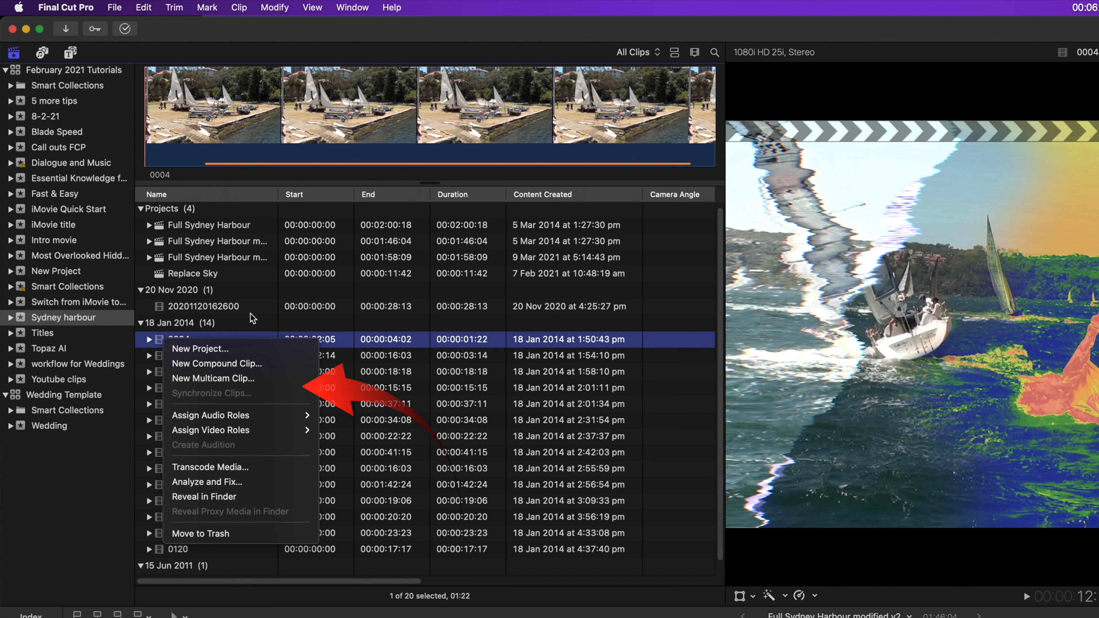
Show the Build In/Out titles and review the commands for the Blur title, such as Make Default Lower Third
{"action": "left_click", "coordinate": [70, 55]}
{"action": "left_click", "coordinate": [71, 54]}
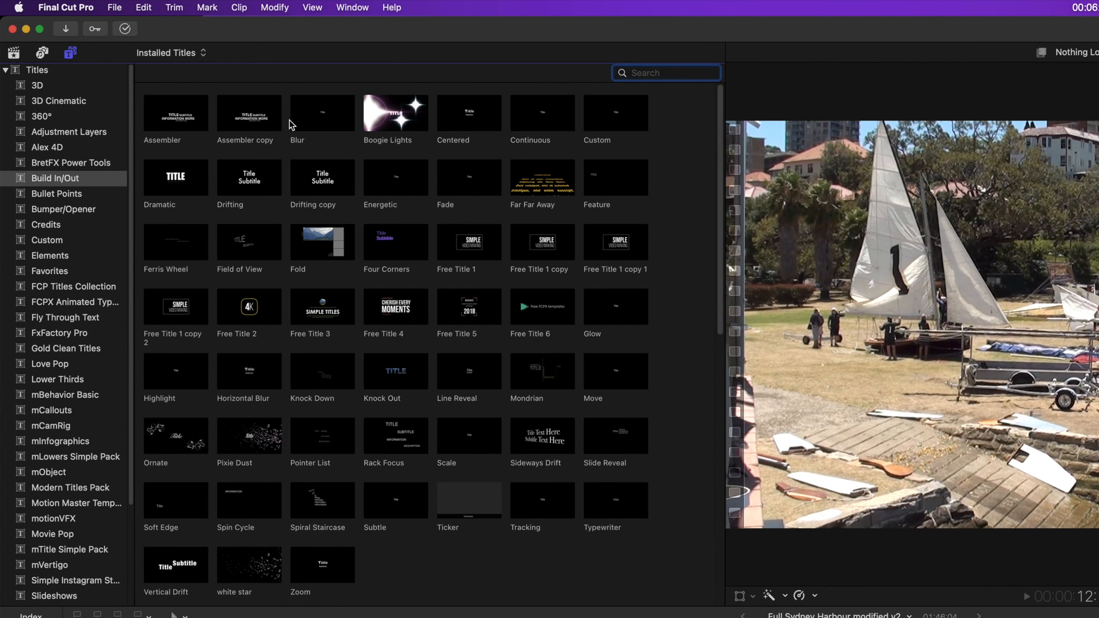
{"action": "left_click", "coordinate": [303, 122]}
{"action": "right_click", "coordinate": [312, 126]}
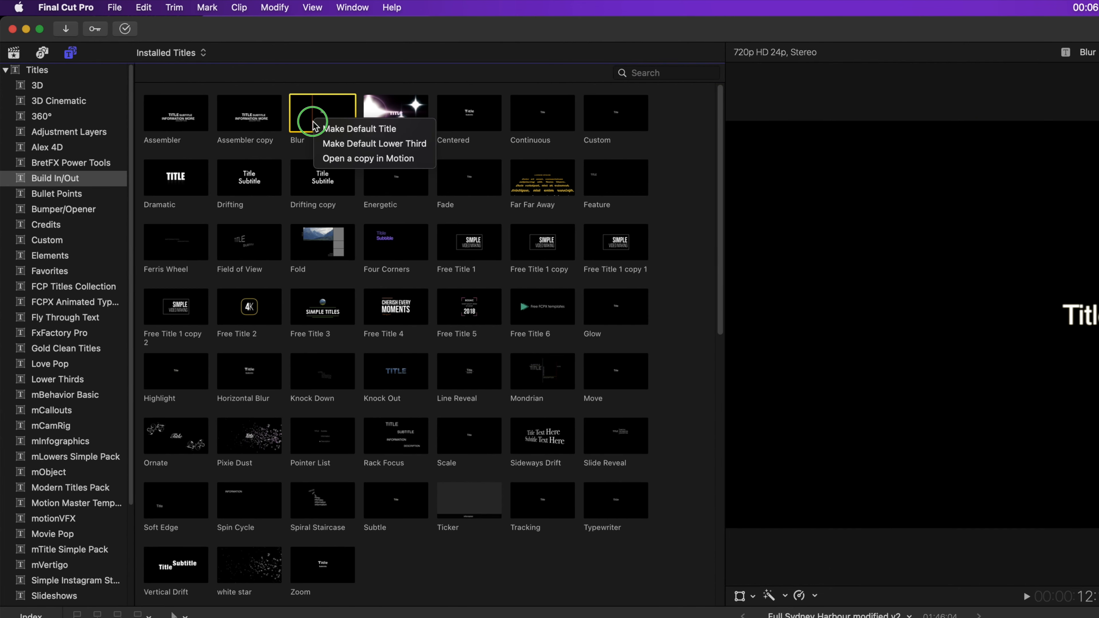
{"action": "left_click", "coordinate": [419, 144]}
Add the default lower third at 29:00 and the default title at 46:05 in the timeline
{"action": "key", "text": "ctrl+shift+t"}
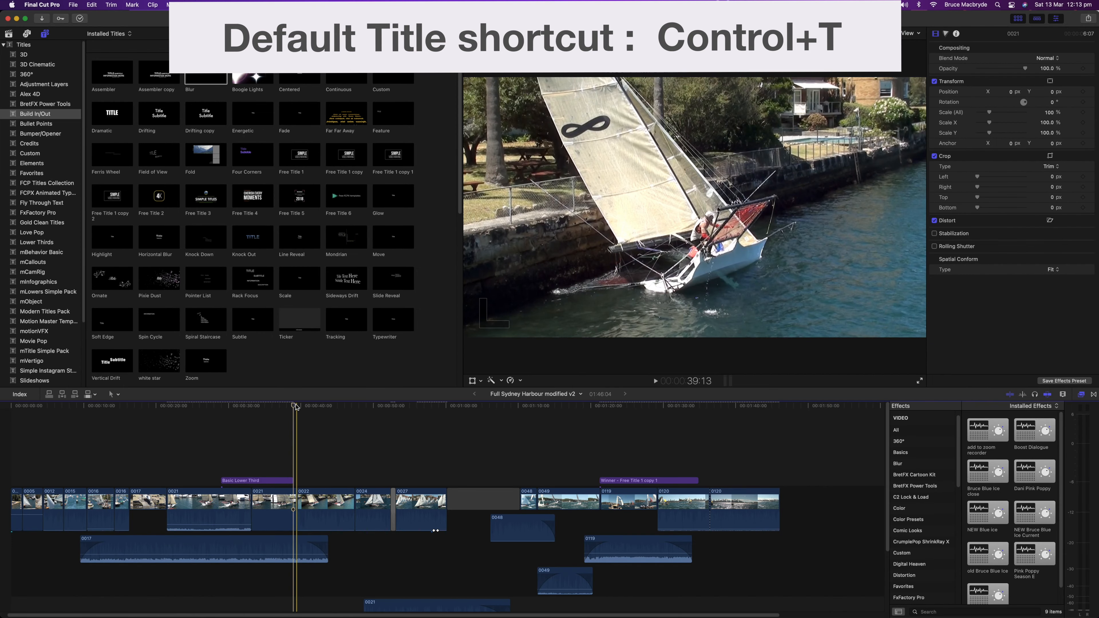
{"action": "left_click_drag", "start_coordinate": [294, 406], "coordinate": [346, 417]}
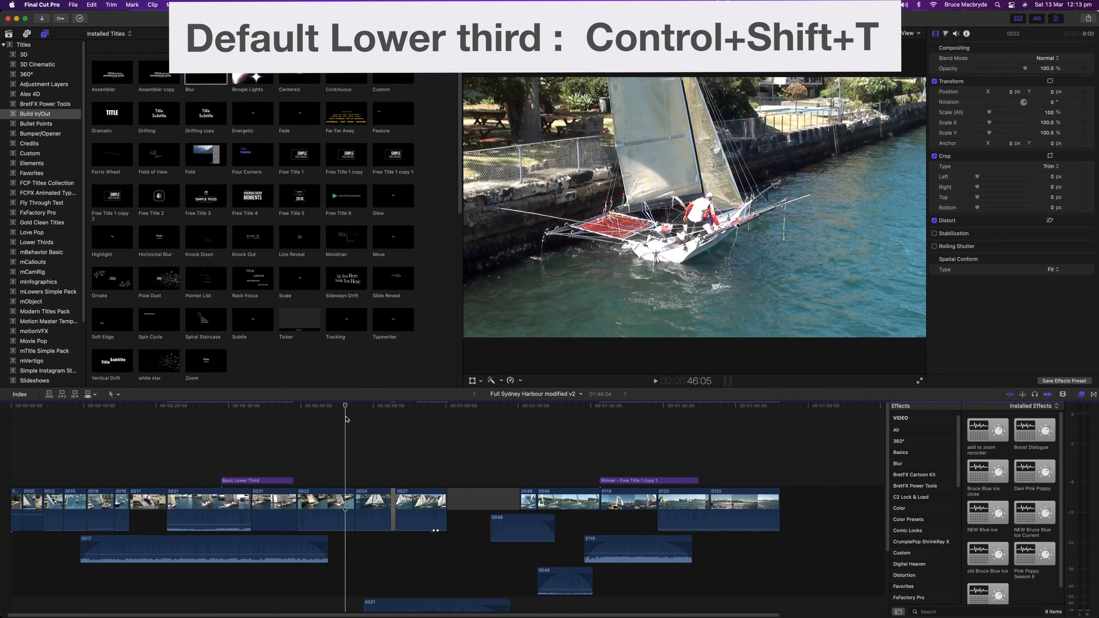
{"action": "key", "text": "ctrl+t"}
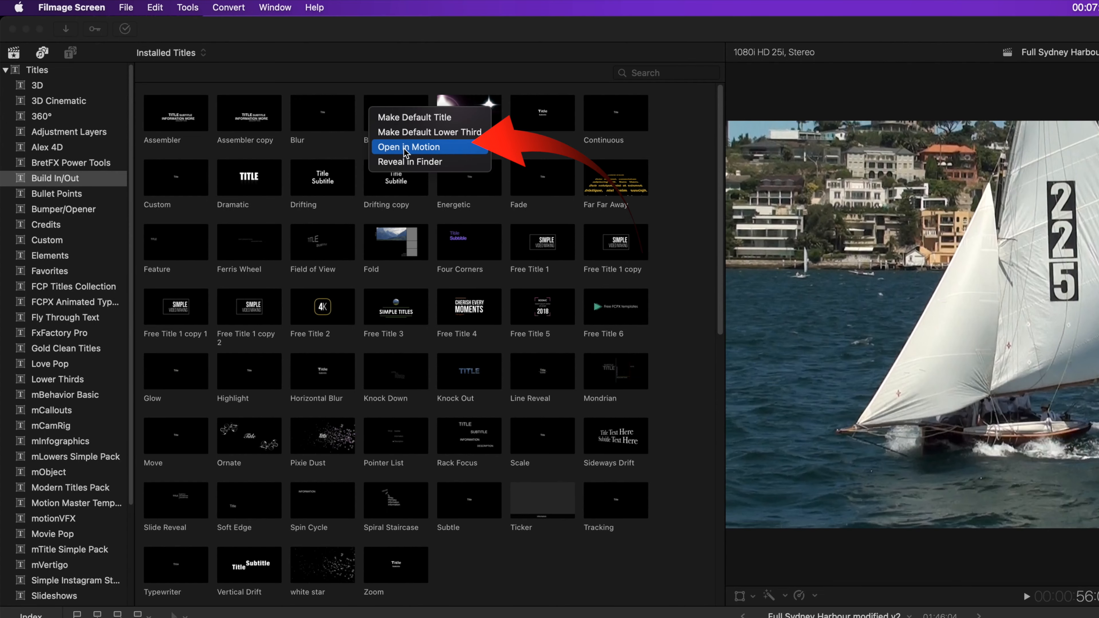
Open the Blur copy title in Motion, inspect its published parameters and scrub back through its timeline
{"action": "left_click", "coordinate": [406, 147]}
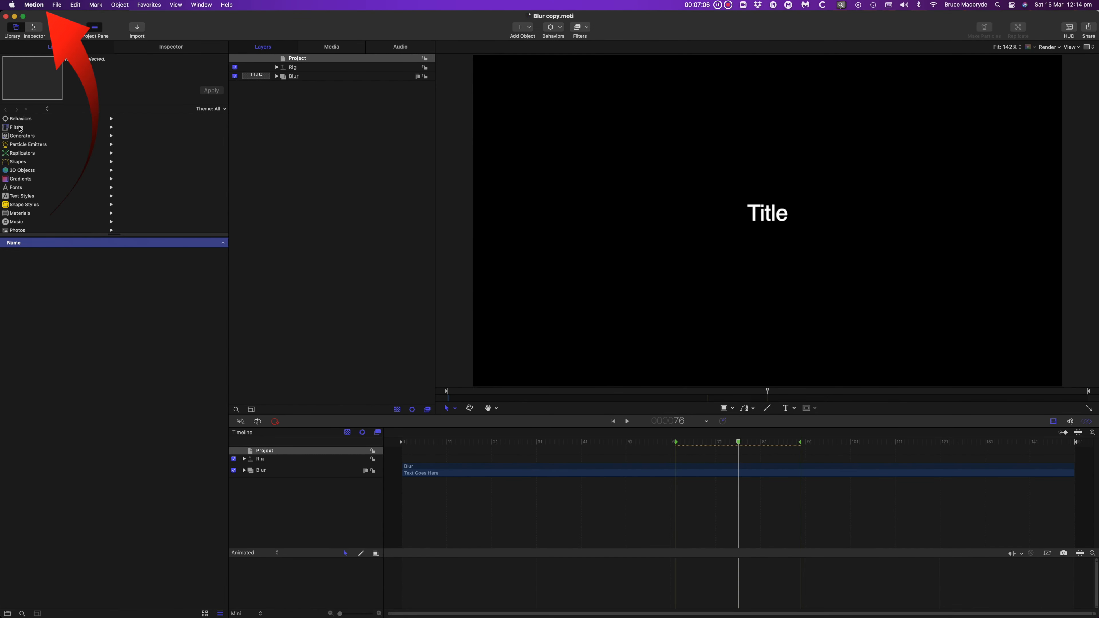
{"action": "left_click", "coordinate": [171, 47]}
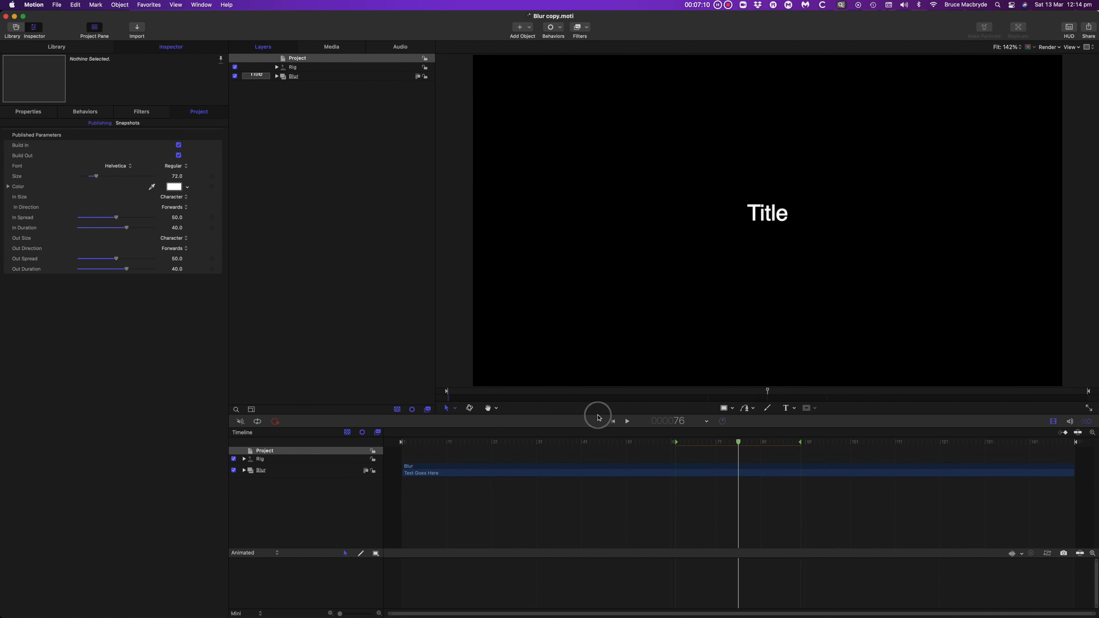
{"action": "left_click_drag", "start_coordinate": [745, 441], "coordinate": [610, 456]}
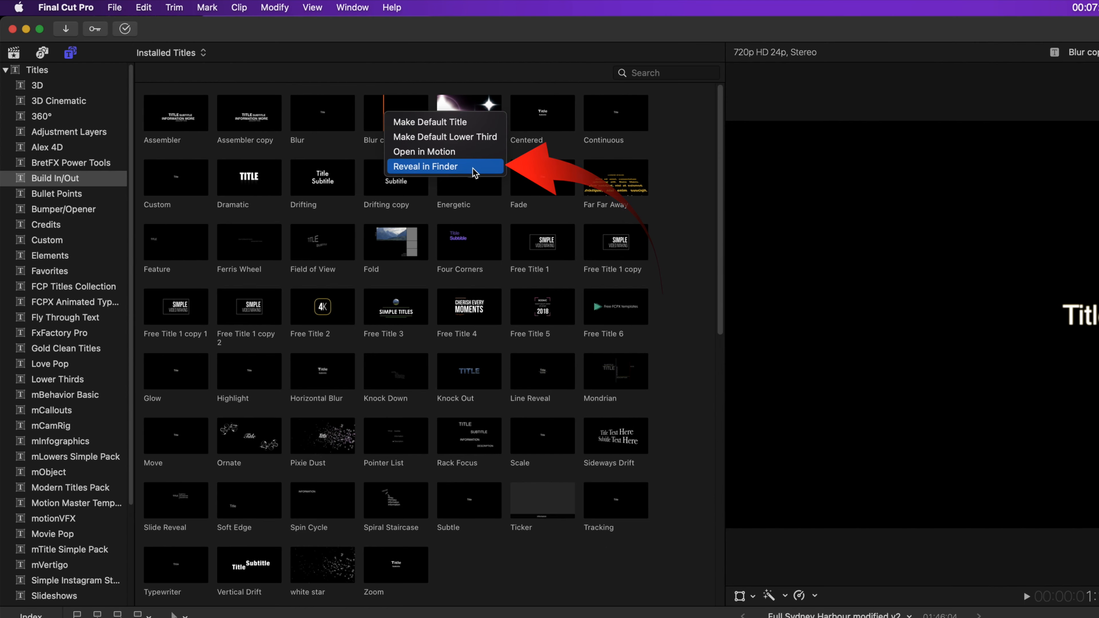
Reveal the Blur copy title in Finder and check its enclosing folder's location
{"action": "left_click", "coordinate": [475, 166]}
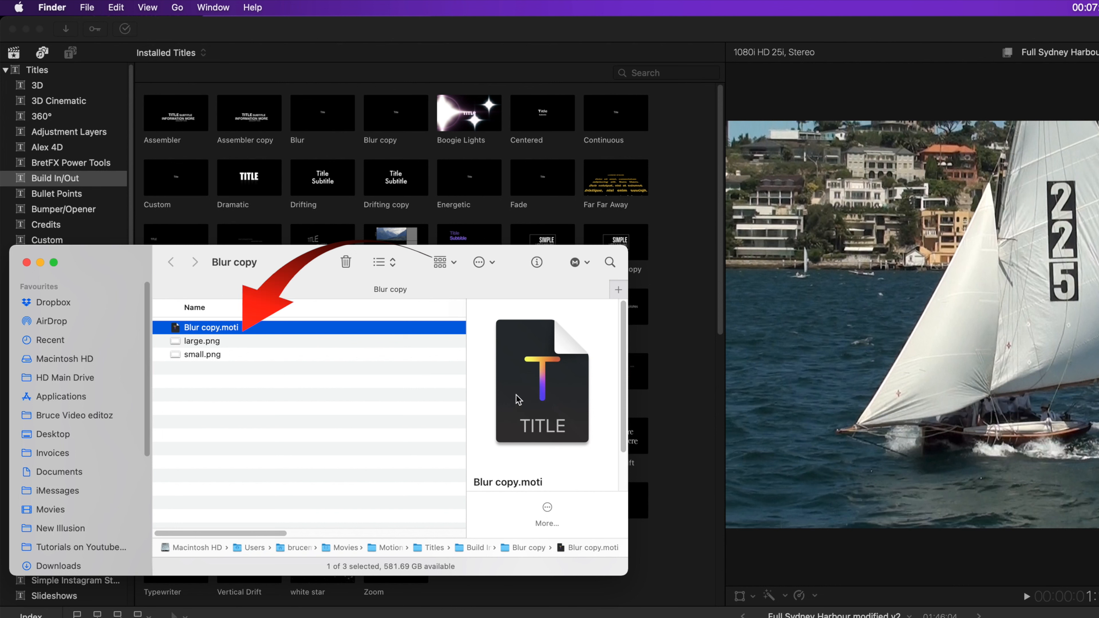
{"action": "right_click", "coordinate": [248, 262]}
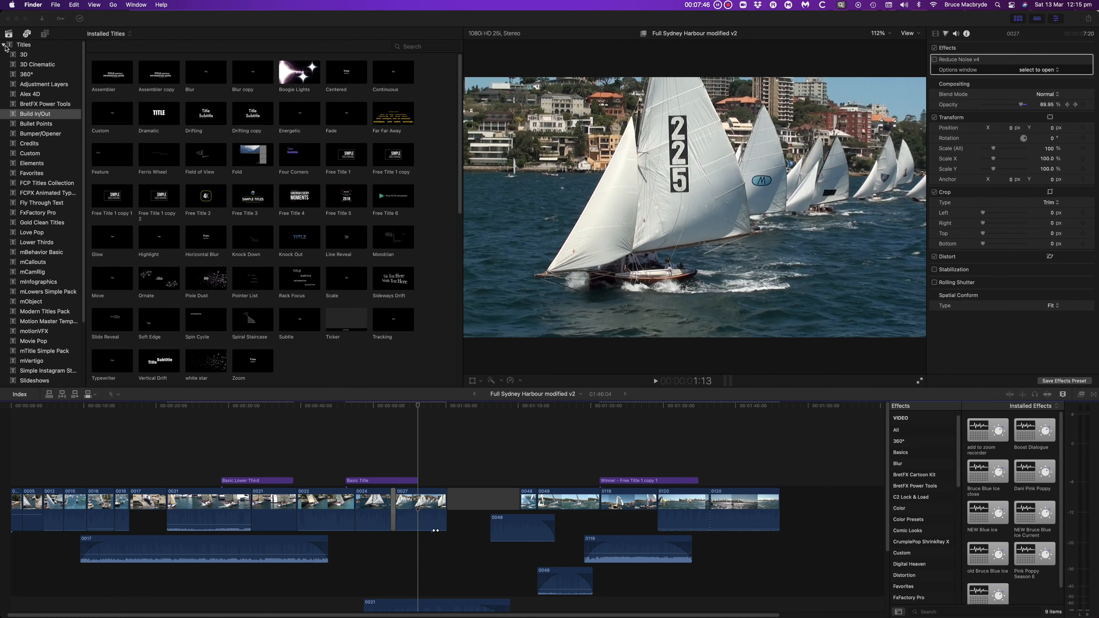
Collapse the Titles categories in Final Cut Pro and expand the Generators categories
{"action": "left_click", "coordinate": [5, 46]}
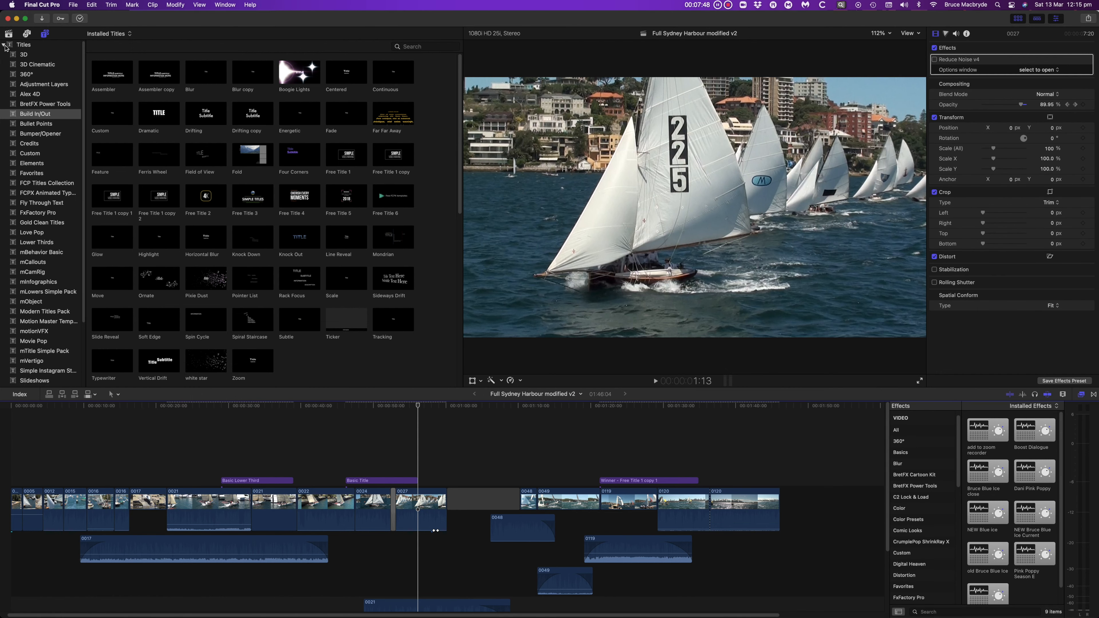
{"action": "left_click", "coordinate": [5, 45]}
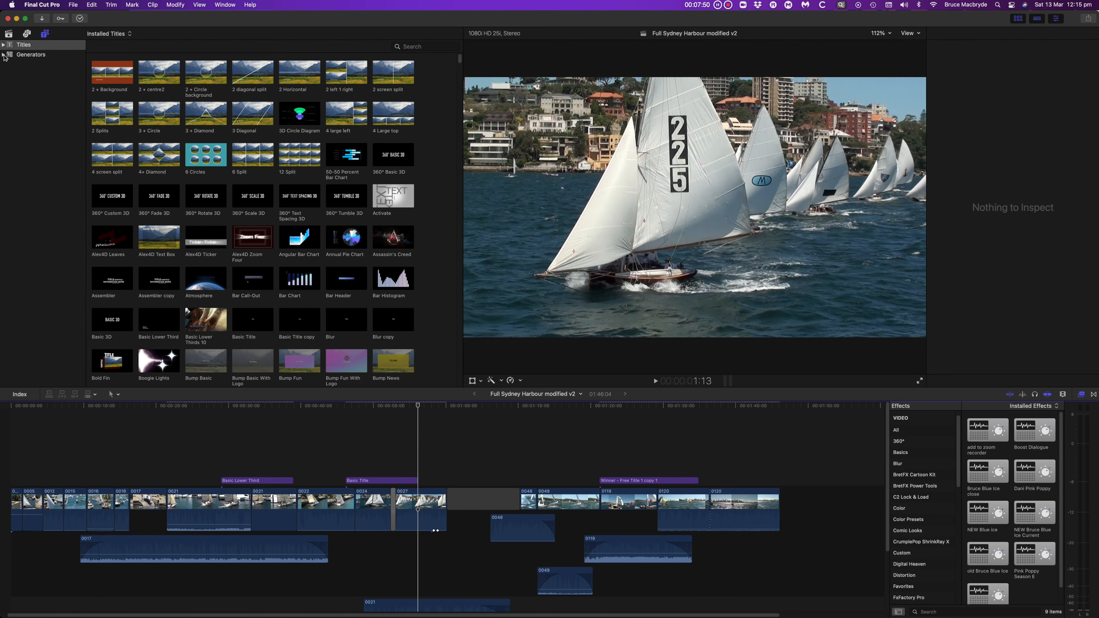
{"action": "left_click", "coordinate": [4, 55]}
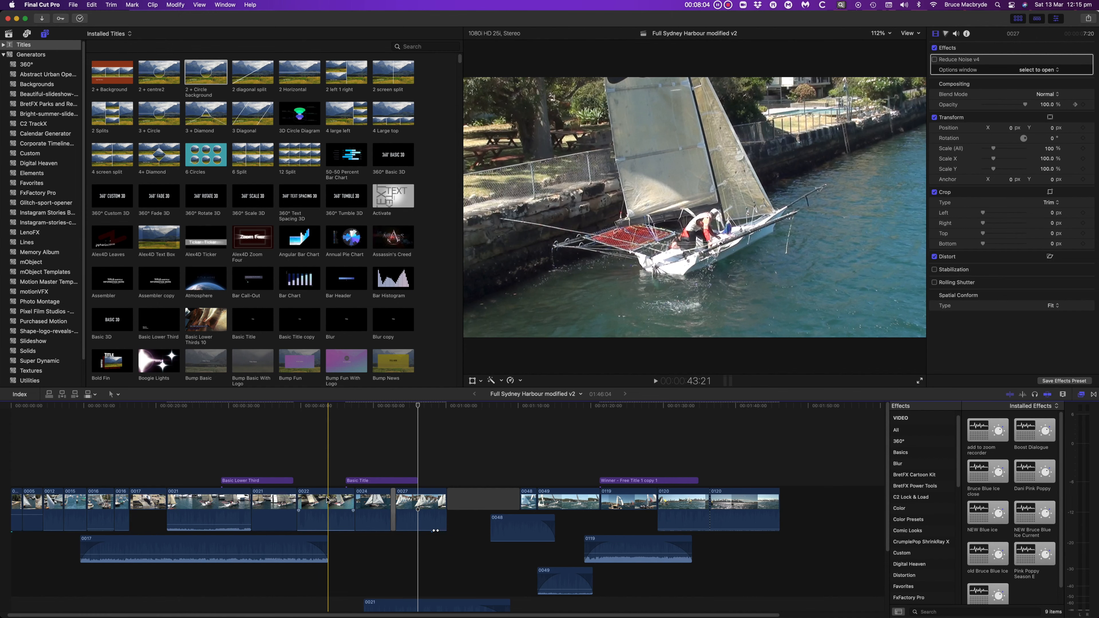
Select clip 0022 in the timeline and review the viewer commands Transform, Crop, Distort and None
{"action": "left_click", "coordinate": [326, 500]}
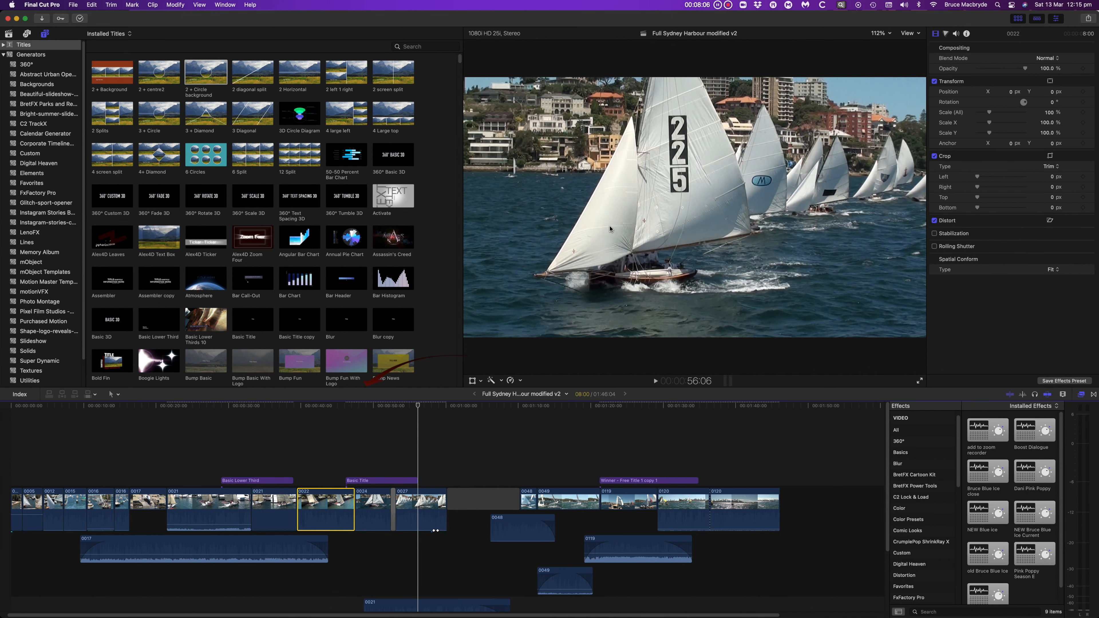
{"action": "right_click", "coordinate": [610, 230]}
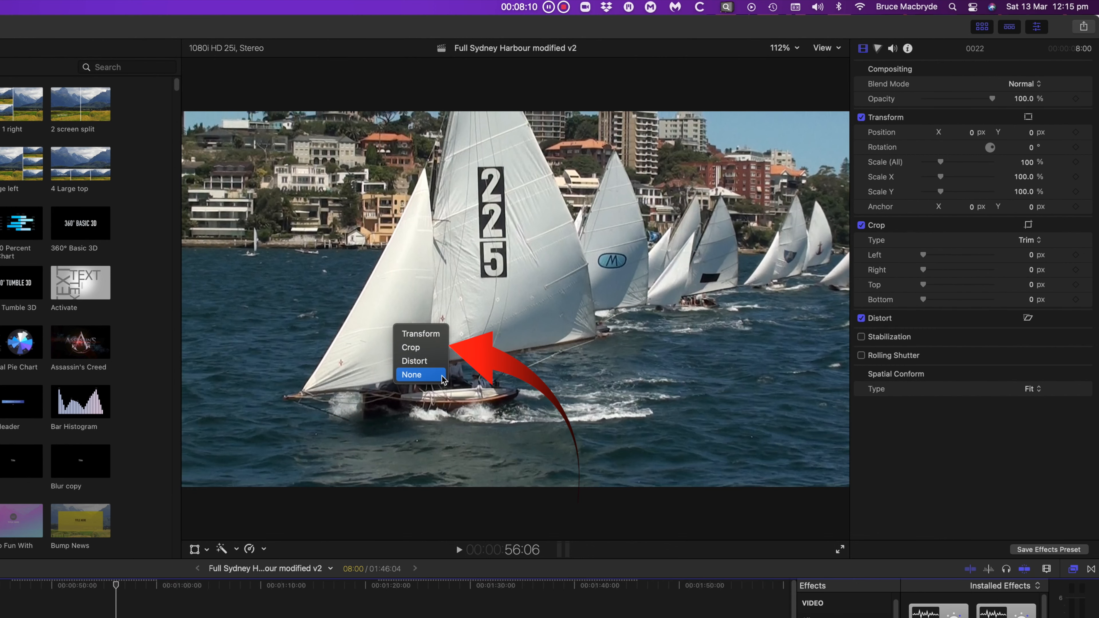
Review the viewer's Transform, Crop and Distort options and the reset and keyframe commands for clip 0022's Transform and Crop parameters
{"action": "left_click", "coordinate": [196, 554]}
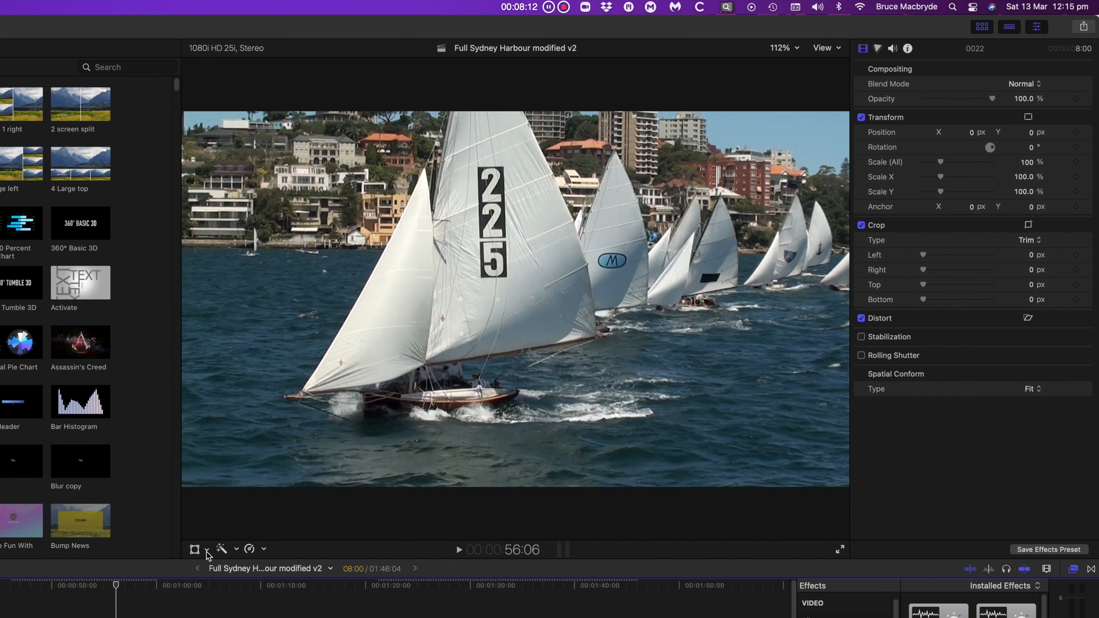
{"action": "left_click", "coordinate": [206, 549]}
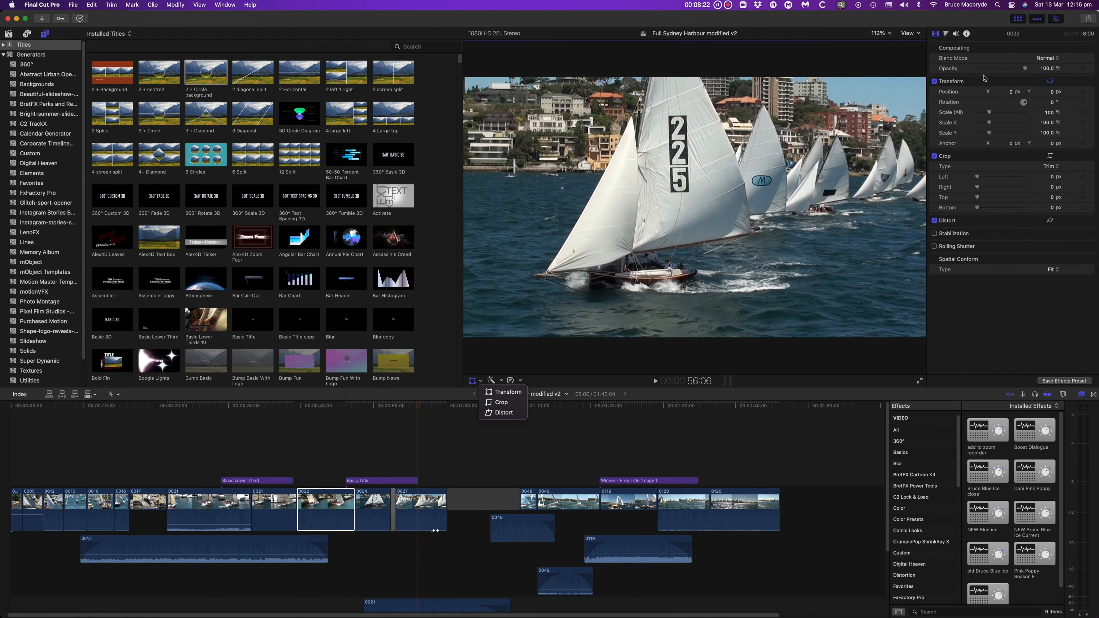
{"action": "right_click", "coordinate": [979, 81]}
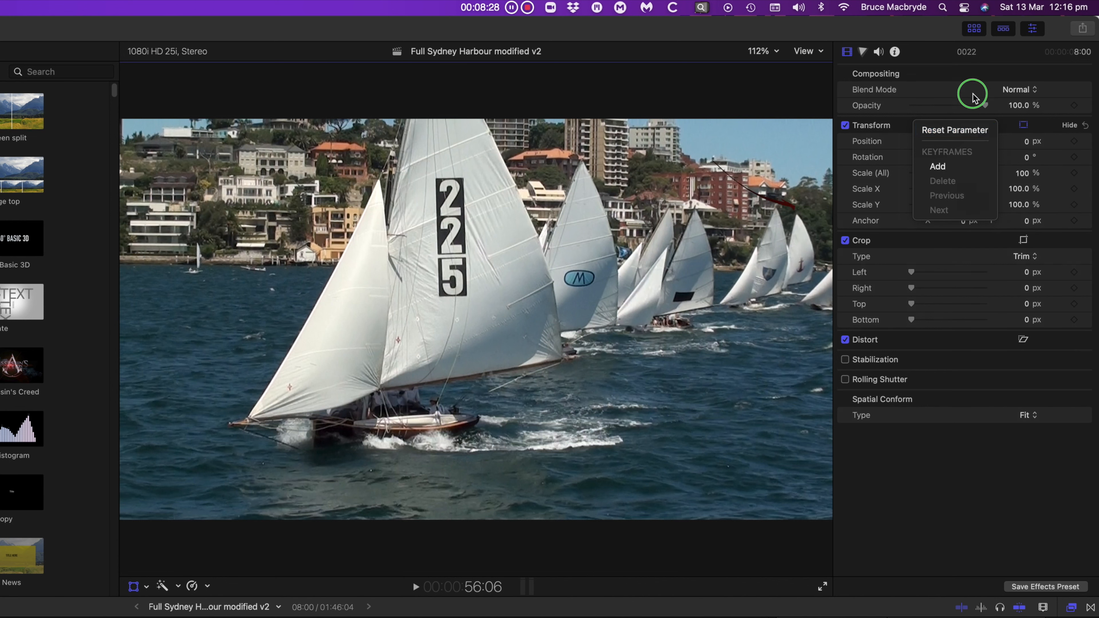
{"action": "left_click", "coordinate": [979, 158]}
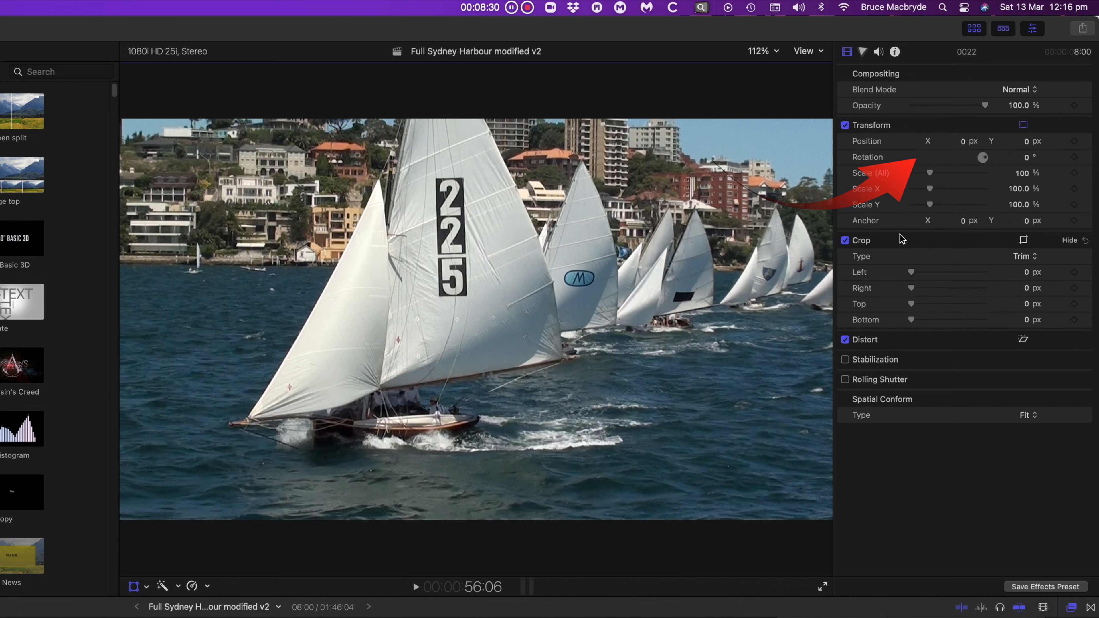
{"action": "right_click", "coordinate": [906, 240]}
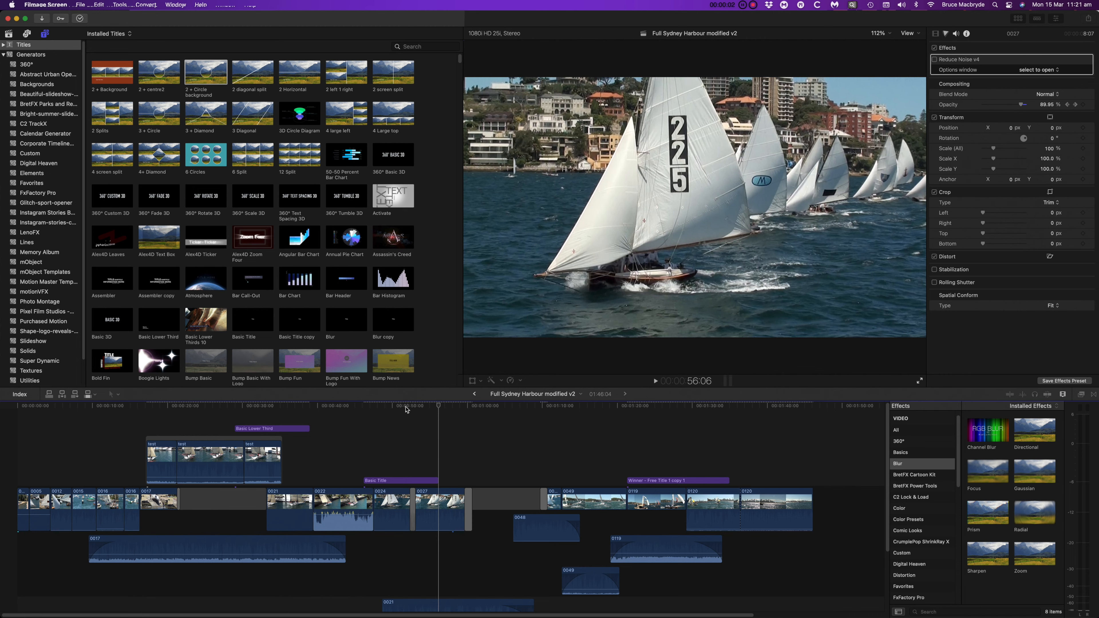
Select the Basic Title above clip 0027 and review its text's Share, Spelling and Grammar, and Substitutions commands in the inspector
{"action": "left_click", "coordinate": [398, 480]}
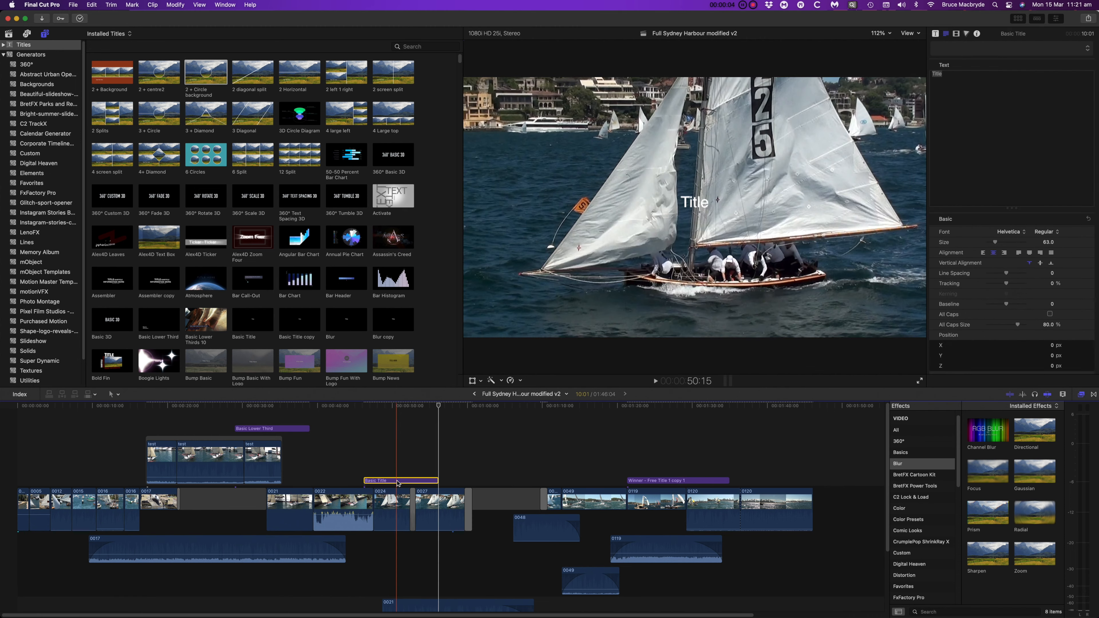
{"action": "right_click", "coordinate": [938, 74]}
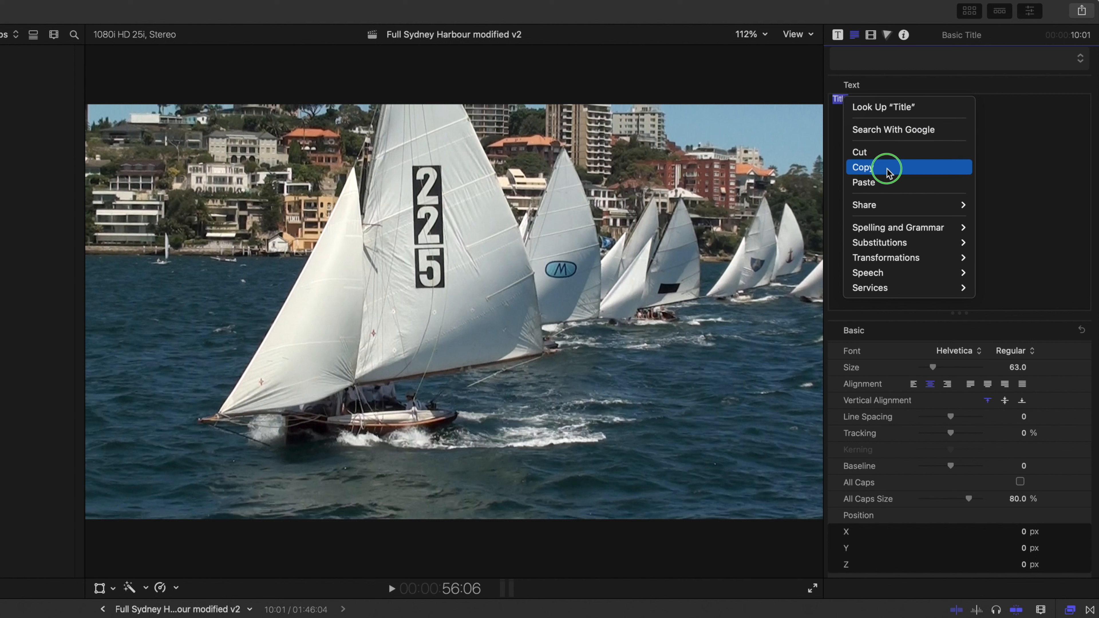
{"action": "mouse_move", "coordinate": [896, 204]}
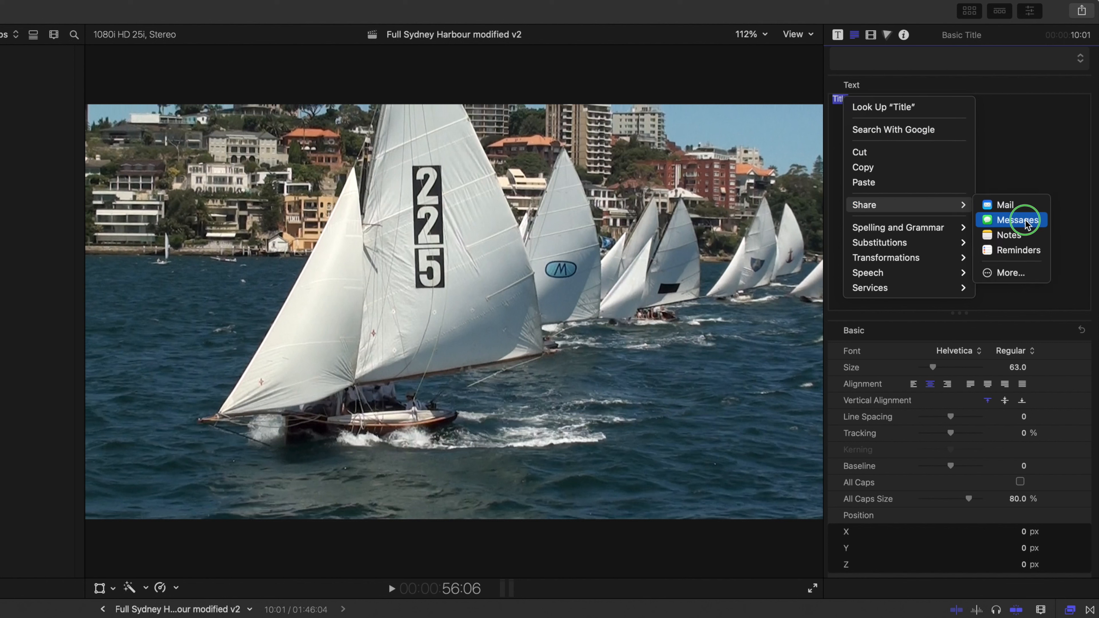
{"action": "mouse_move", "coordinate": [913, 228]}
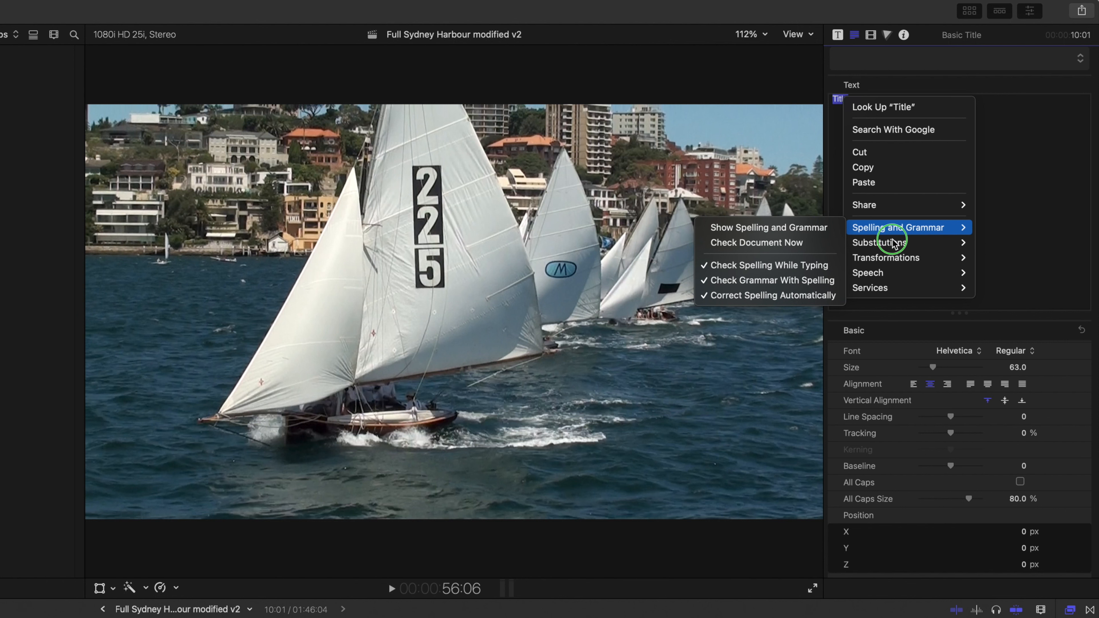
{"action": "mouse_move", "coordinate": [887, 242]}
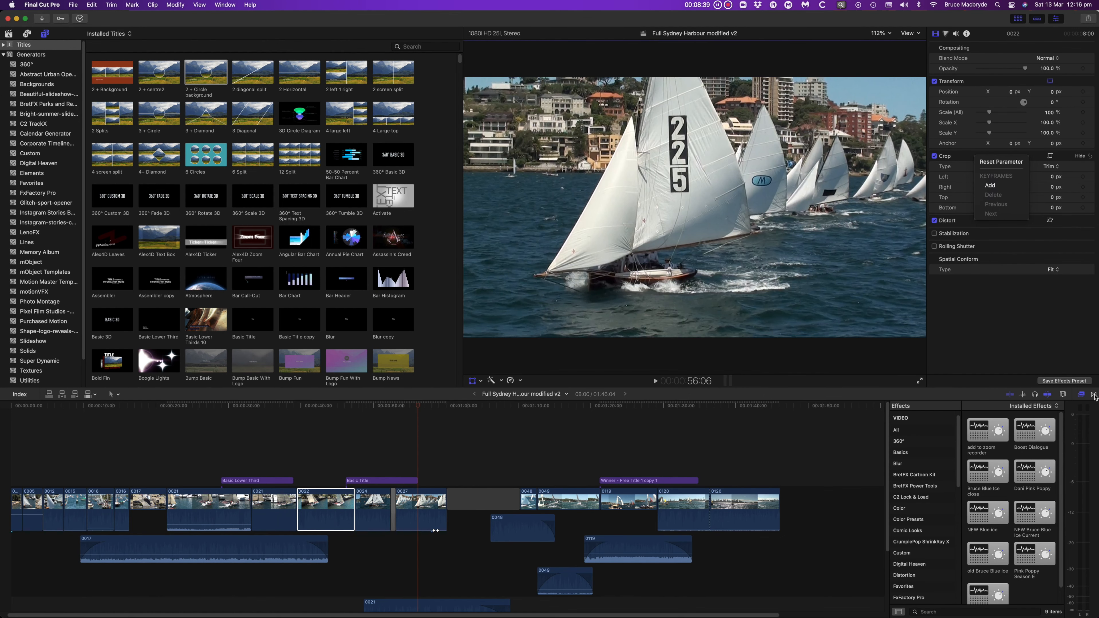
Display the dissolve transitions and review the commands for Cross Dissolve
{"action": "left_click", "coordinate": [1095, 396]}
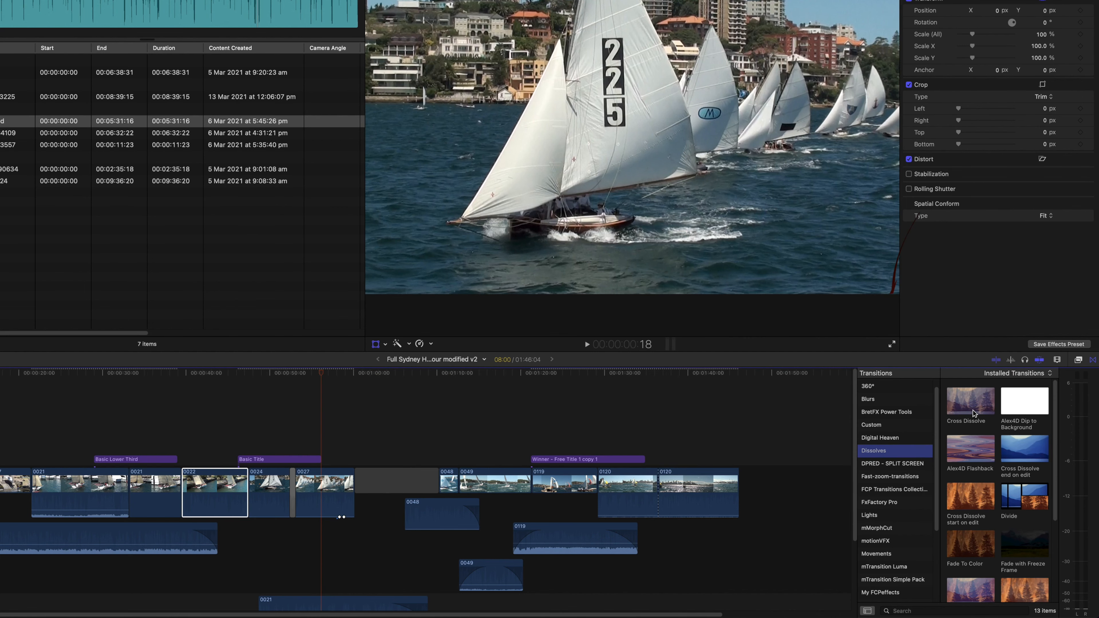
{"action": "right_click", "coordinate": [970, 408]}
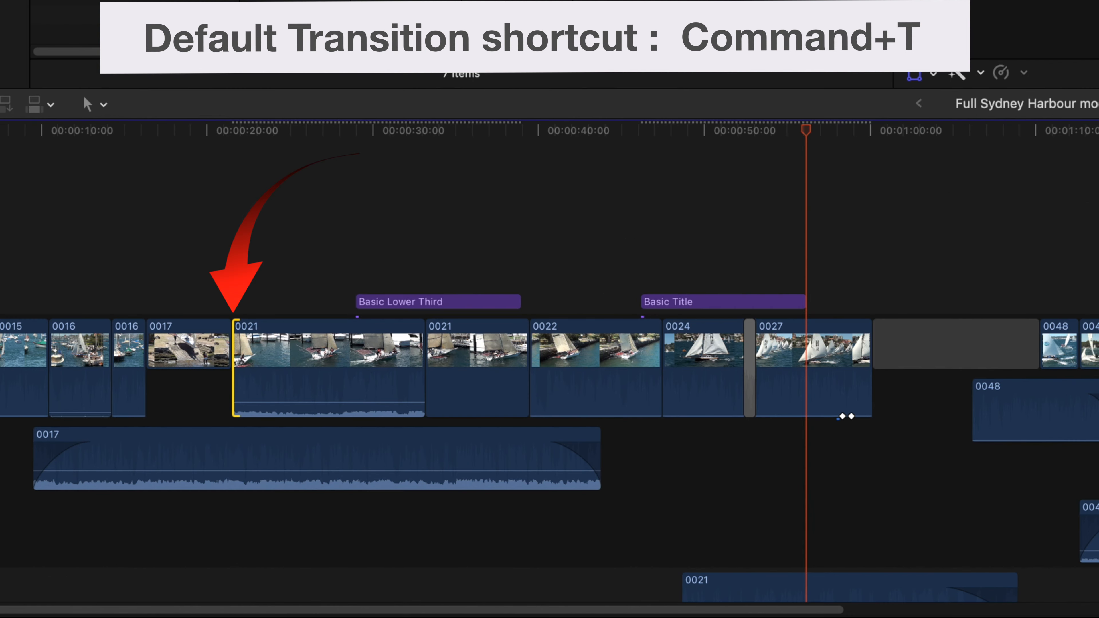
Add the default transition at the edit between clips 0017 and 0021 and play through it
{"action": "key", "text": "super+t"}
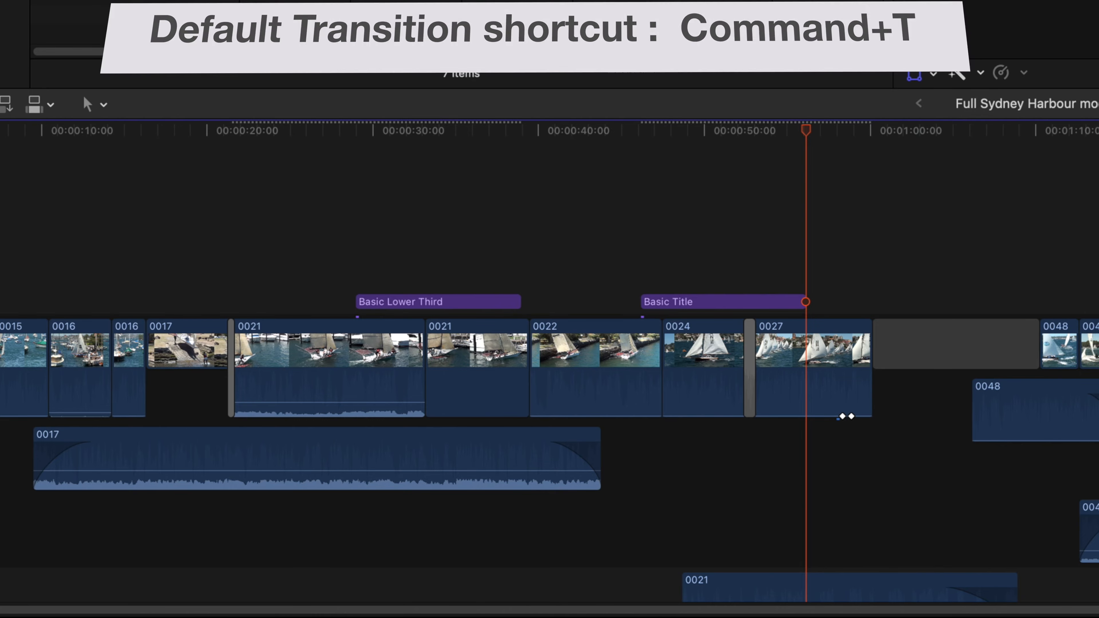
{"action": "left_click", "coordinate": [228, 129]}
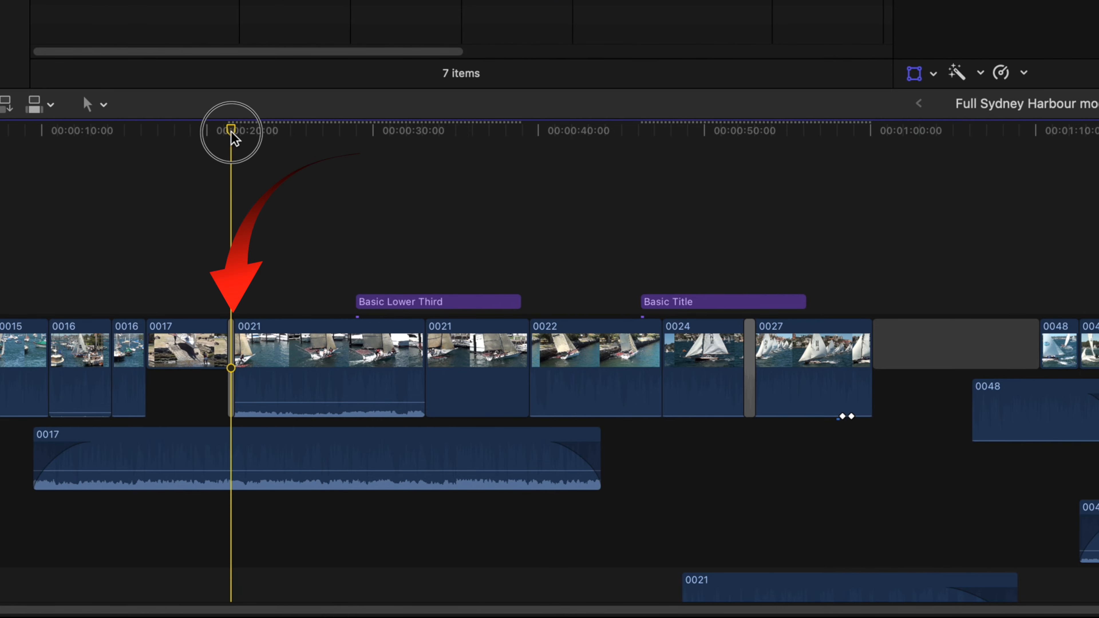
{"action": "key", "text": "space"}
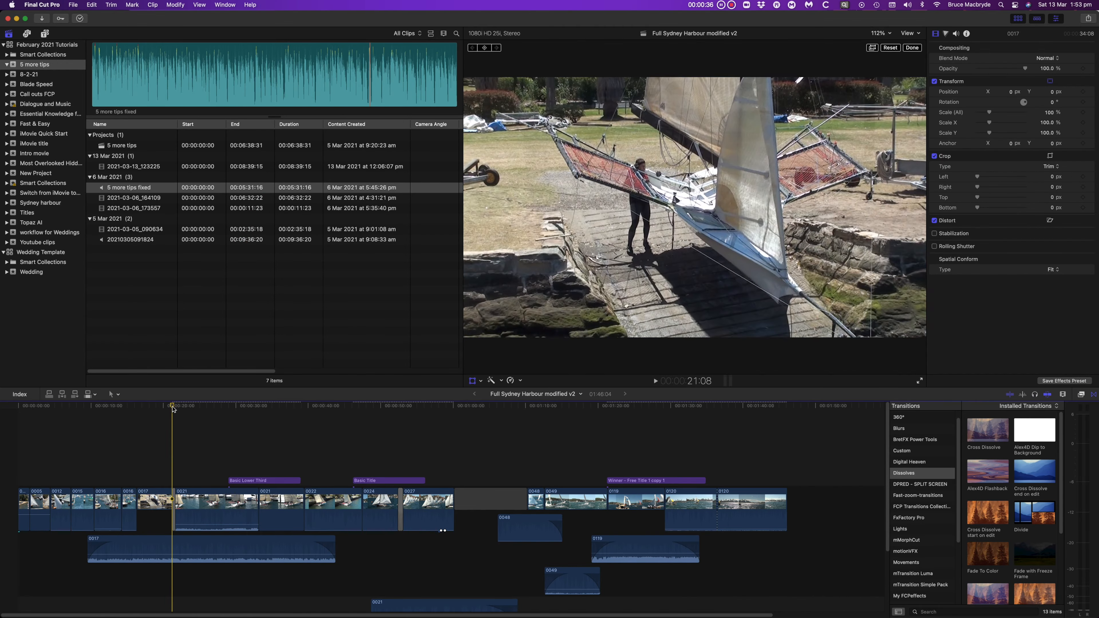
{"action": "key", "text": "shift+t"}
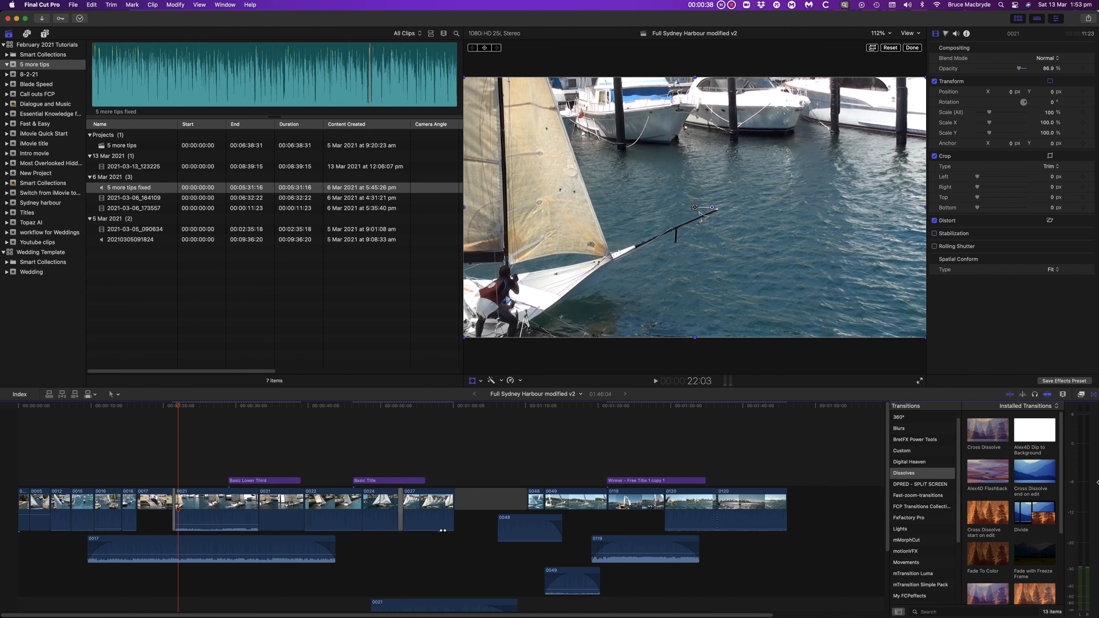
Compare the commands of the Cross Dissolve start on edit and Alex4D Flashback transitions, and reveal Alex4D Flashback in Finder
{"action": "scroll", "coordinate": [1008, 498], "scroll_direction": "down", "scroll_amount": 1}
{"action": "right_click", "coordinate": [966, 496]}
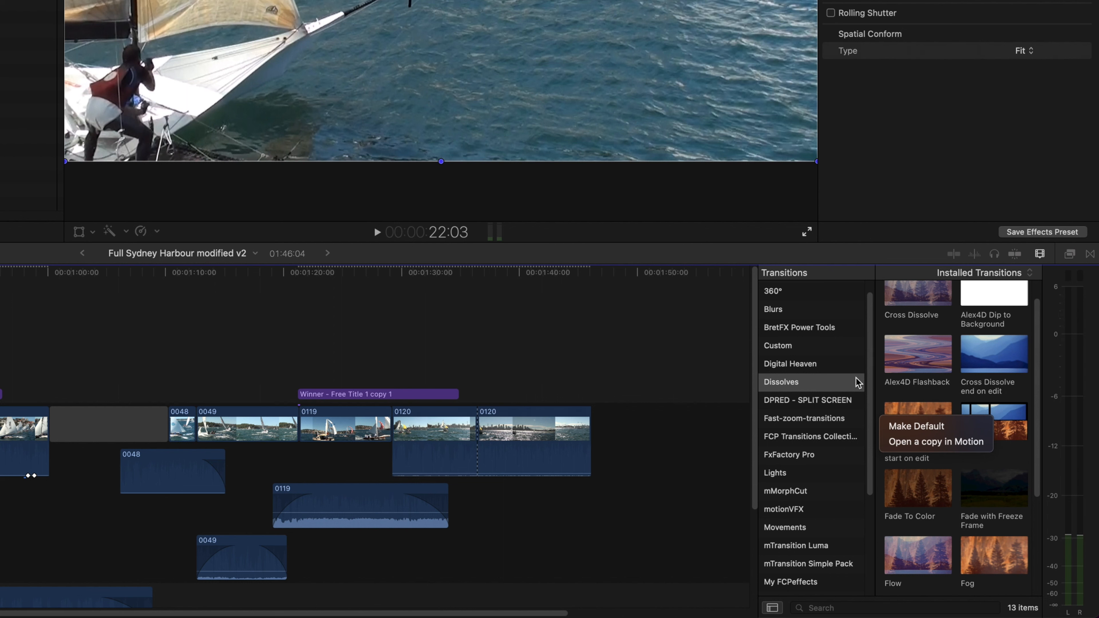
{"action": "left_click", "coordinate": [914, 355]}
{"action": "right_click", "coordinate": [914, 355]}
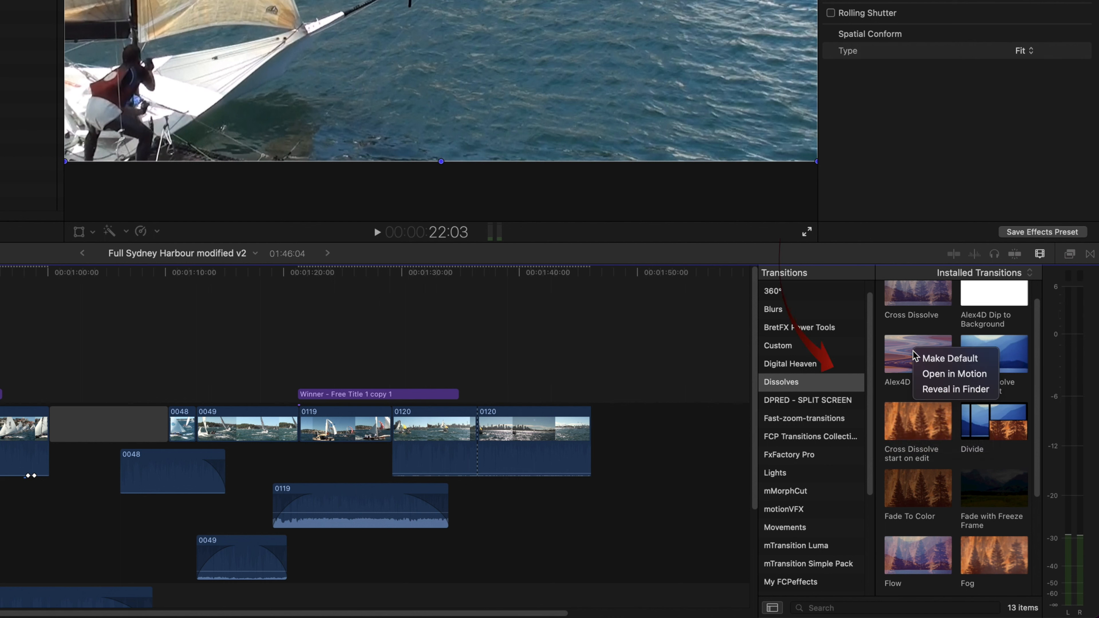
{"action": "left_click", "coordinate": [939, 389]}
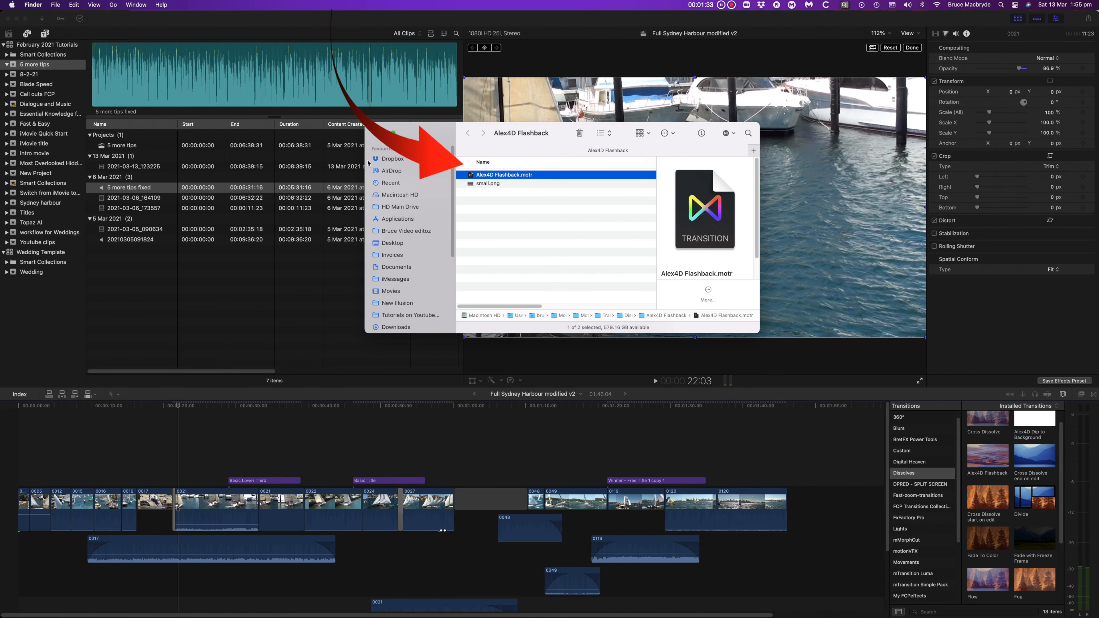
{"action": "left_click", "coordinate": [524, 134], "text": "super"}
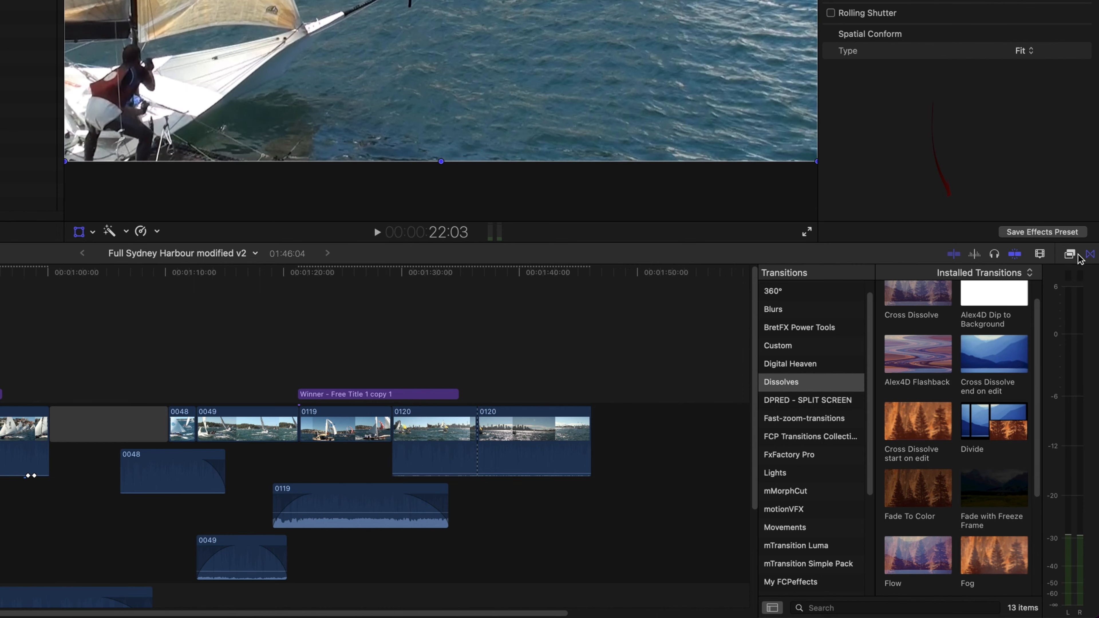
Display the Blur effects and review the commands for the Focus effect
{"action": "left_click", "coordinate": [1070, 255]}
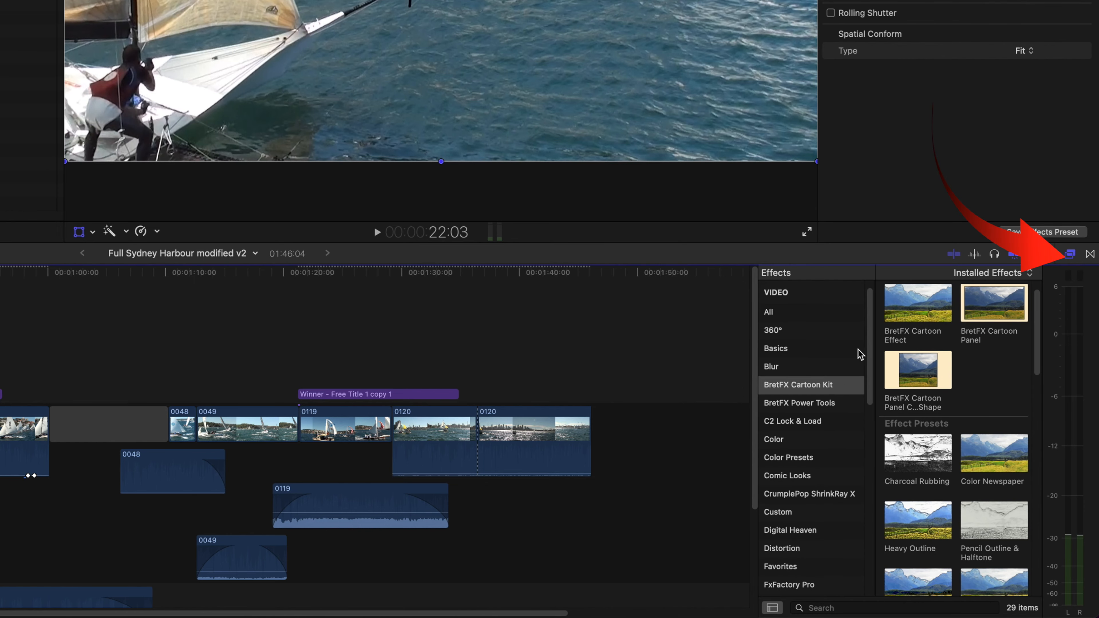
{"action": "scroll", "coordinate": [839, 355], "scroll_direction": "up", "scroll_amount": 1}
{"action": "left_click", "coordinate": [779, 382]}
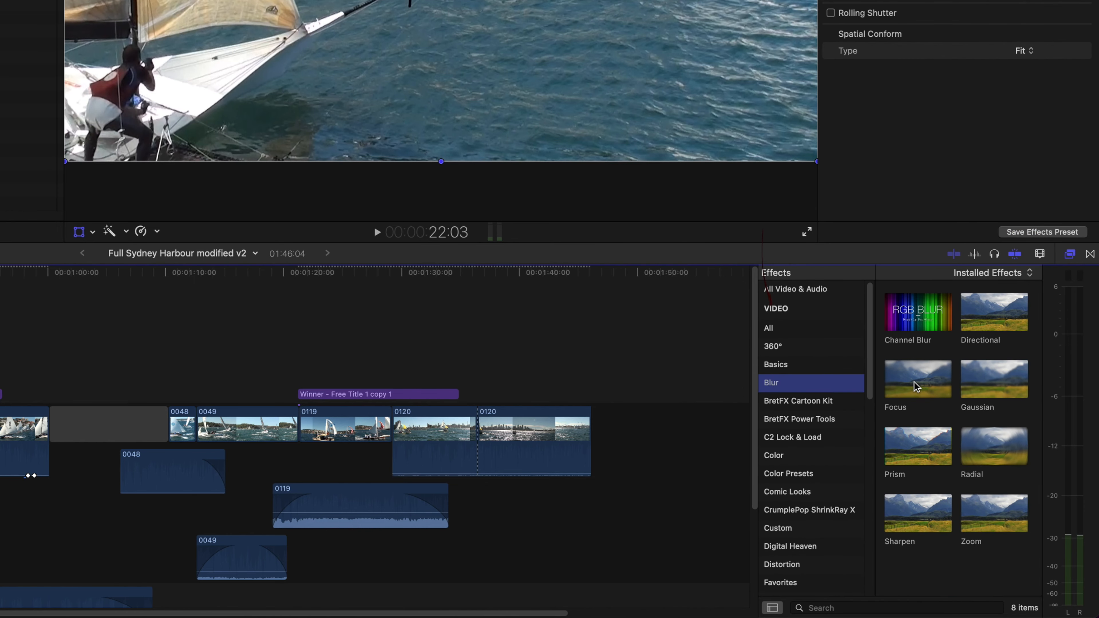
{"action": "right_click", "coordinate": [906, 386]}
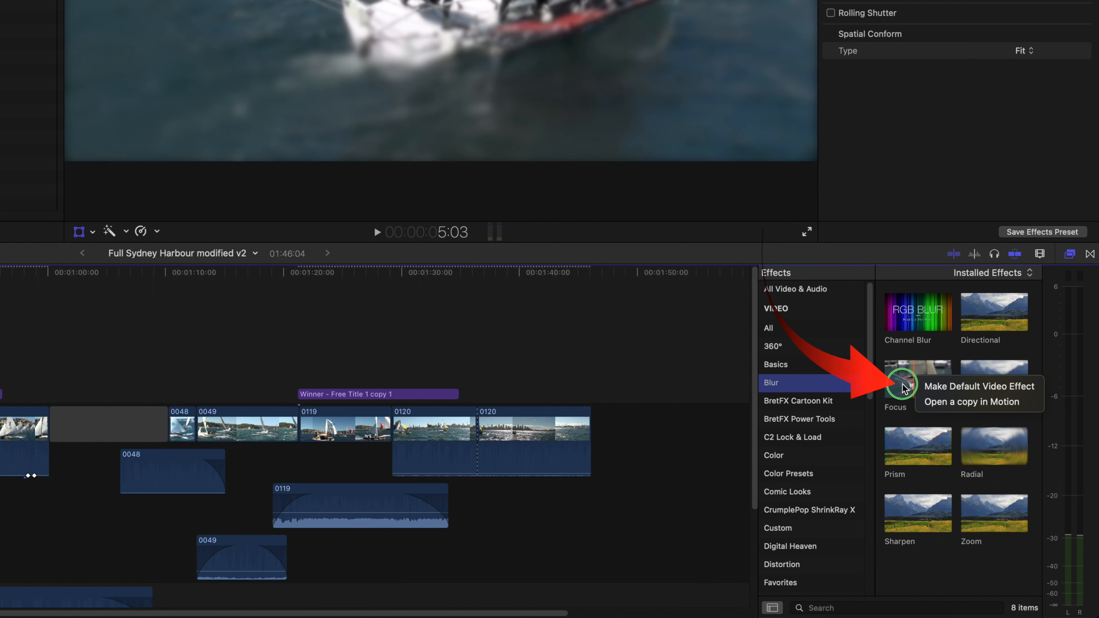
{"action": "key", "text": "Escape"}
Review the text commands of the effects search field, including Spelling and Grammar and Substitutions
{"action": "left_click", "coordinate": [851, 608]}
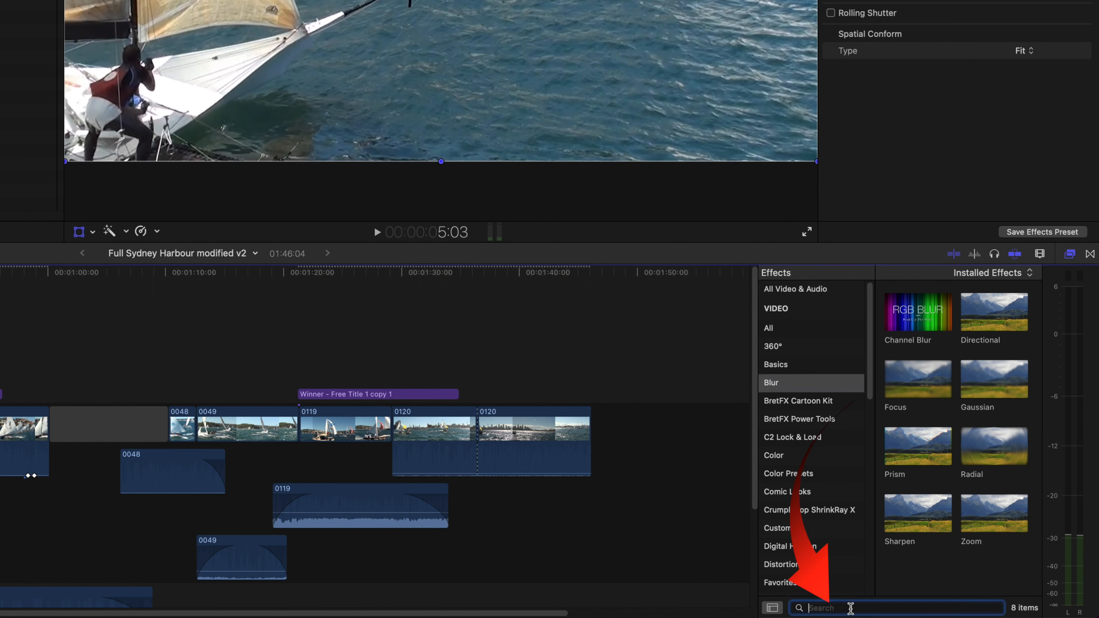
{"action": "right_click", "coordinate": [850, 607]}
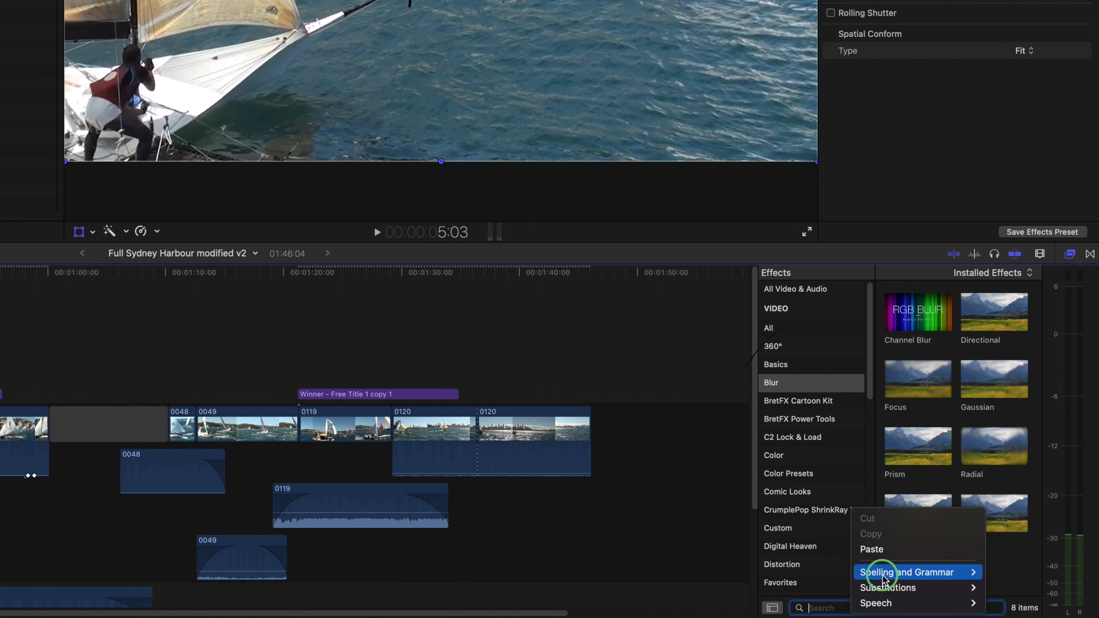
{"action": "mouse_move", "coordinate": [886, 594]}
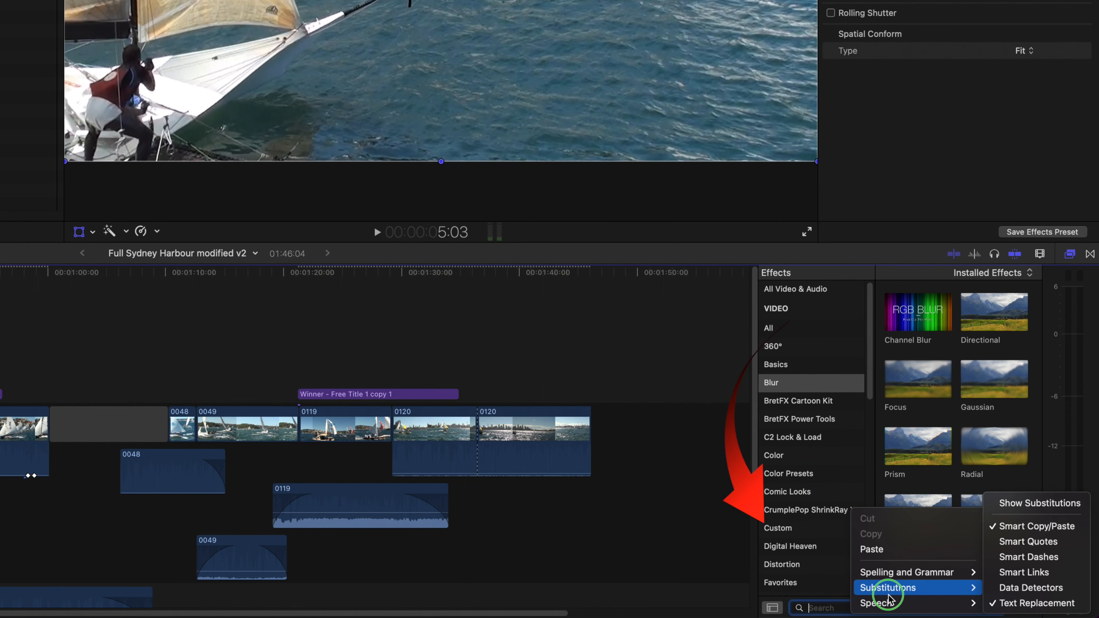
{"action": "left_click", "coordinate": [711, 522]}
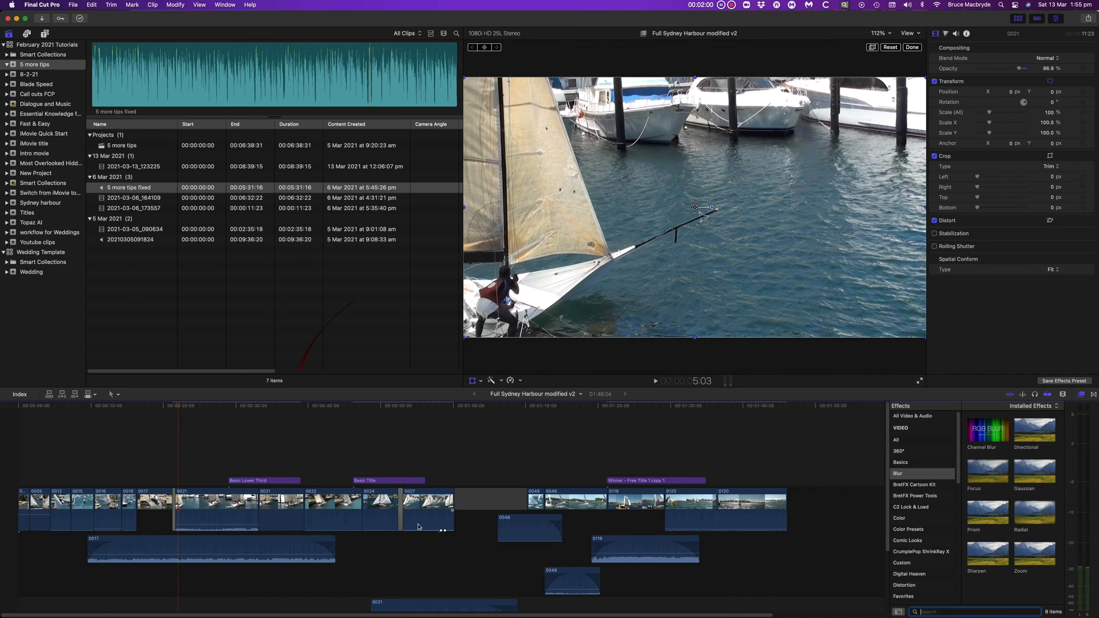
Examine the context commands for clip 0022 in the timeline, including New Compound Clip
{"action": "right_click", "coordinate": [345, 503]}
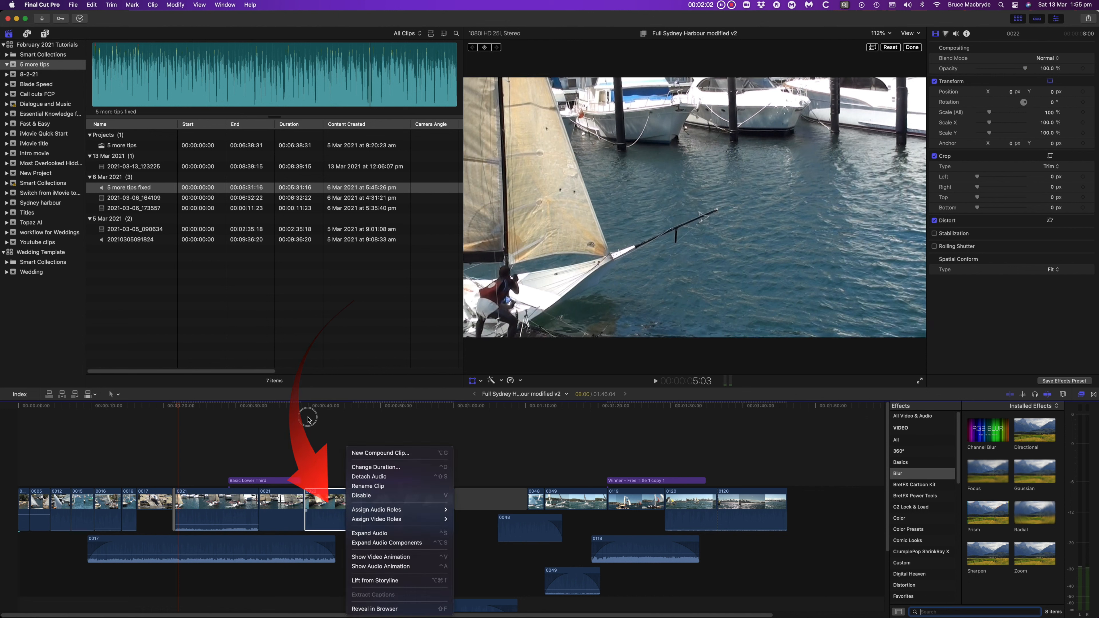
{"action": "left_click", "coordinate": [332, 493]}
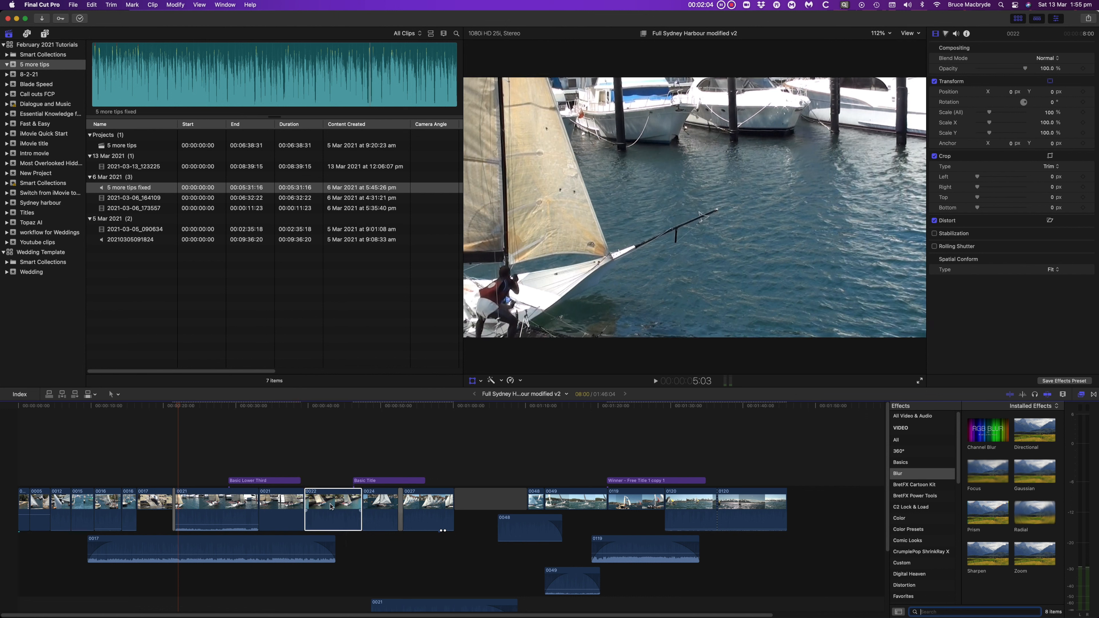
{"action": "right_click", "coordinate": [332, 507]}
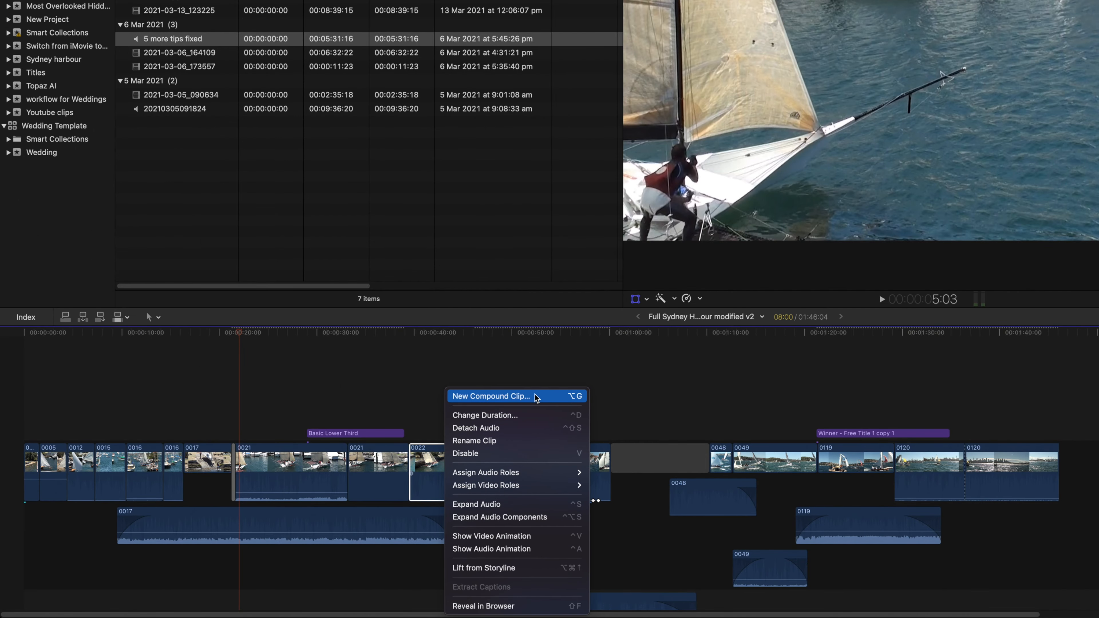
{"action": "left_click", "coordinate": [591, 373]}
Select clips 0022 and 0024 and review the New Compound Clip name and event settings without creating it
{"action": "left_click_drag", "start_coordinate": [515, 521], "coordinate": [464, 476]}
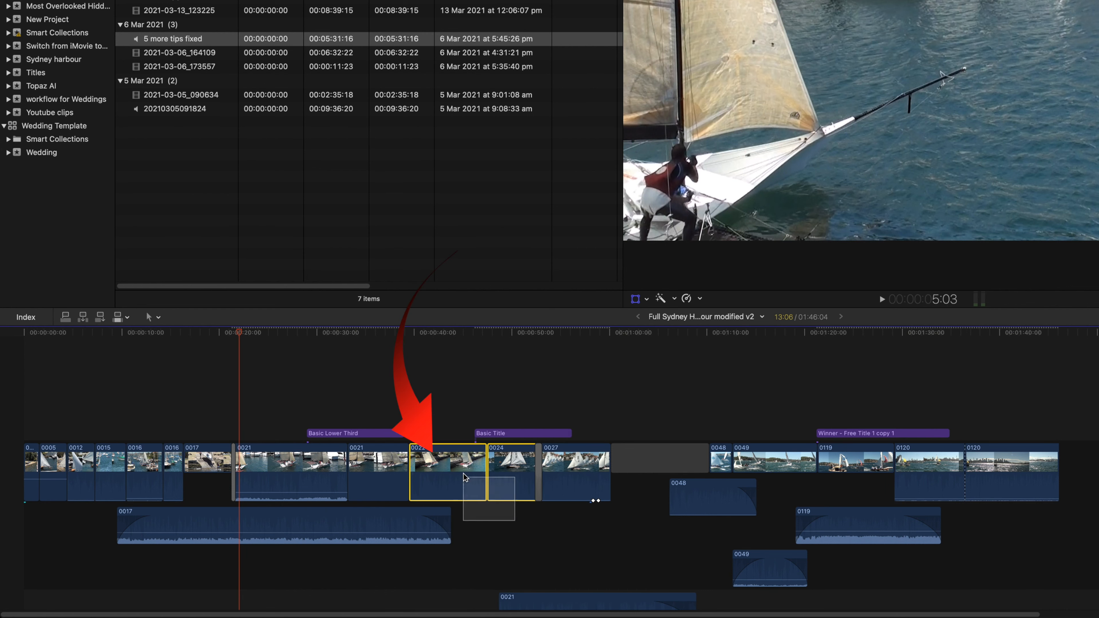
{"action": "right_click", "coordinate": [463, 477]}
{"action": "left_click", "coordinate": [484, 395]}
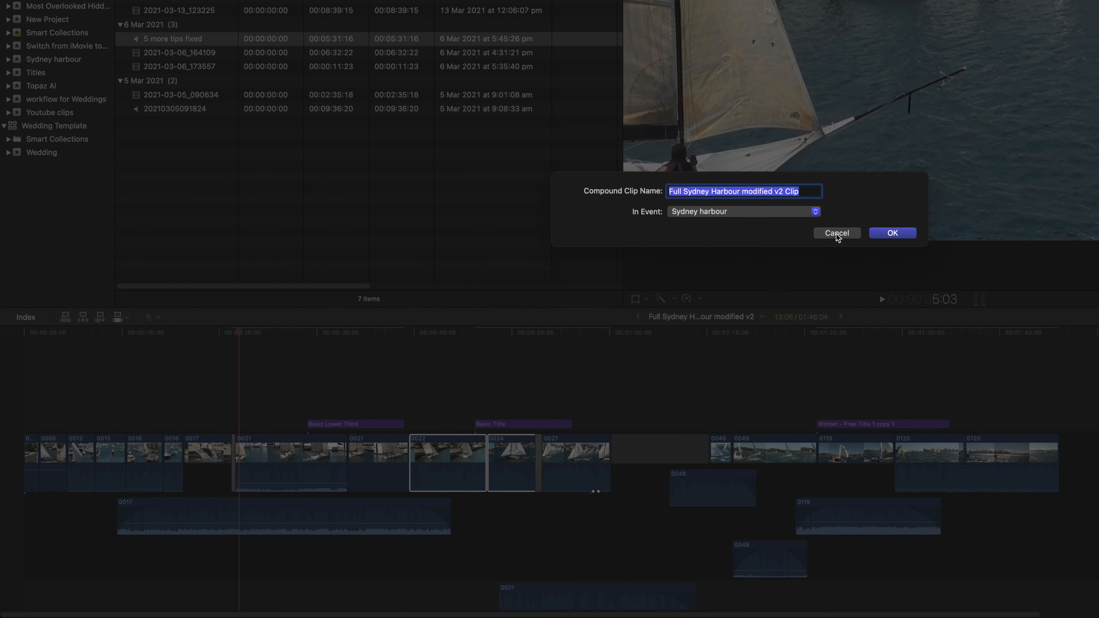
{"action": "left_click", "coordinate": [837, 234]}
Change the duration of clip 0022 in the timeline to 9 frames
{"action": "left_click", "coordinate": [450, 454]}
{"action": "right_click", "coordinate": [451, 455]}
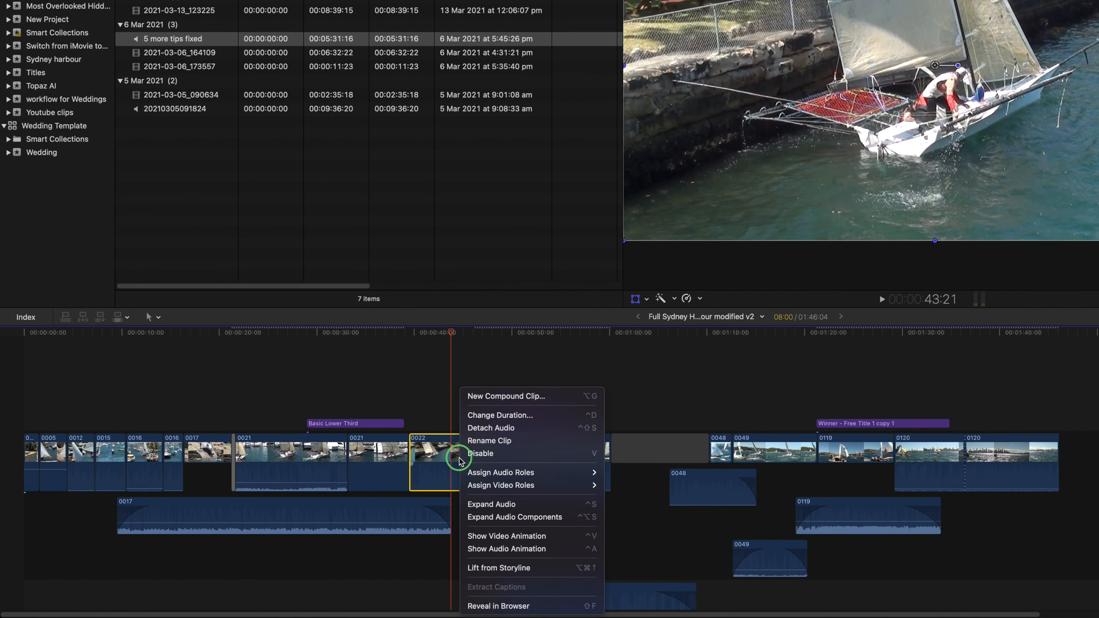
{"action": "left_click", "coordinate": [481, 415]}
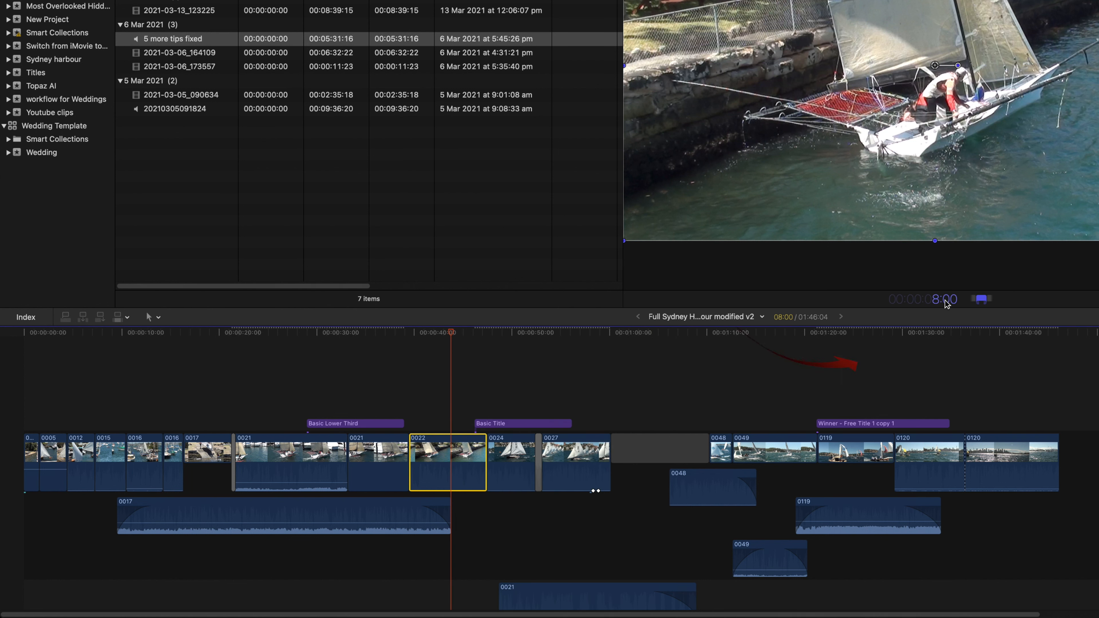
{"action": "type", "text": "9"}
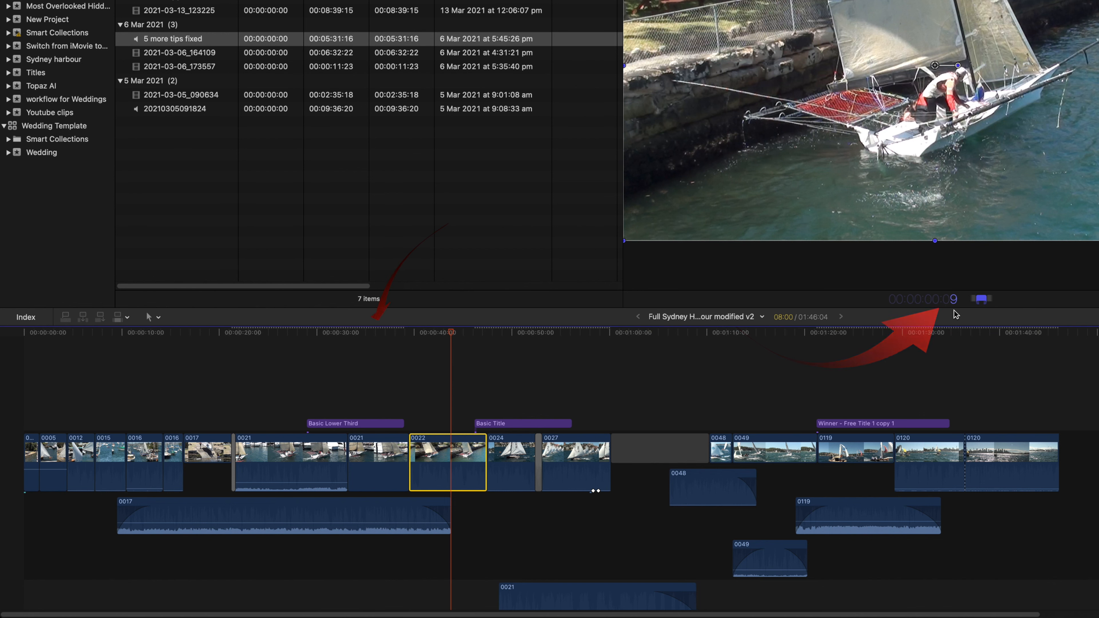
{"action": "key", "text": "Return"}
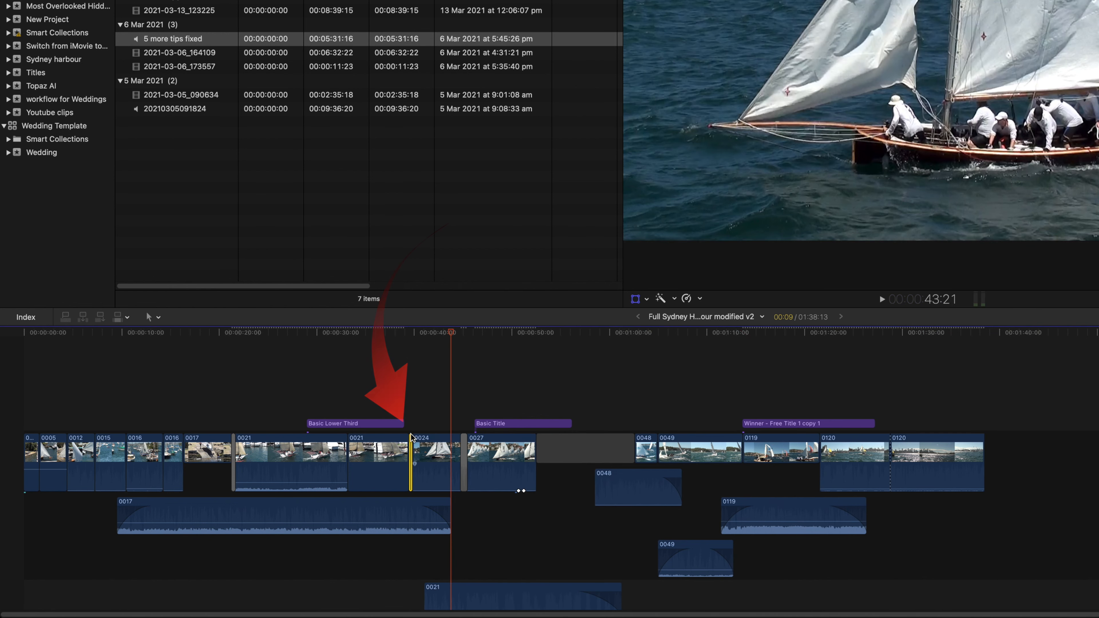
Detach the audio from the first clip 0021 and try moving the detached audio in the timeline
{"action": "right_click", "coordinate": [266, 469]}
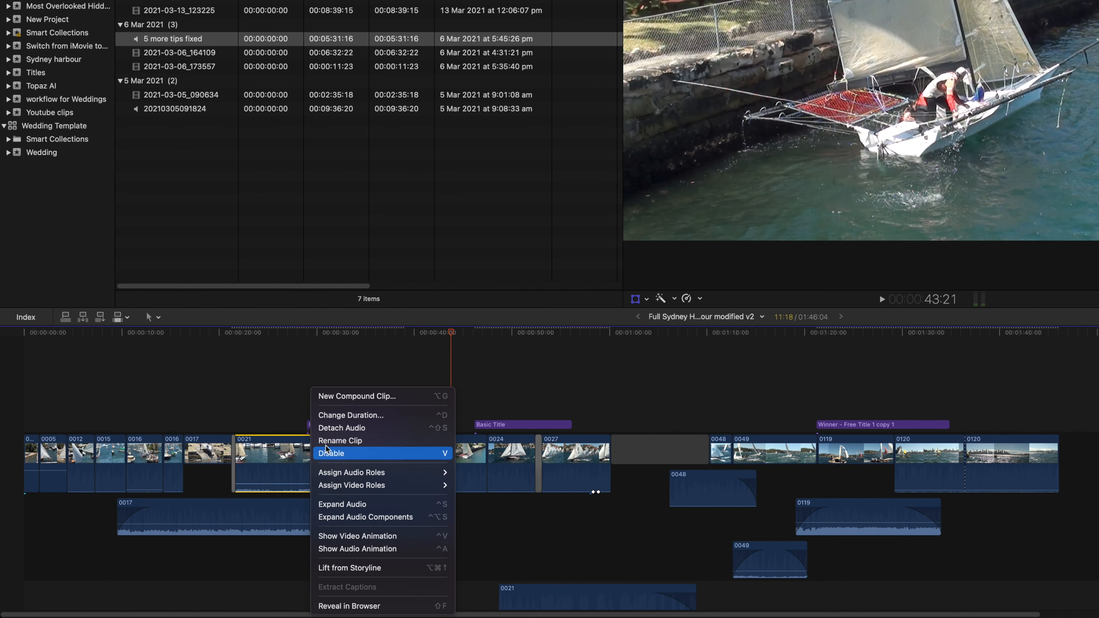
{"action": "left_click", "coordinate": [340, 427]}
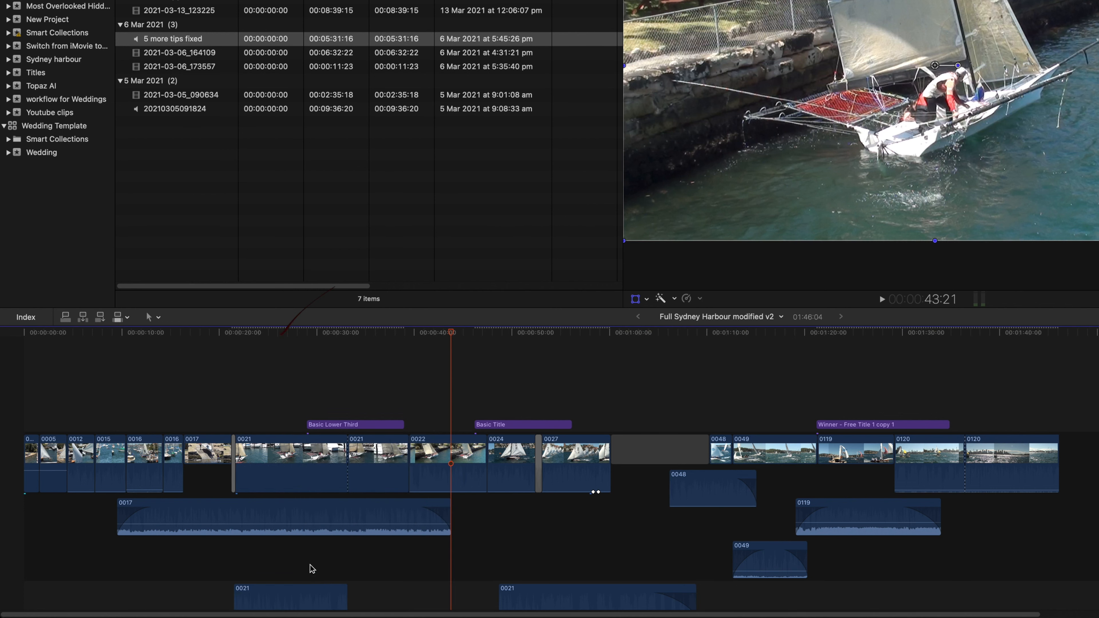
{"action": "scroll", "coordinate": [312, 567], "scroll_direction": "down", "scroll_amount": 5}
{"action": "left_click", "coordinate": [307, 496]}
{"action": "mouse_move", "coordinate": [306, 496]}
{"action": "left_mouse_down"}
{"action": "mouse_move", "coordinate": [289, 496]}
{"action": "mouse_move", "coordinate": [363, 496]}
{"action": "mouse_move", "coordinate": [299, 497]}
{"action": "mouse_move", "coordinate": [328, 495]}
{"action": "left_mouse_up"}
{"action": "key", "text": "super+z"}
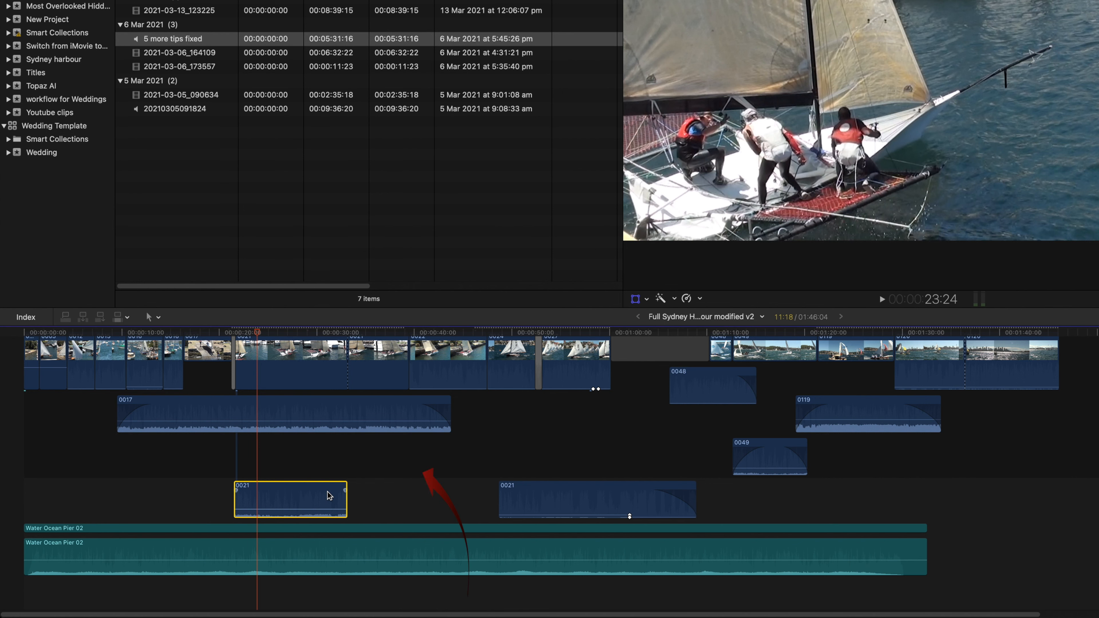
Rename the first clip 0021 in the timeline as test
{"action": "right_click", "coordinate": [273, 498]}
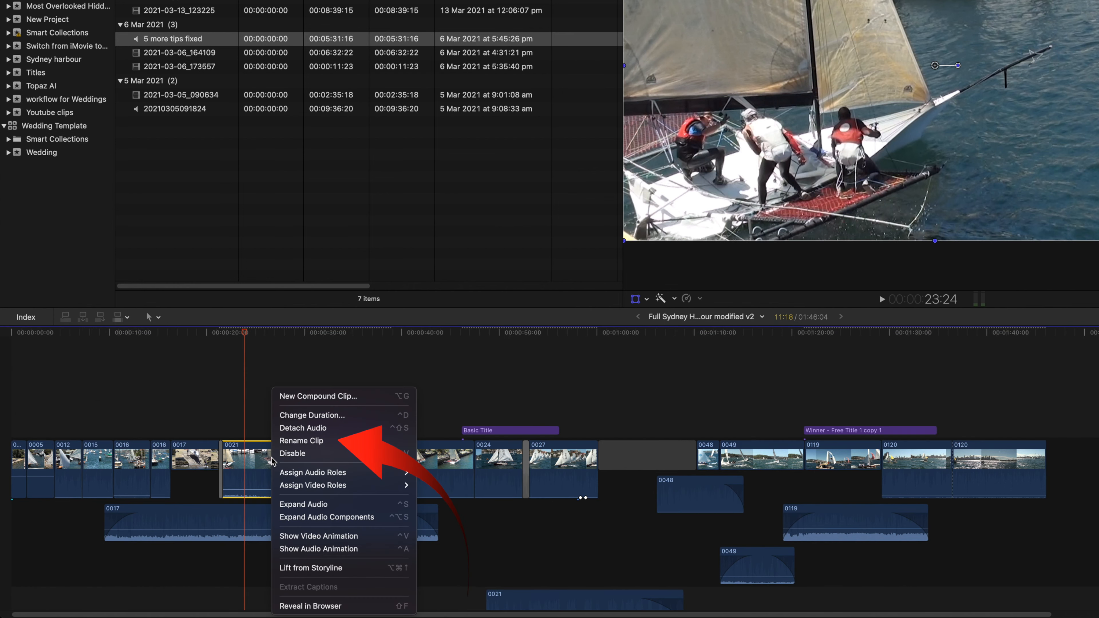
{"action": "left_click", "coordinate": [302, 441]}
{"action": "type", "text": "test"}
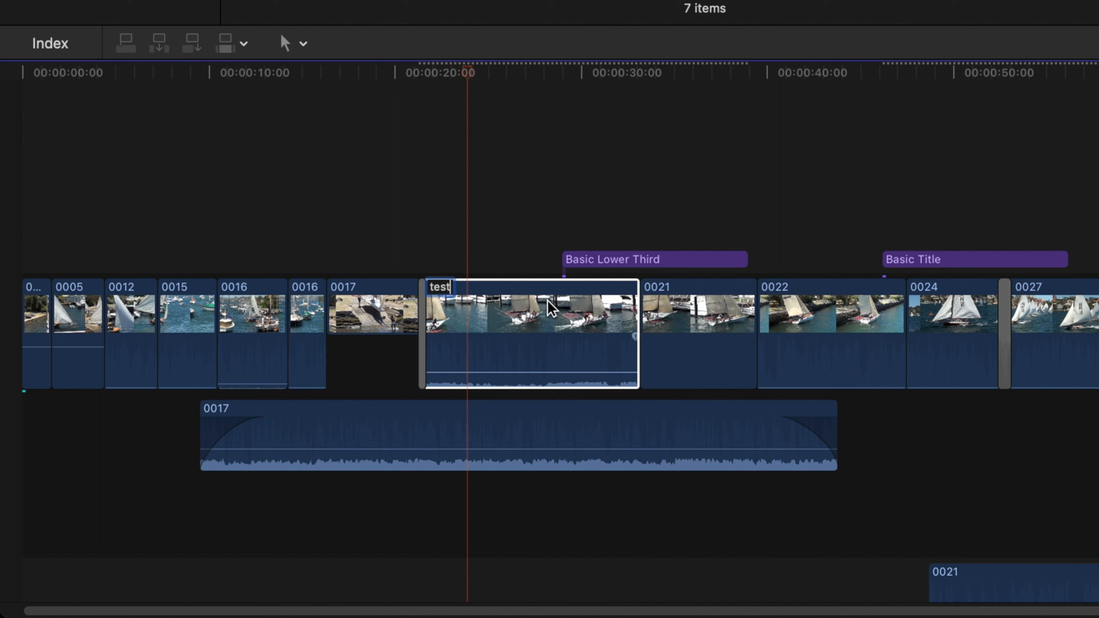
{"action": "key", "text": "Return"}
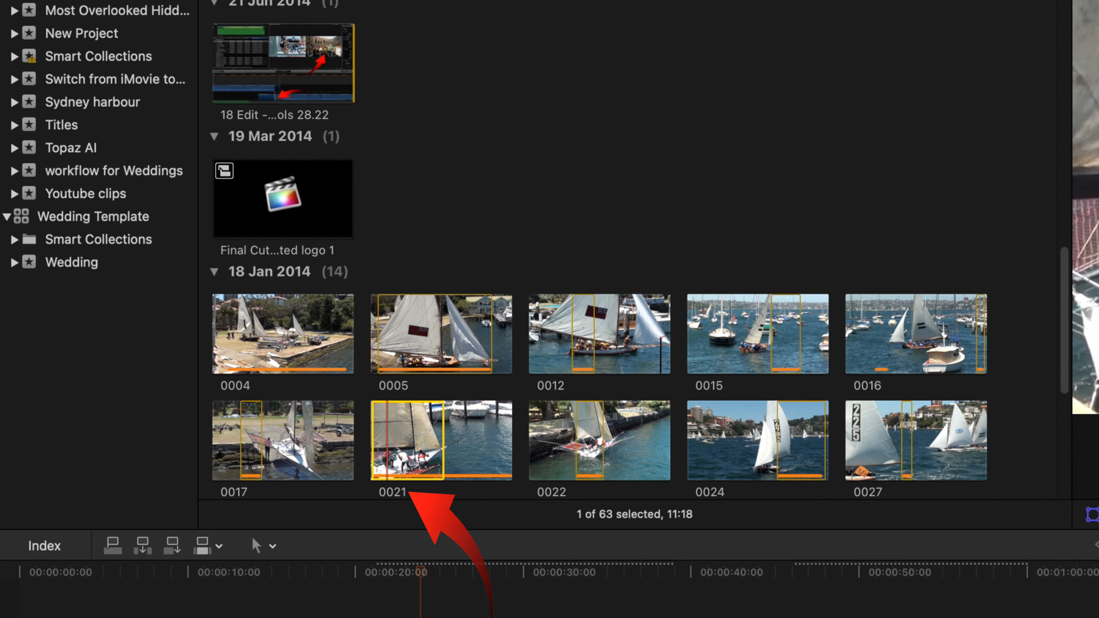
Disable the test clip in the timeline and enable it again
{"action": "right_click", "coordinate": [264, 458]}
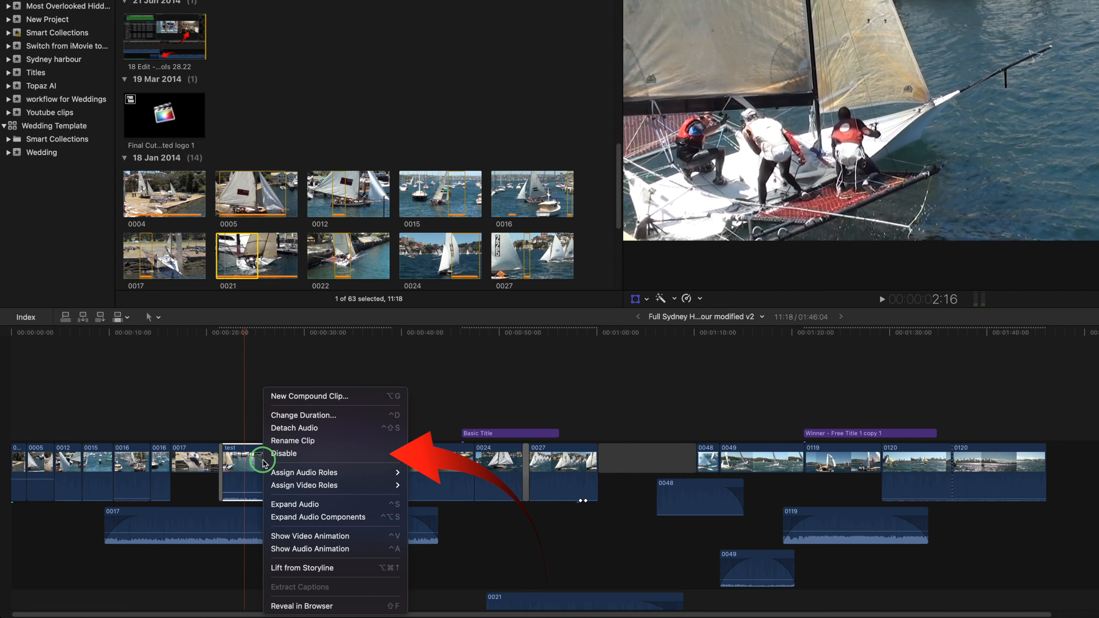
{"action": "left_click", "coordinate": [277, 455]}
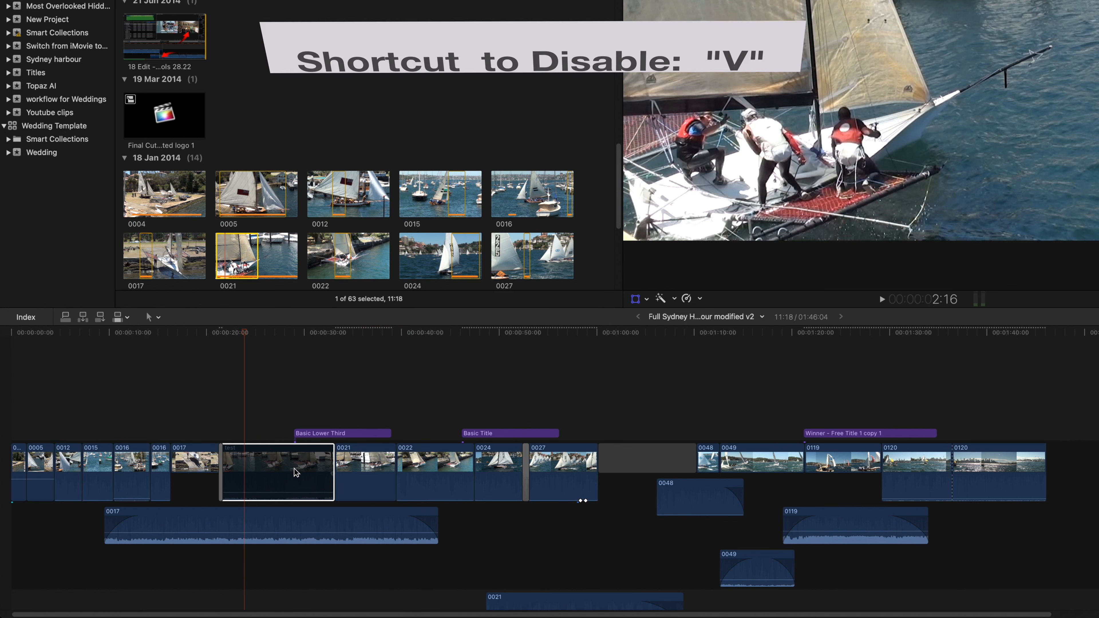
{"action": "scroll", "coordinate": [290, 473], "scroll_direction": "down", "scroll_amount": 3}
{"action": "scroll", "coordinate": [290, 473], "scroll_direction": "down", "scroll_amount": 1}
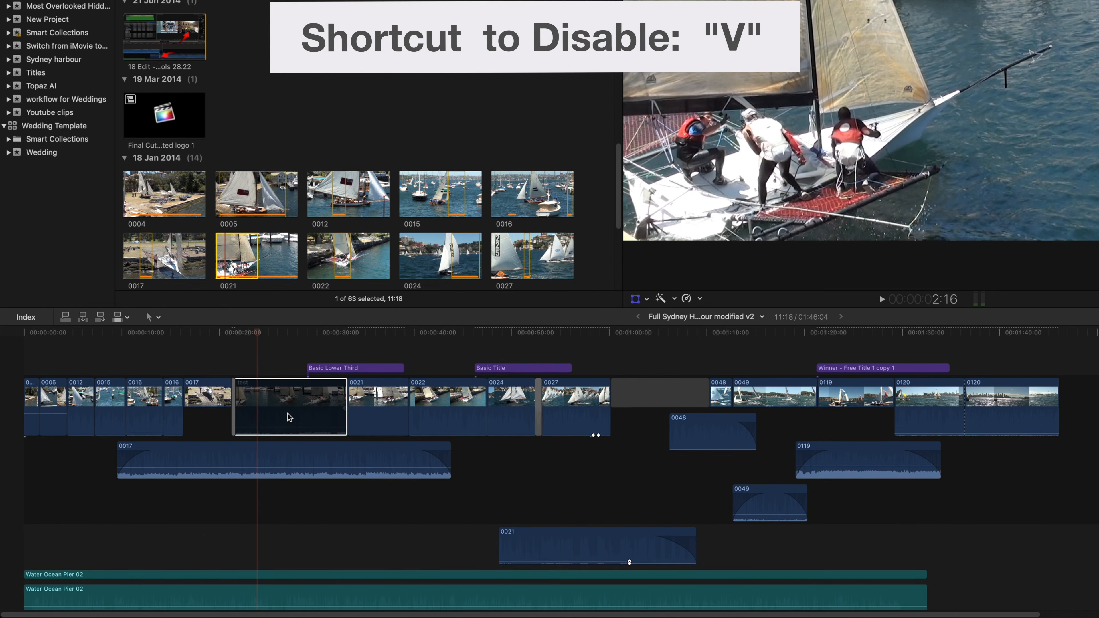
{"action": "key", "text": "v"}
Move the second clip 0016 out of the primary storyline to connect above the test clip, and place the playhead over it
{"action": "left_click_drag", "start_coordinate": [132, 399], "coordinate": [237, 351]}
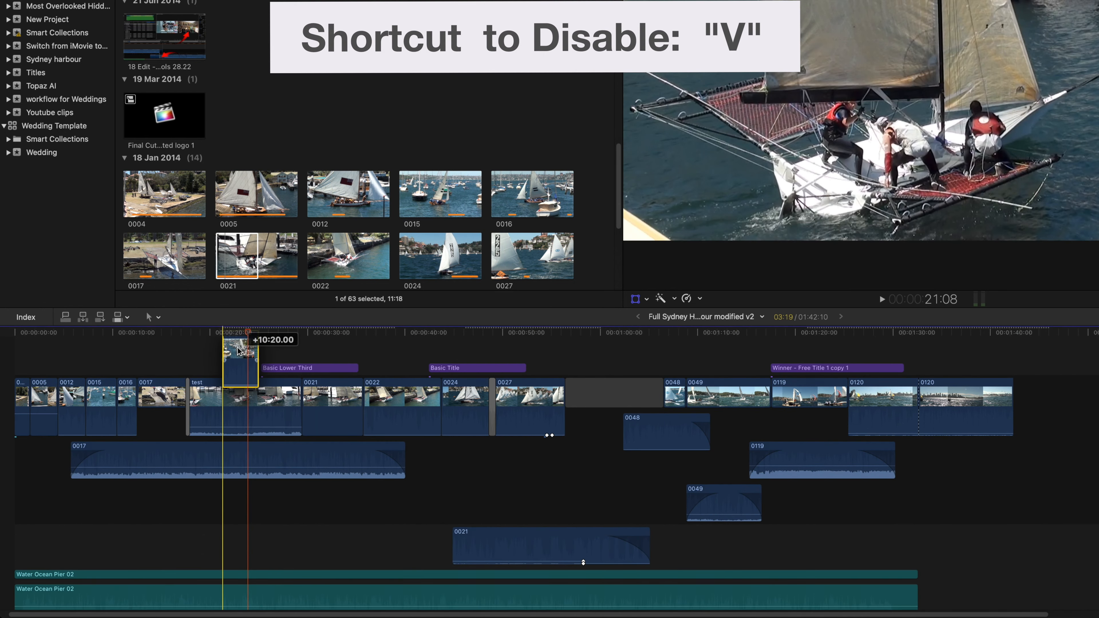
{"action": "scroll", "coordinate": [258, 357], "scroll_direction": "up", "scroll_amount": 4}
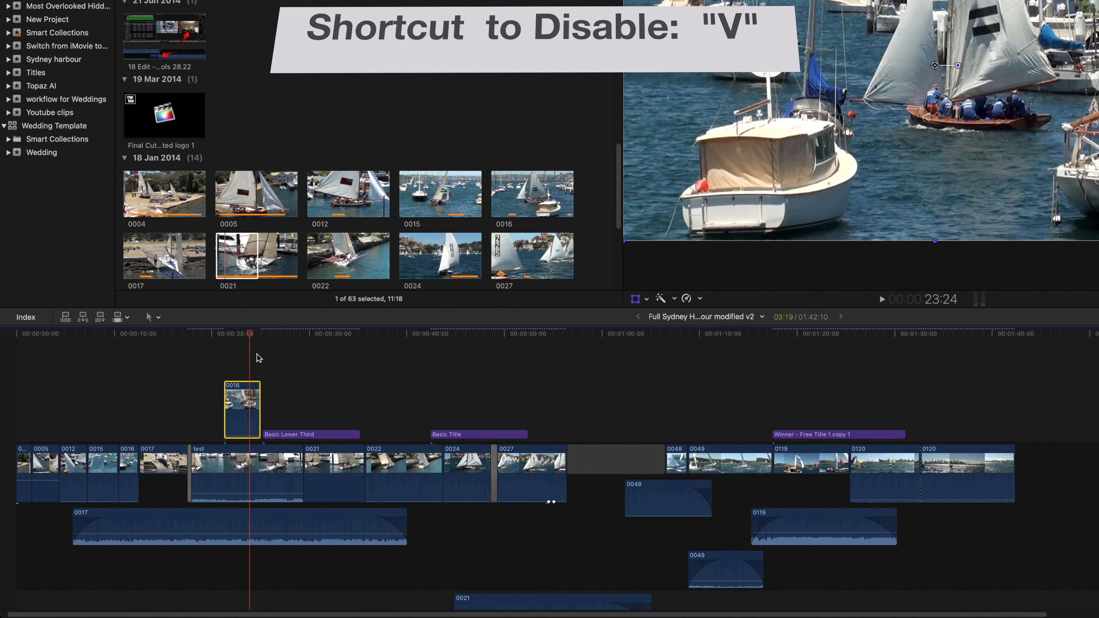
{"action": "left_click", "coordinate": [238, 338]}
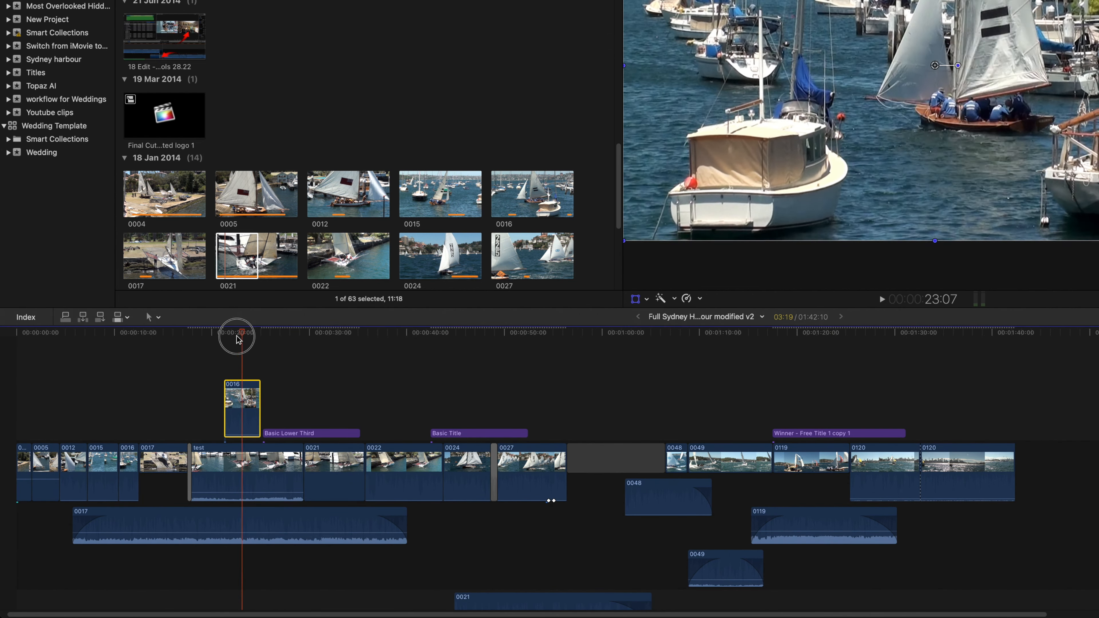
Disable the connected clip 0016 to compare it with the test clip below, and enable it again
{"action": "right_click", "coordinate": [240, 412]}
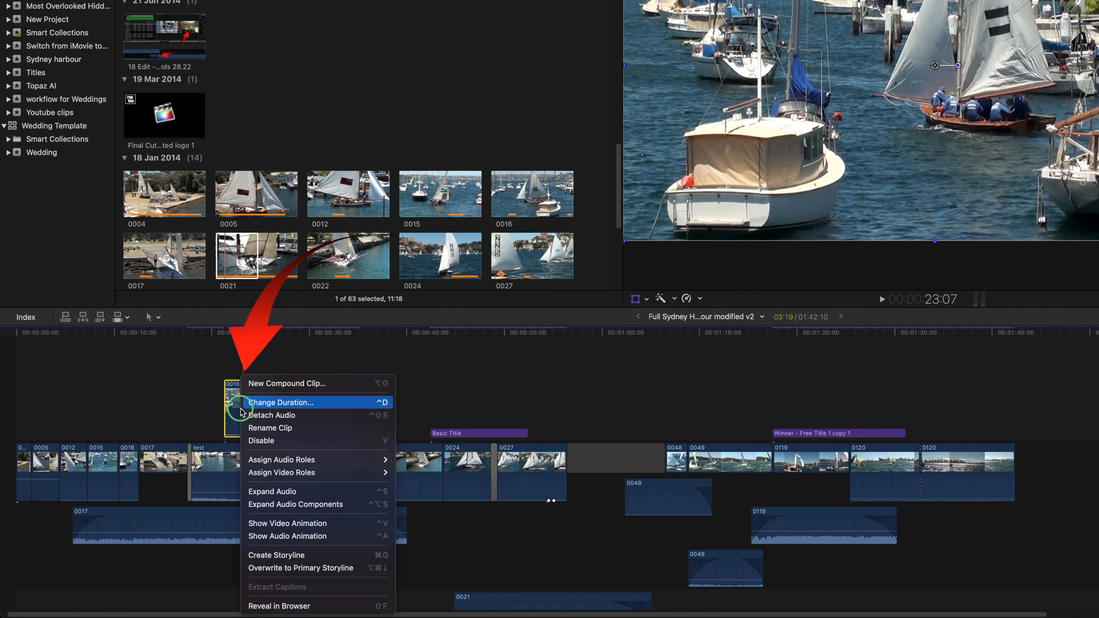
{"action": "left_click", "coordinate": [264, 441]}
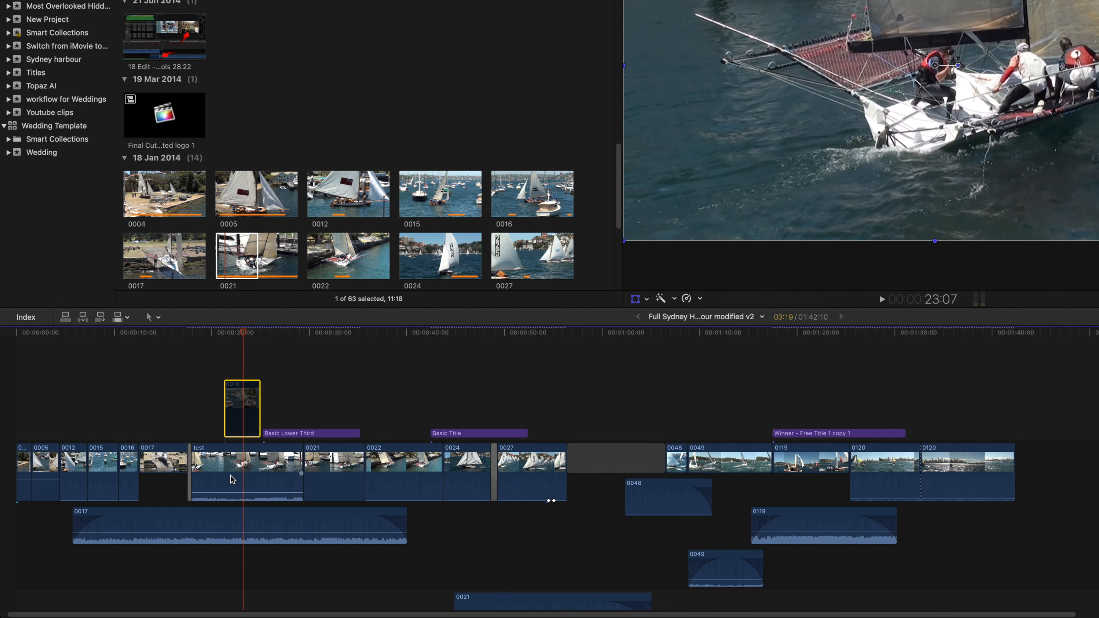
{"action": "right_click", "coordinate": [244, 385]}
{"action": "left_click", "coordinate": [259, 442]}
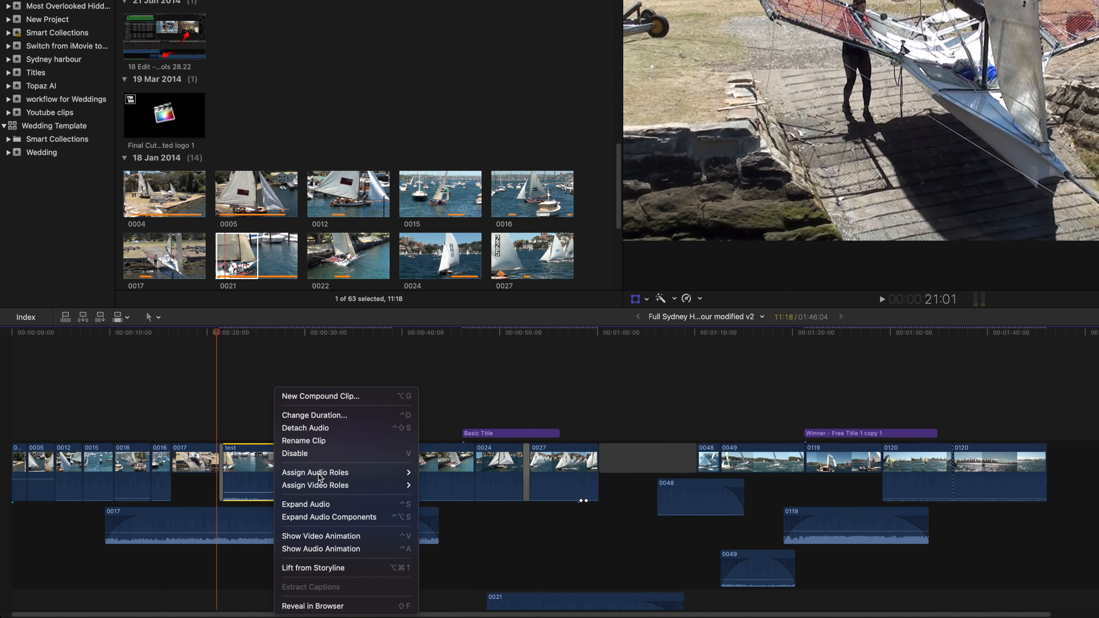
Review the audio and video roles that can be assigned to the test clip
{"action": "left_click", "coordinate": [318, 474]}
{"action": "right_click", "coordinate": [277, 467]}
{"action": "mouse_move", "coordinate": [302, 472]}
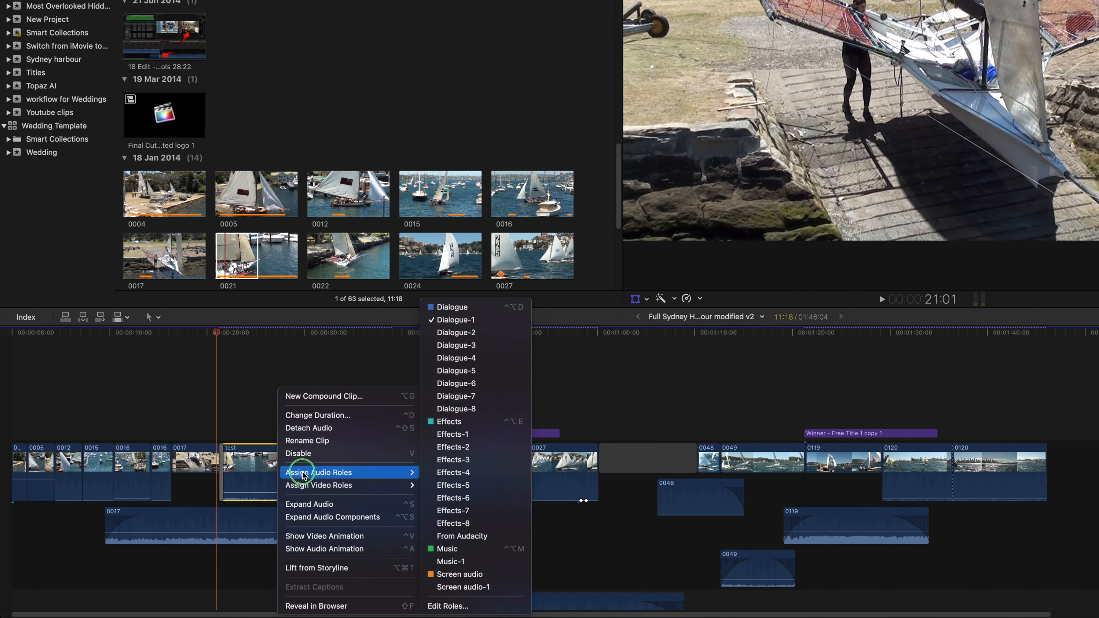
{"action": "mouse_move", "coordinate": [392, 485]}
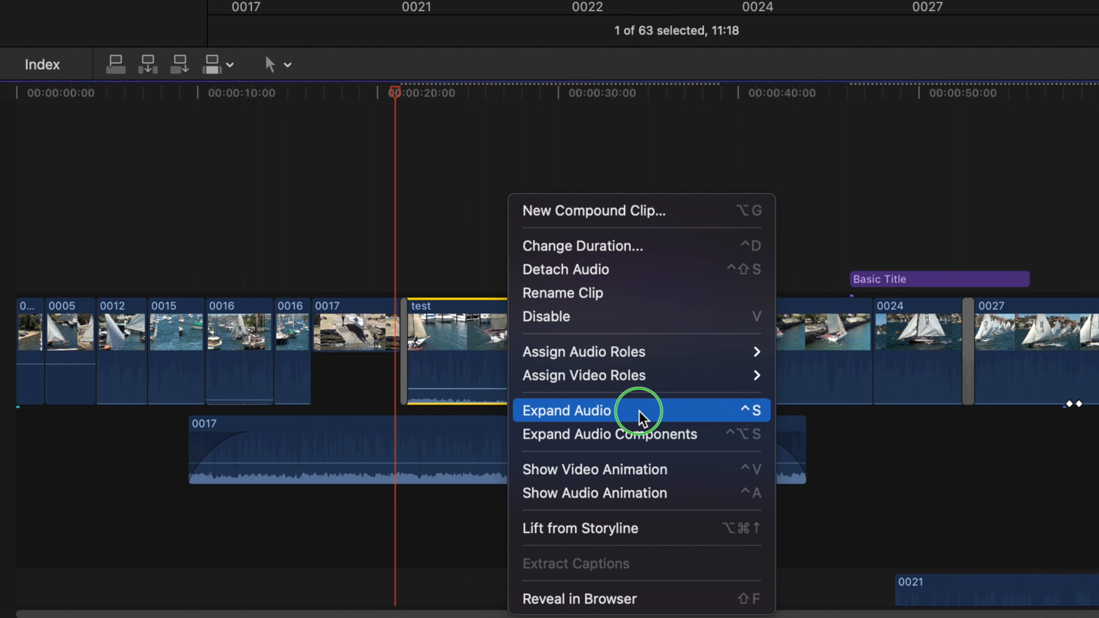
Expand the audio of the test clip and extend its end beyond the video to overlap clip 0022
{"action": "left_click", "coordinate": [642, 417]}
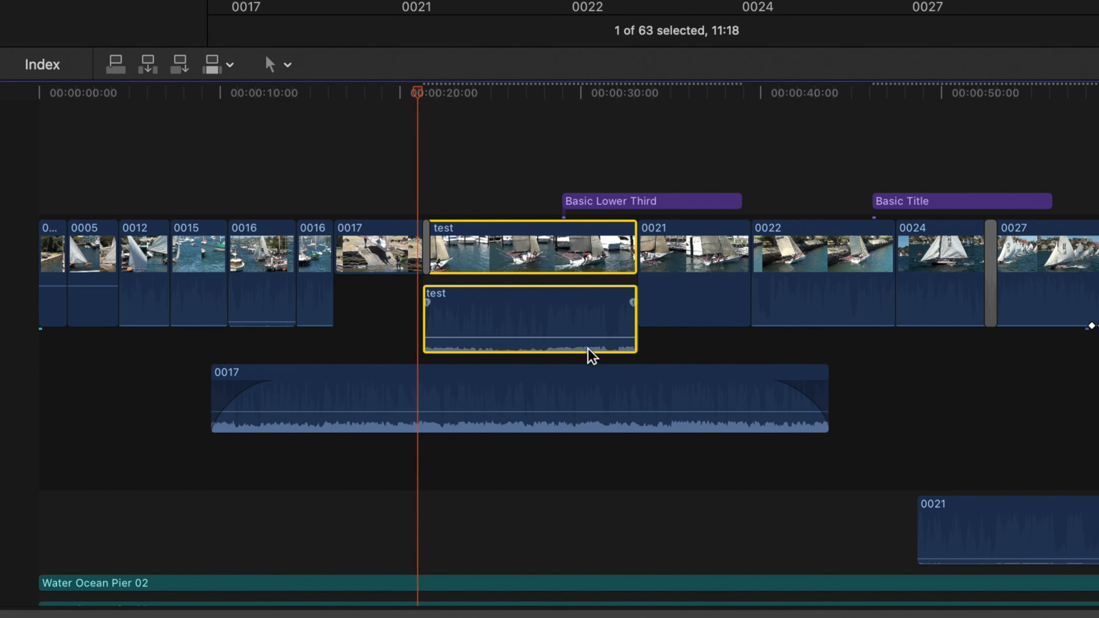
{"action": "left_click_drag", "start_coordinate": [633, 340], "coordinate": [767, 352]}
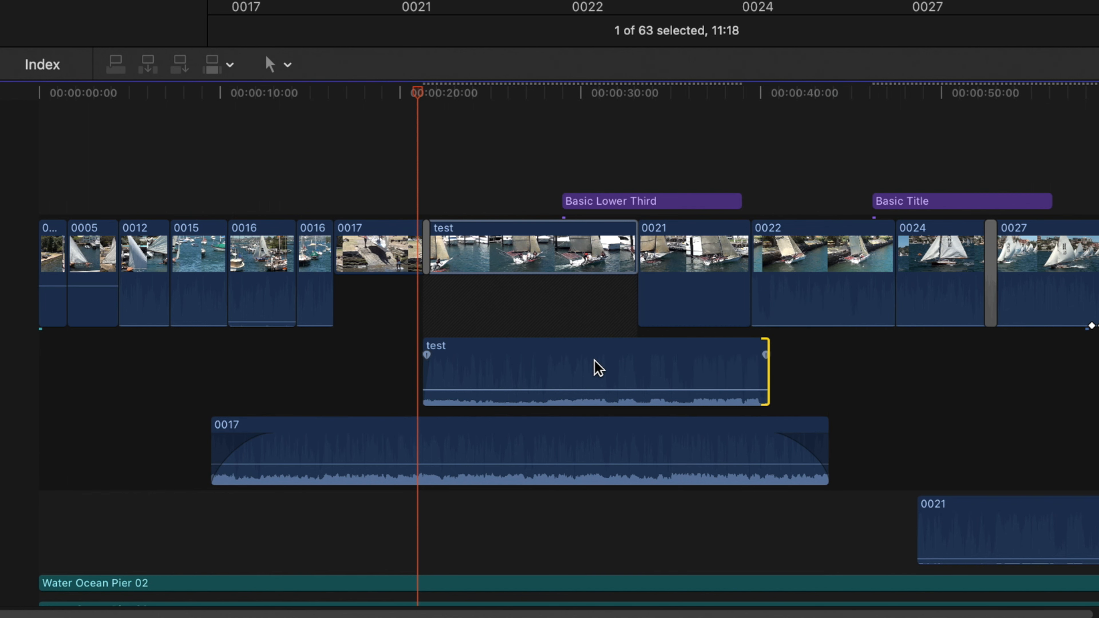
Expand the test clip's audio components and examine the expanded components of clip 2021-02-28_100238 in the Workflow for weddings project
{"action": "right_click", "coordinate": [570, 260]}
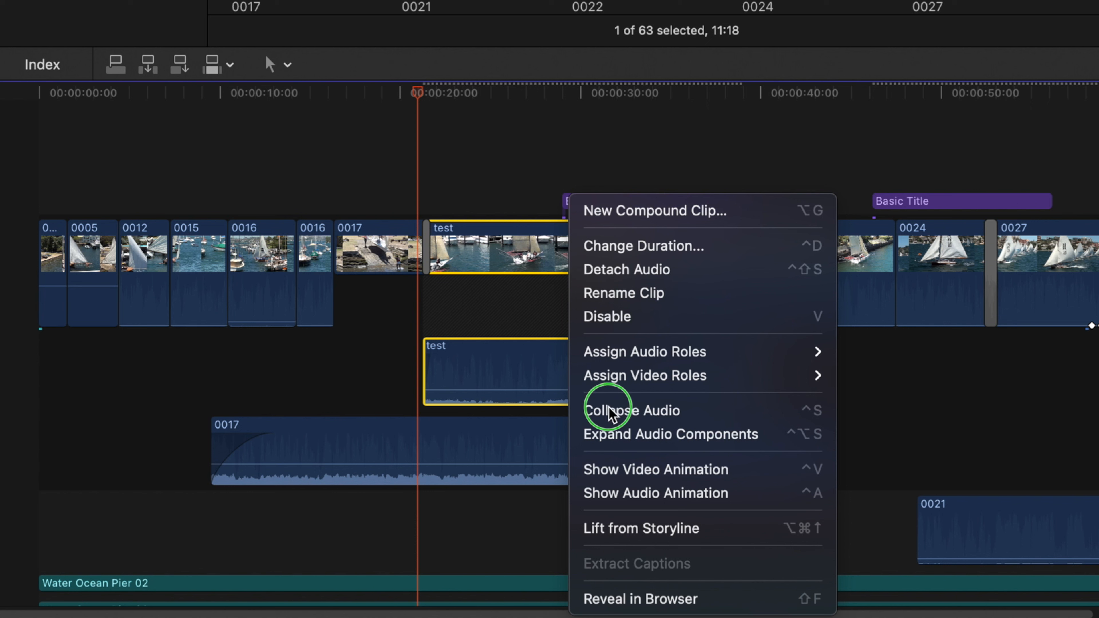
{"action": "left_click", "coordinate": [718, 435]}
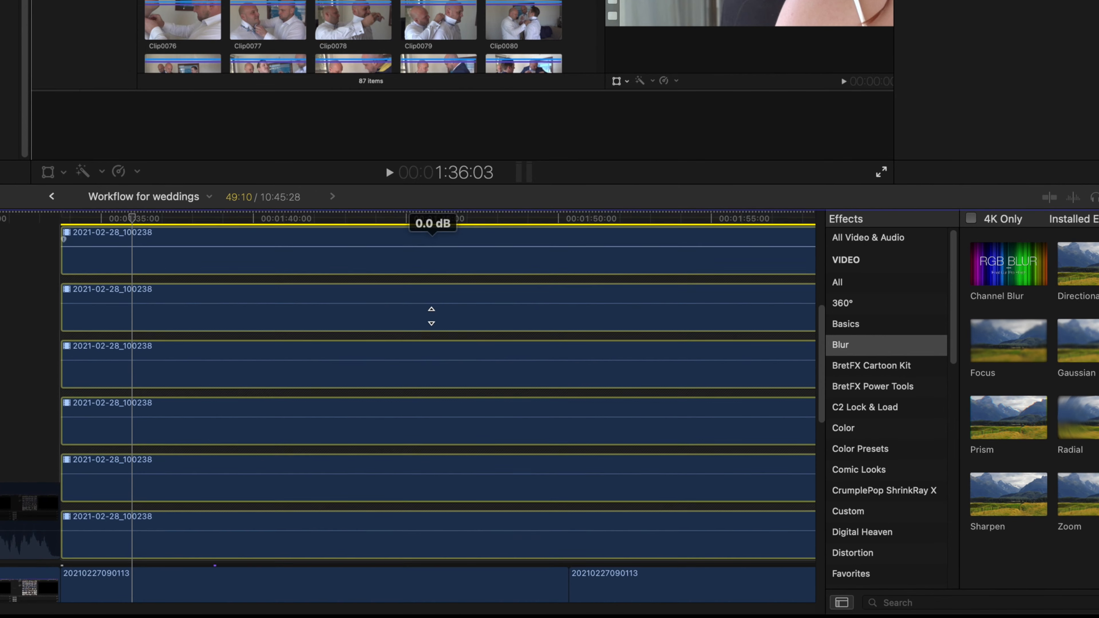
{"action": "scroll", "coordinate": [431, 317], "scroll_direction": "up", "scroll_amount": 10}
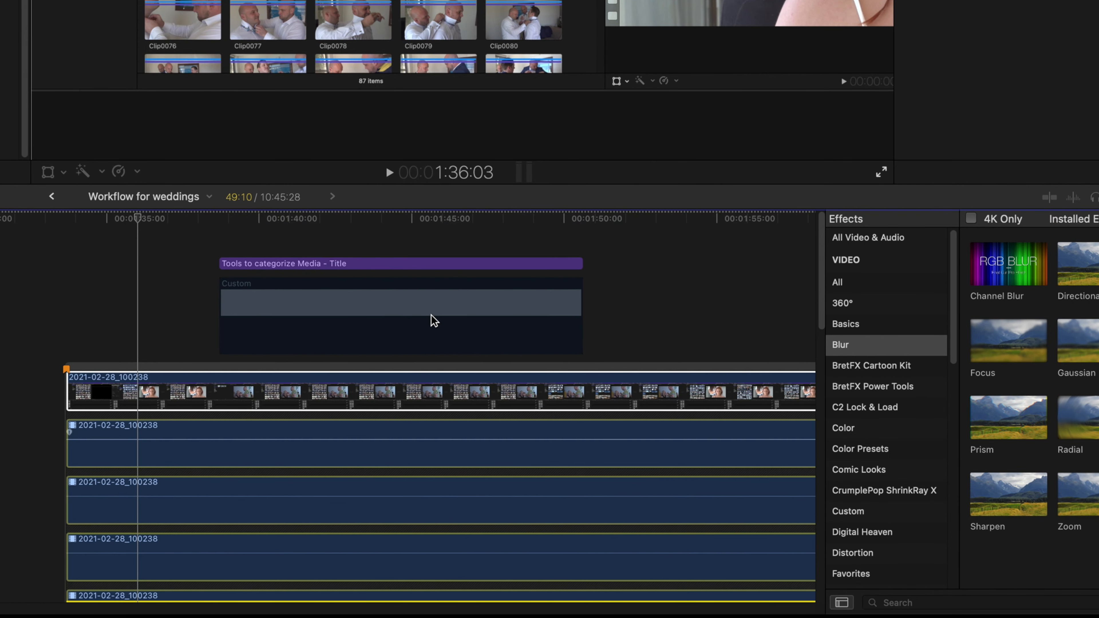
{"action": "scroll", "coordinate": [431, 315], "scroll_direction": "down", "scroll_amount": 7}
{"action": "scroll", "coordinate": [434, 320], "scroll_direction": "down", "scroll_amount": 2}
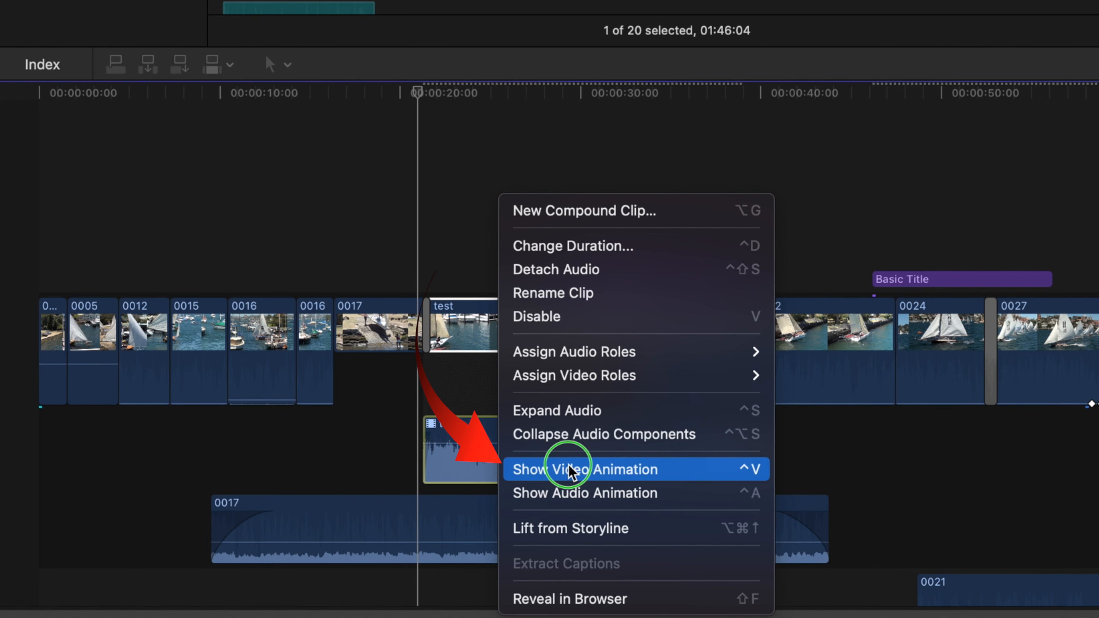
Show the test clip's video animation, expand Compositing: Opacity, and adjust the opacity level, including to 86.9 %
{"action": "left_click", "coordinate": [570, 470]}
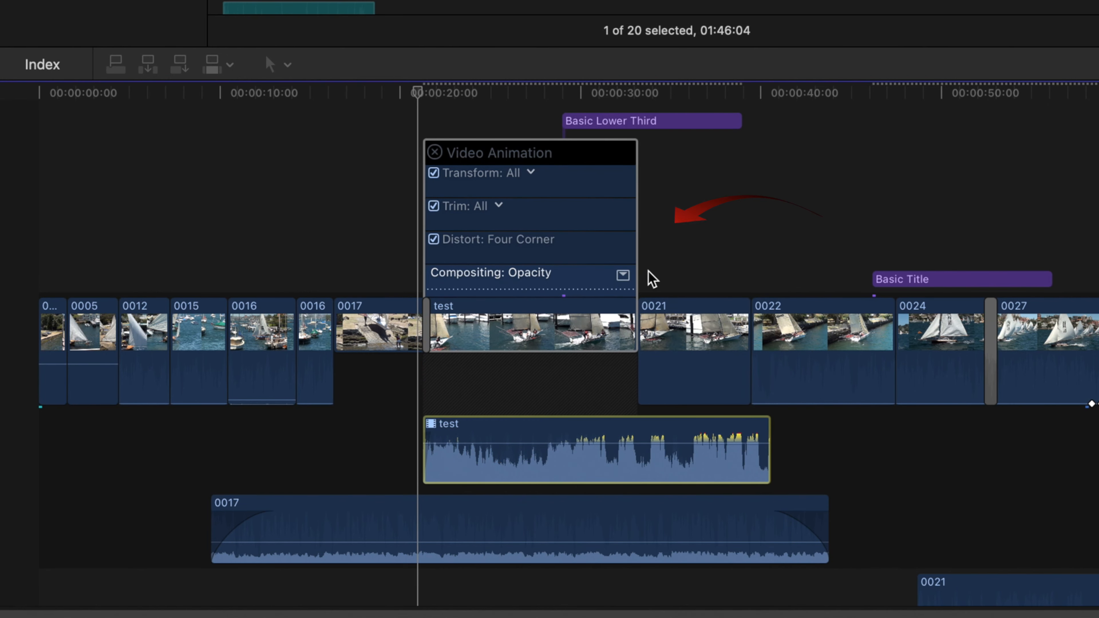
{"action": "left_click", "coordinate": [623, 275]}
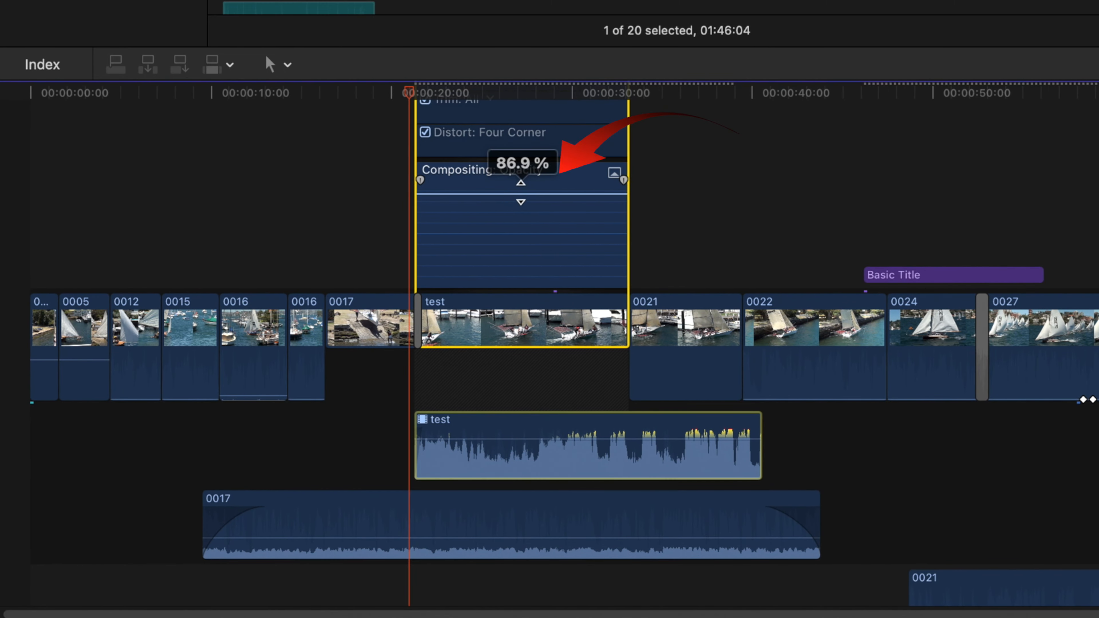
{"action": "left_click", "coordinate": [521, 92]}
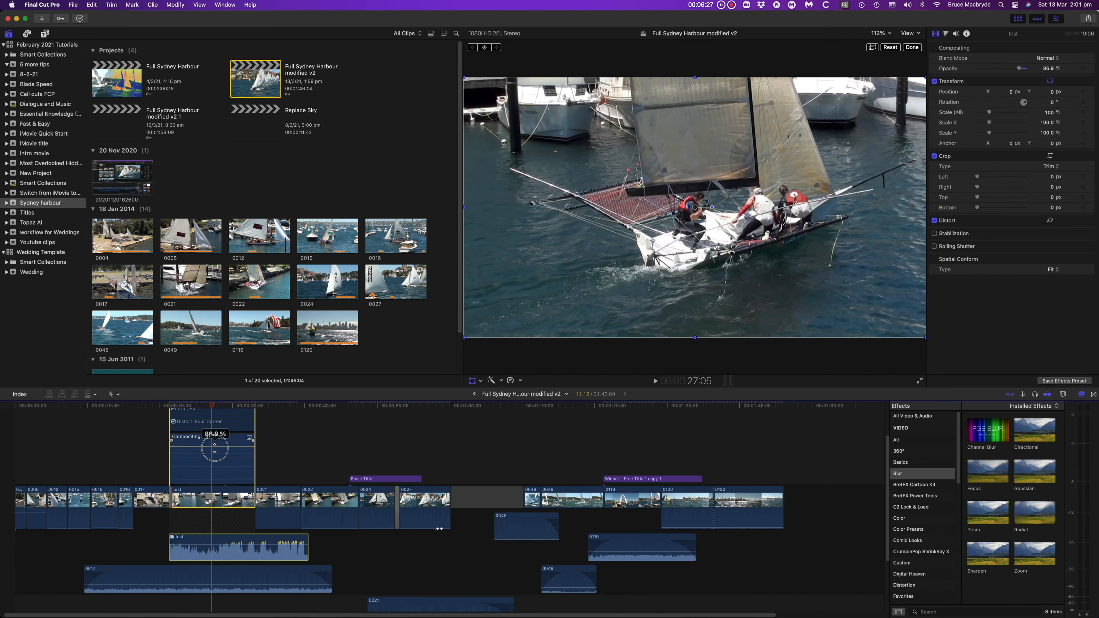
{"action": "left_click_drag", "start_coordinate": [526, 200], "coordinate": [524, 277]}
{"action": "mouse_move", "coordinate": [213, 480]}
{"action": "left_mouse_down"}
{"action": "mouse_move", "coordinate": [214, 493]}
{"action": "mouse_move", "coordinate": [214, 469]}
{"action": "left_mouse_up"}
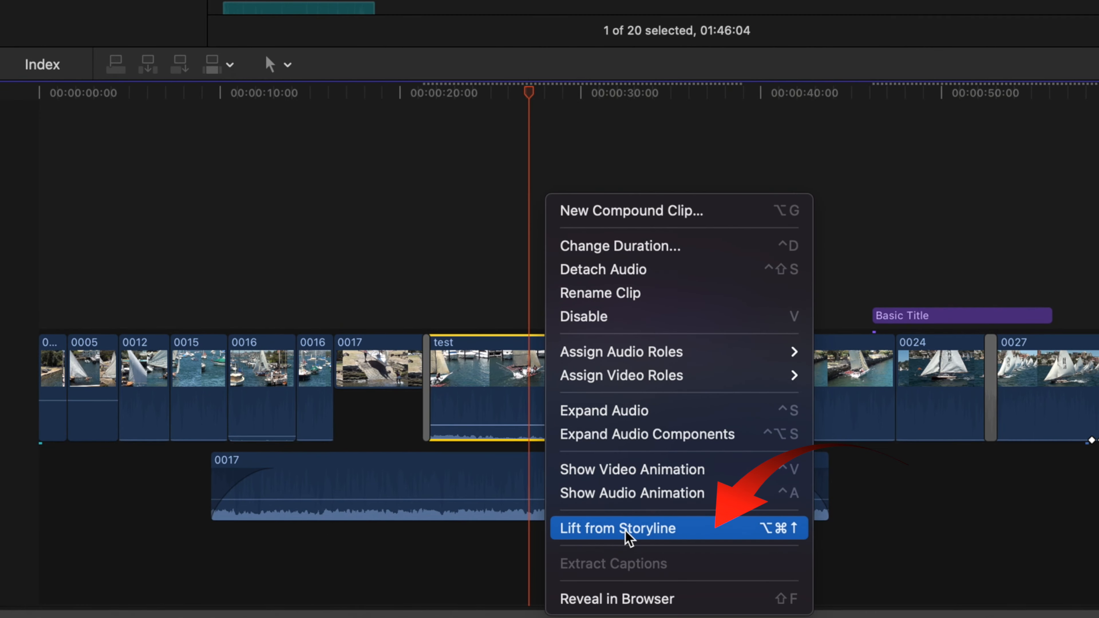
Lift the test clip from the primary storyline and create a connected storyline from it
{"action": "left_click", "coordinate": [626, 529]}
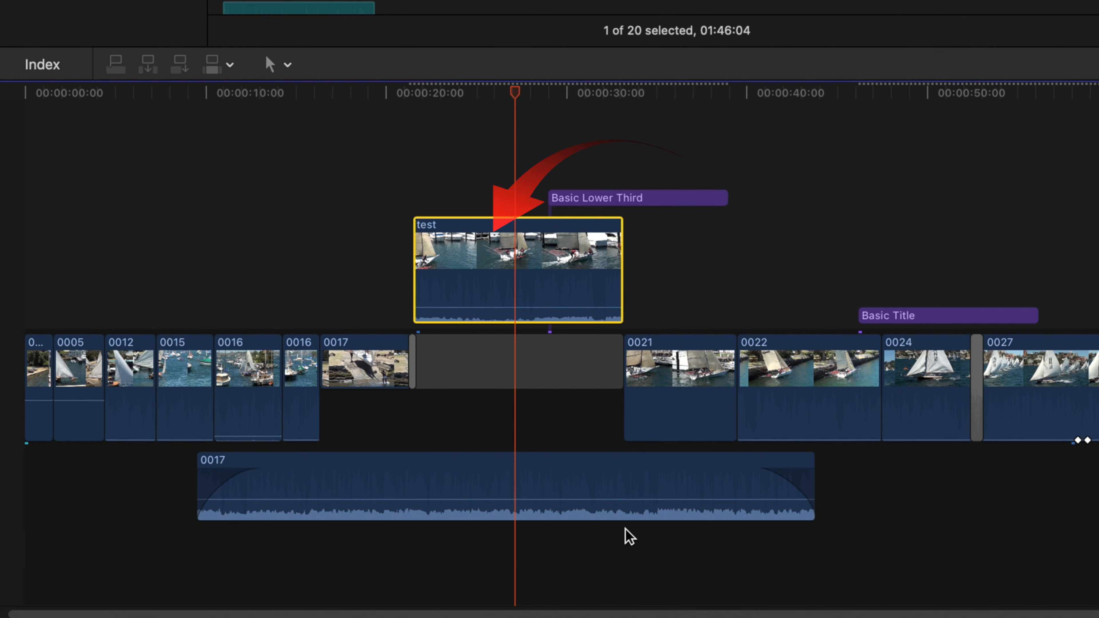
{"action": "key", "text": "super+g"}
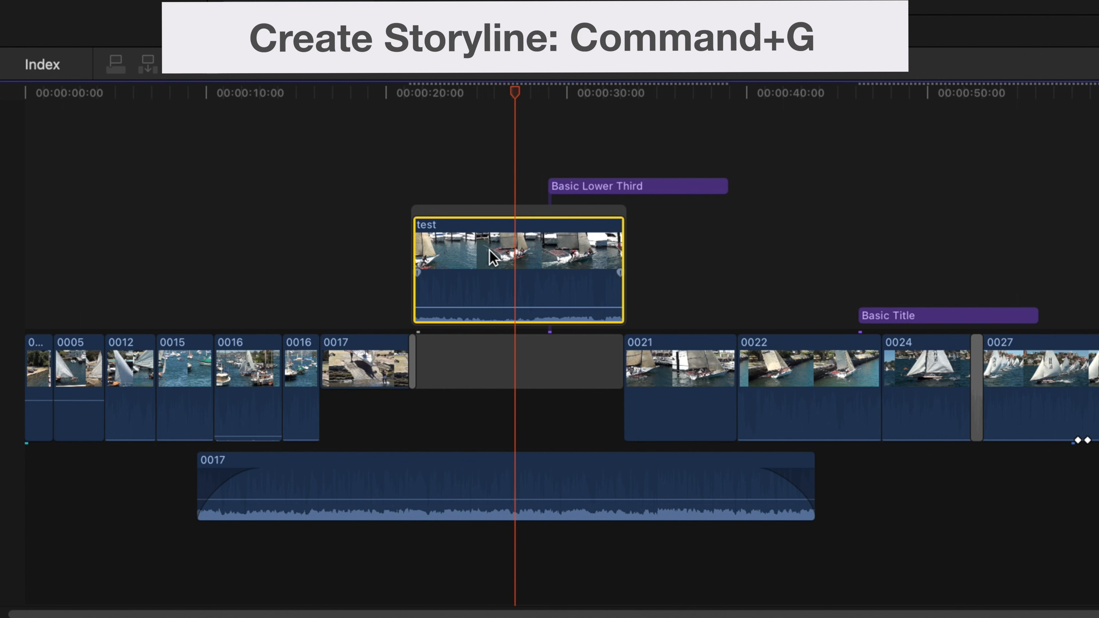
Move the connected storyline with the test clip earlier so it ends where the Basic Lower Third title begins
{"action": "left_click", "coordinate": [484, 255]}
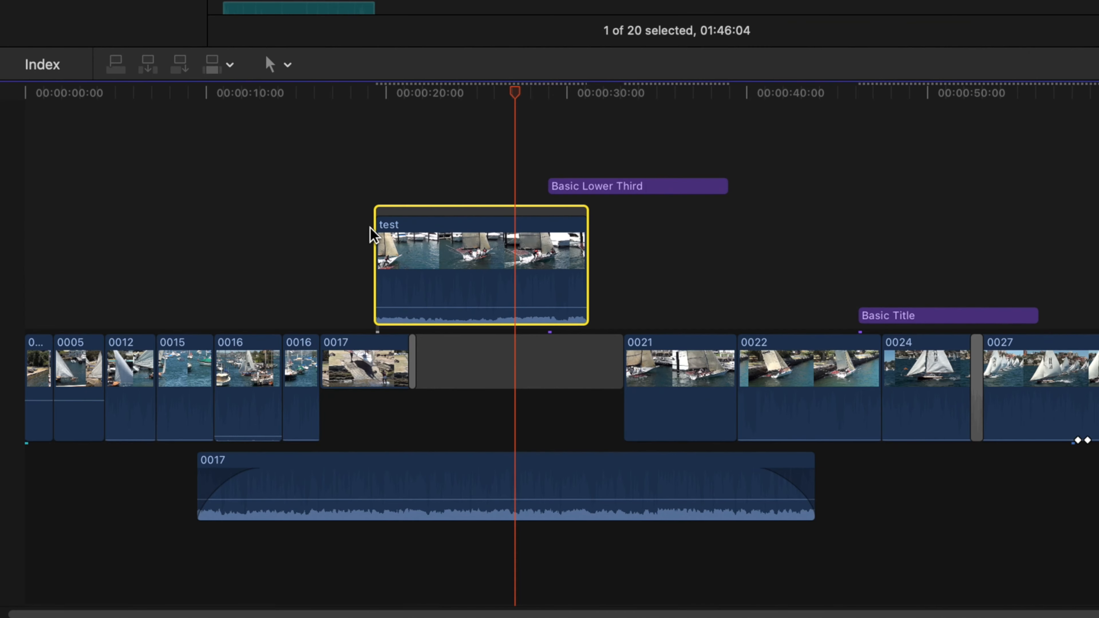
{"action": "left_click_drag", "start_coordinate": [569, 104], "coordinate": [528, 103]}
{"action": "left_click_drag", "start_coordinate": [391, 236], "coordinate": [380, 211]}
{"action": "left_click", "coordinate": [398, 243]}
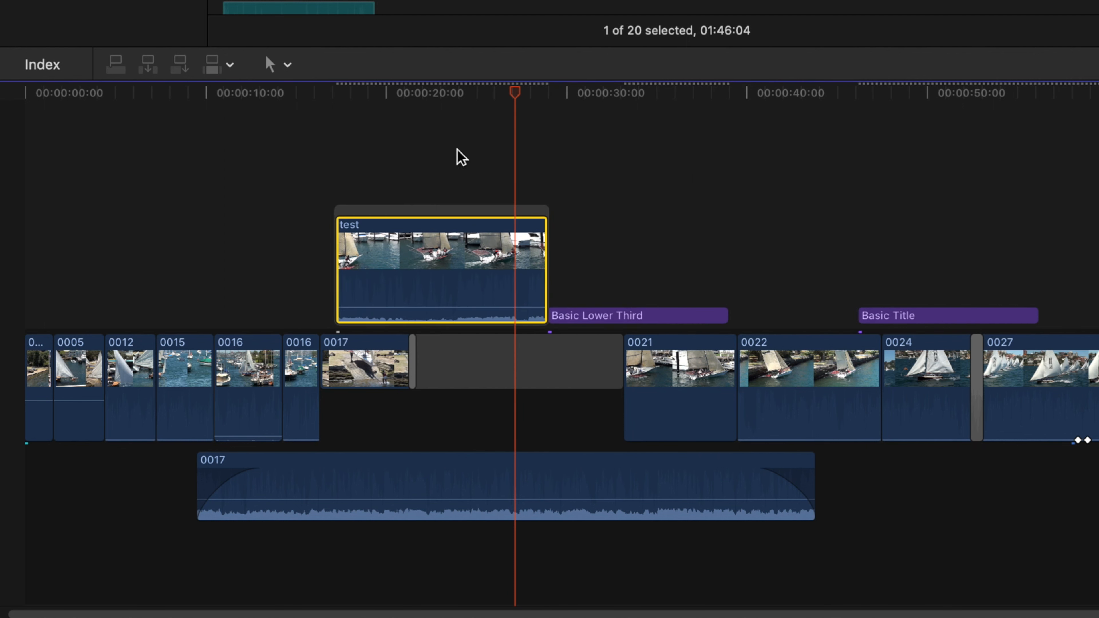
Blade the test clip in the connected storyline at two points, splitting it into three segments
{"action": "left_click_drag", "start_coordinate": [510, 93], "coordinate": [417, 109]}
{"action": "key", "text": "b"}
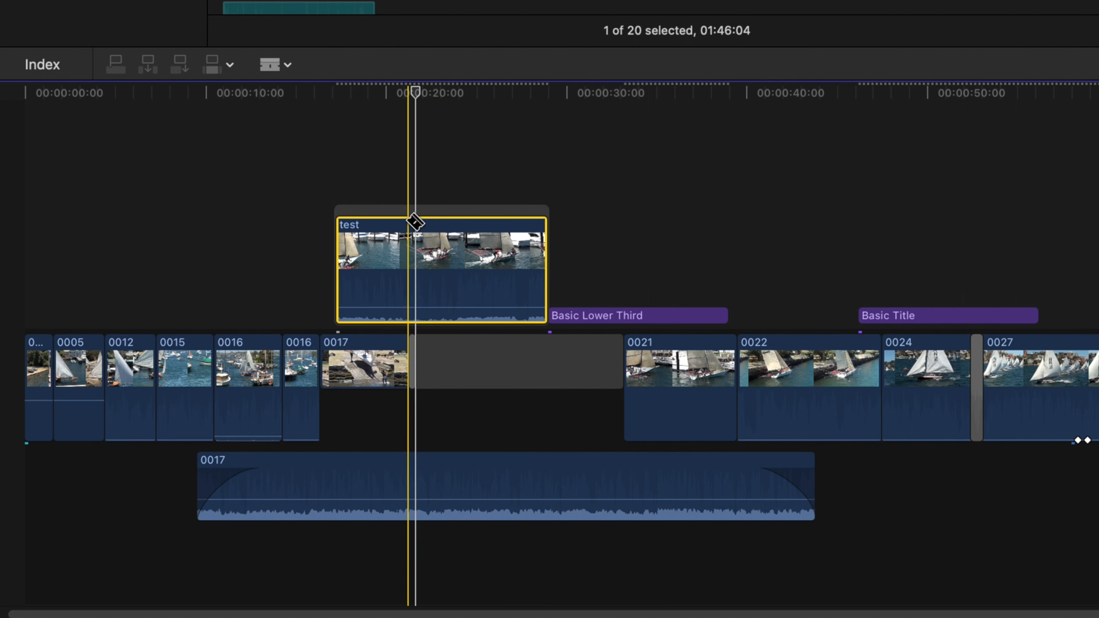
{"action": "left_click", "coordinate": [409, 238]}
{"action": "left_click", "coordinate": [456, 246]}
{"action": "key", "text": "a"}
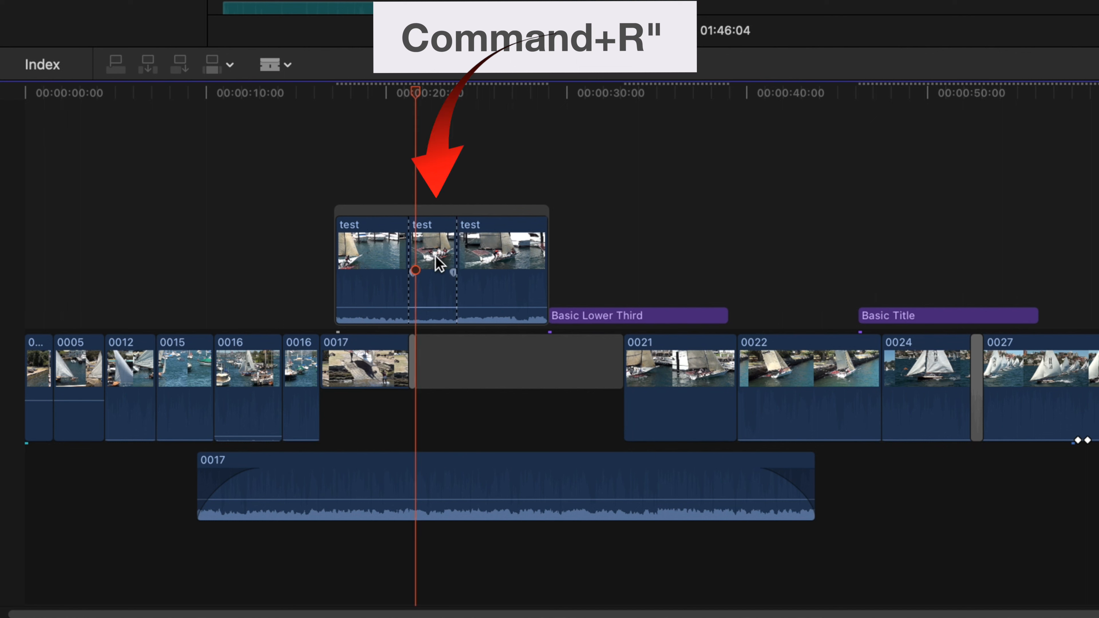
Delete the middle test segment from the connected storyline and undo the deletion
{"action": "left_click", "coordinate": [439, 262]}
{"action": "key", "text": "BackSpace"}
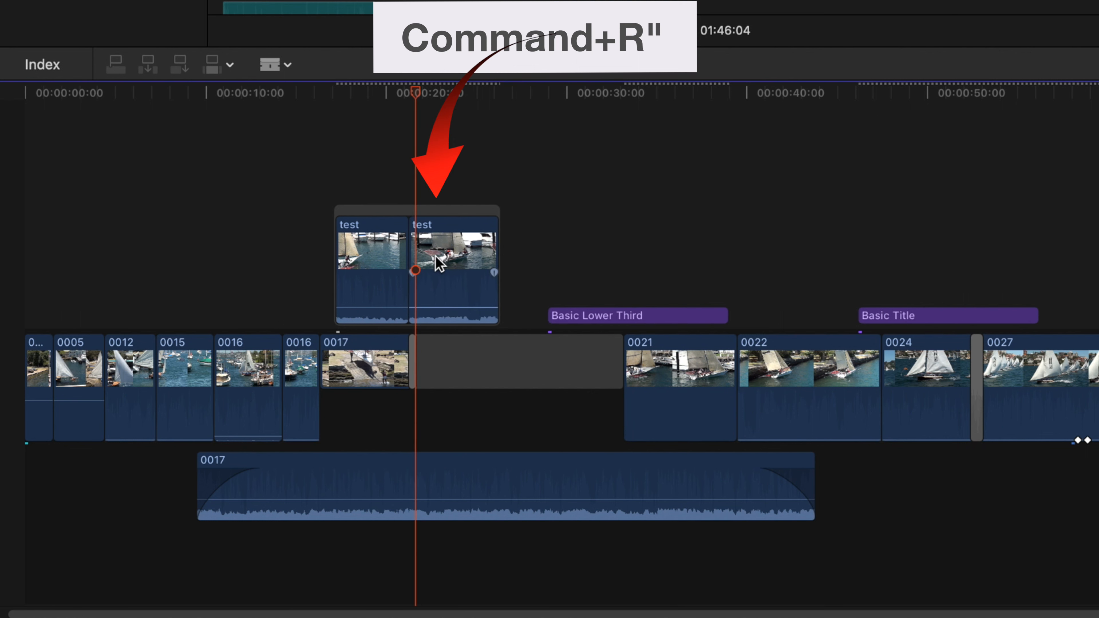
{"action": "key", "text": "super+z"}
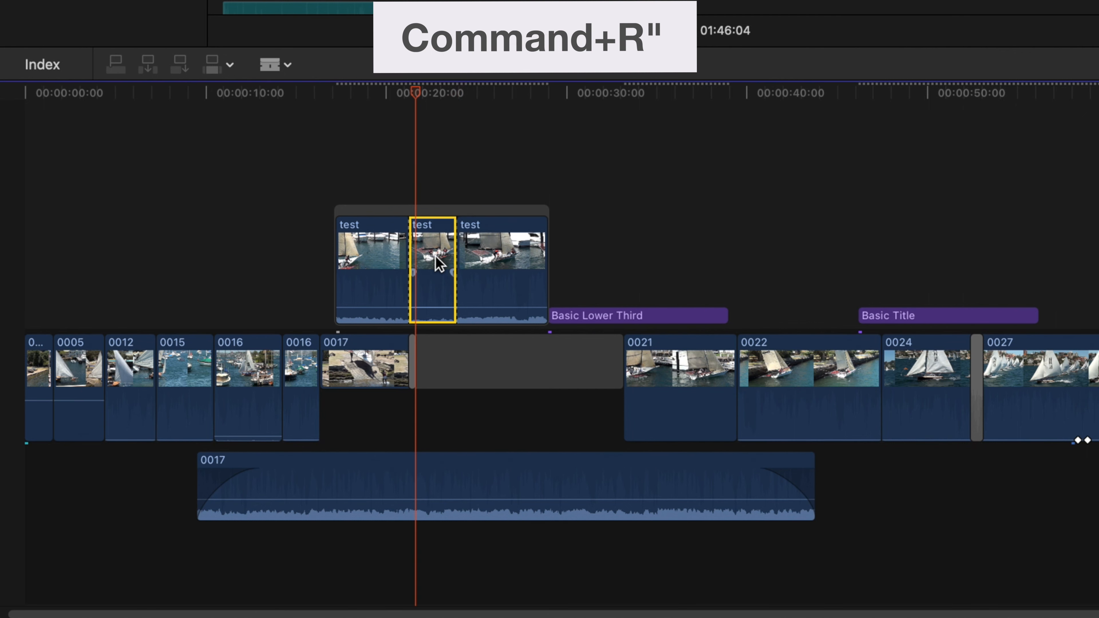
Retime the middle test segment in the connected storyline to Slow (30%)
{"action": "key", "text": "super+r"}
{"action": "left_click_drag", "start_coordinate": [454, 207], "coordinate": [561, 227]}
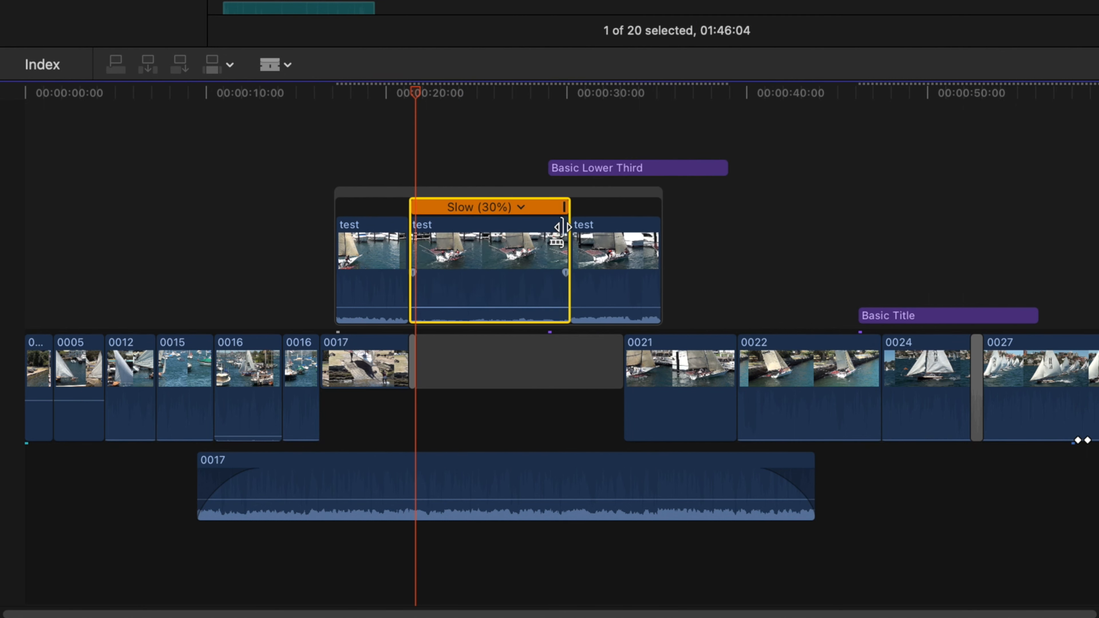
Reveal timeline clip 0022 in the browser and mark its selected range as a favorite
{"action": "right_click", "coordinate": [795, 327]}
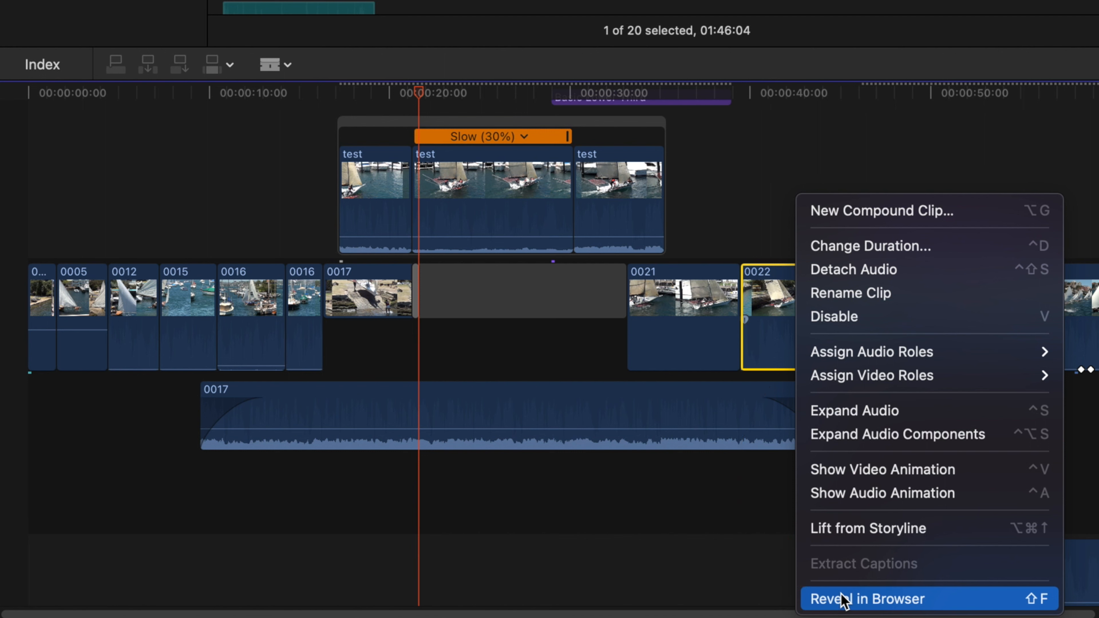
{"action": "left_click", "coordinate": [841, 599]}
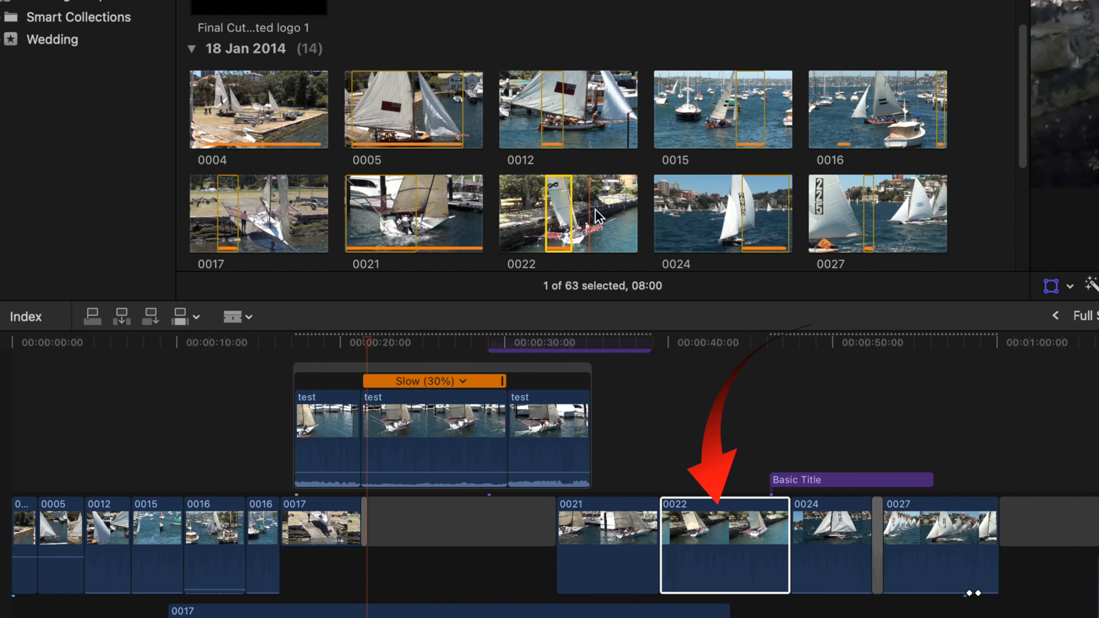
{"action": "scroll", "coordinate": [596, 210], "scroll_direction": "down", "scroll_amount": 4}
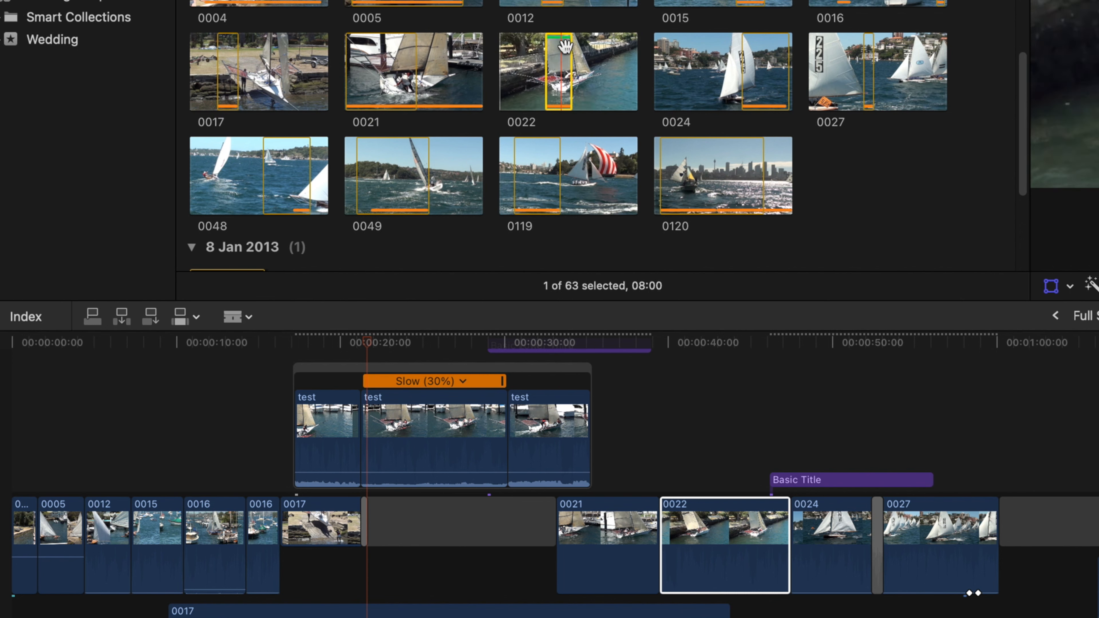
{"action": "key", "text": "f"}
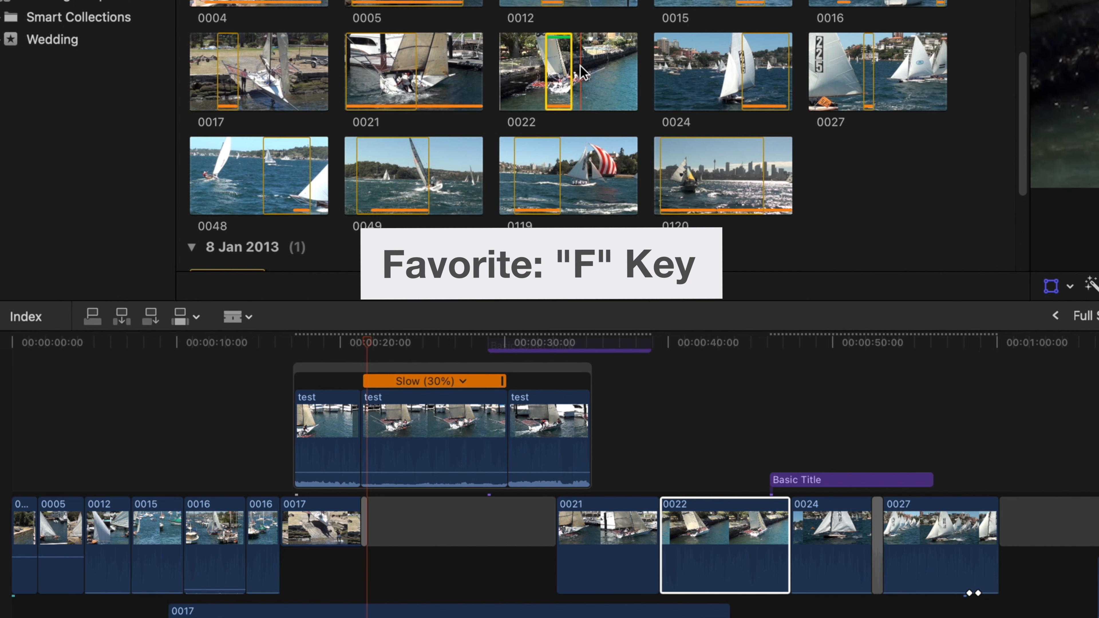
Replace timeline clip 0022 with the selected range of clip 0022 from the browser
{"action": "key", "text": "shift+z"}
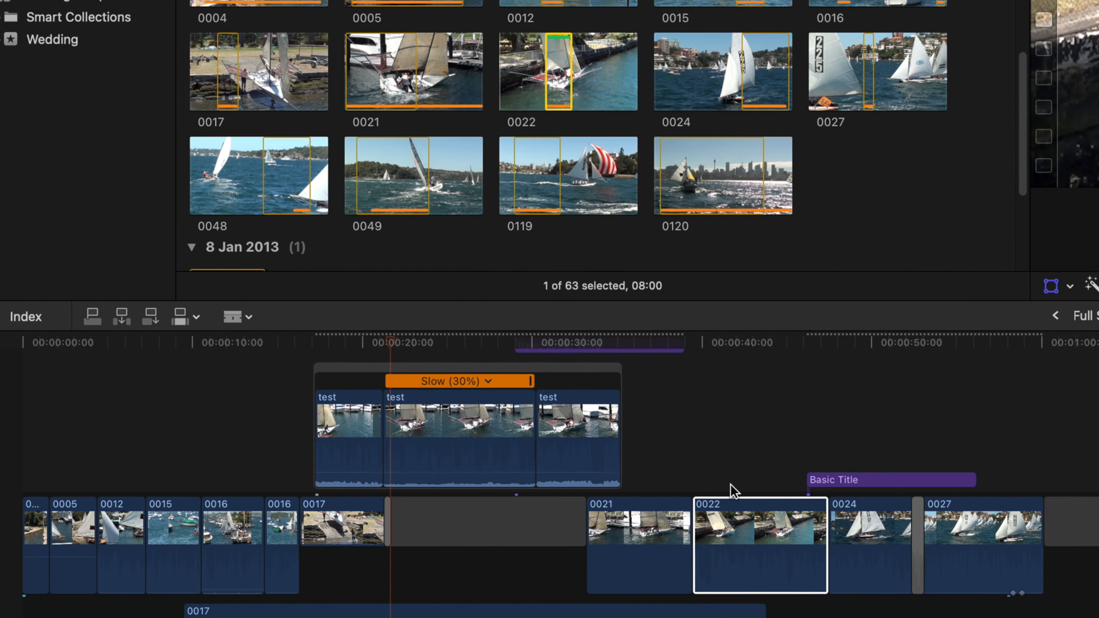
{"action": "left_click_drag", "start_coordinate": [558, 74], "coordinate": [760, 533]}
{"action": "left_click", "coordinate": [779, 538]}
Examine the fade shape options for the fade-out of the connected 0017 audio clip
{"action": "scroll", "coordinate": [787, 579], "scroll_direction": "down", "scroll_amount": 5}
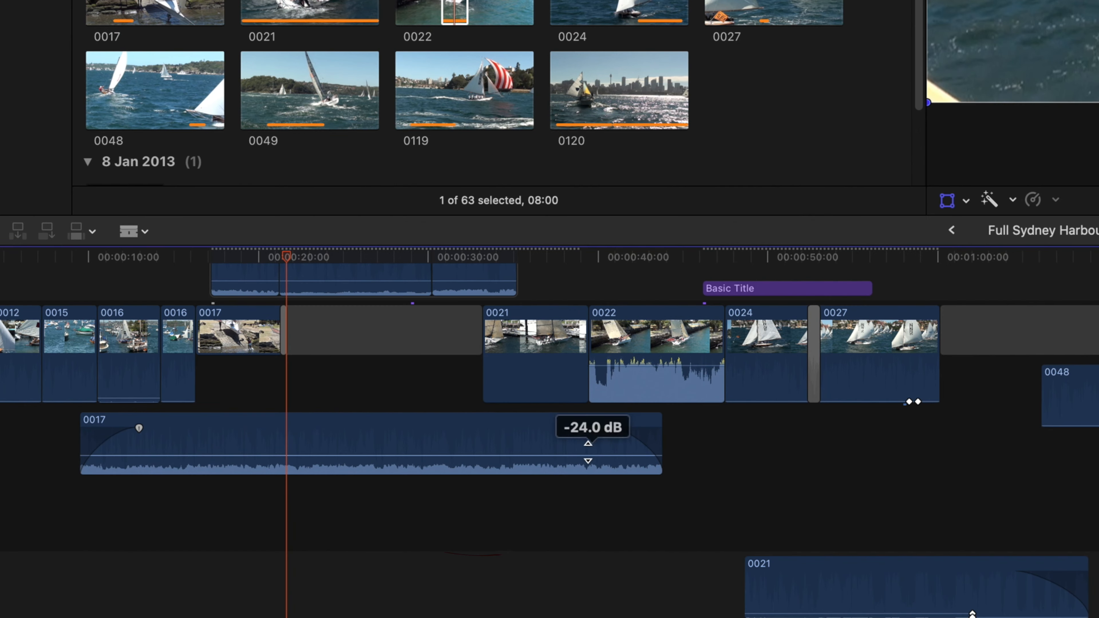
{"action": "left_click", "coordinate": [681, 527]}
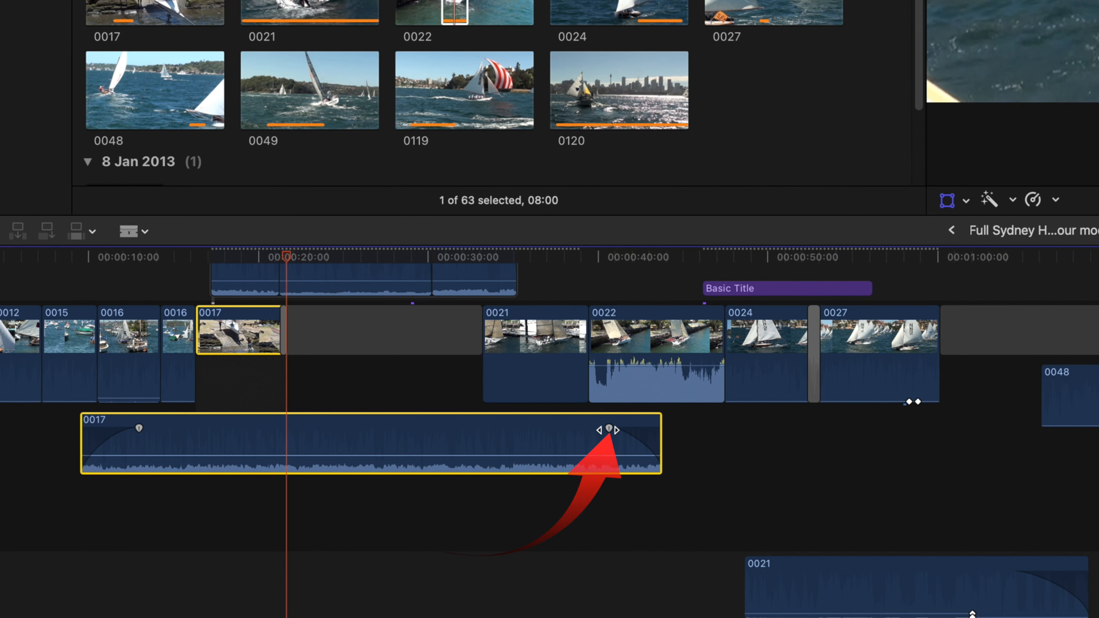
{"action": "right_click", "coordinate": [609, 430]}
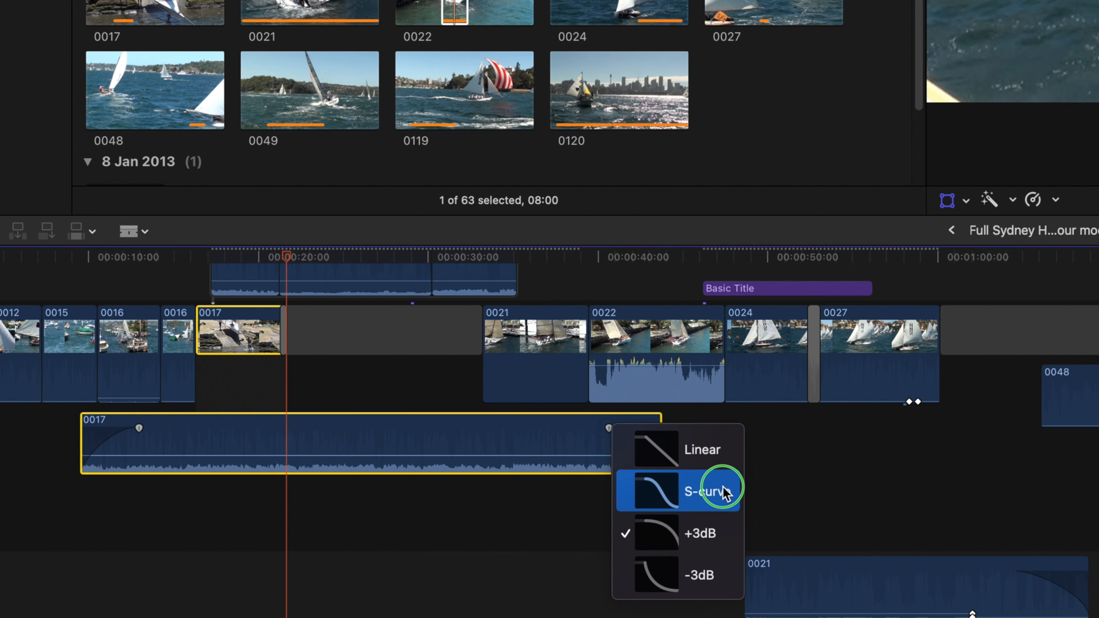
{"action": "left_click", "coordinate": [779, 482]}
Delete the audio level keyframes near the end of clip 0027
{"action": "scroll", "coordinate": [803, 423], "scroll_direction": "up", "scroll_amount": 1}
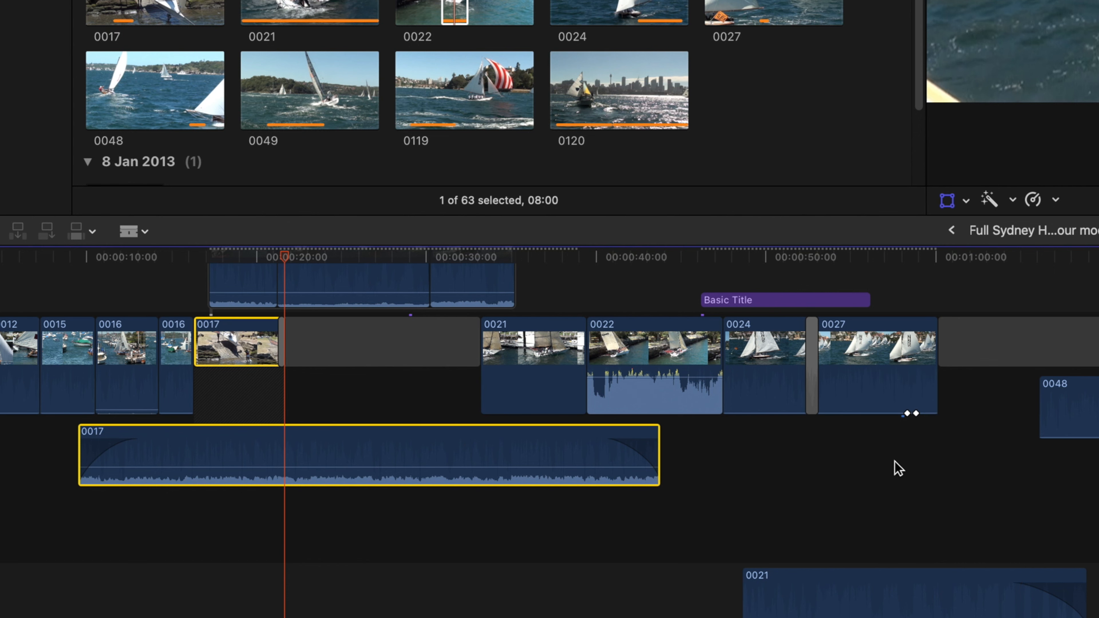
{"action": "right_click", "coordinate": [906, 414]}
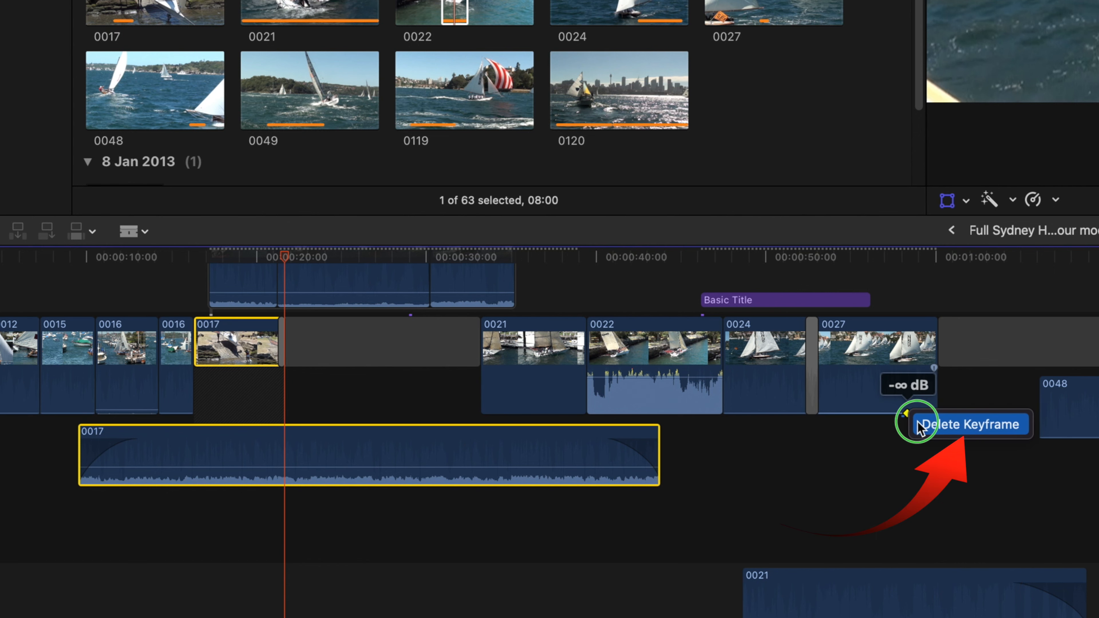
{"action": "left_click", "coordinate": [958, 426]}
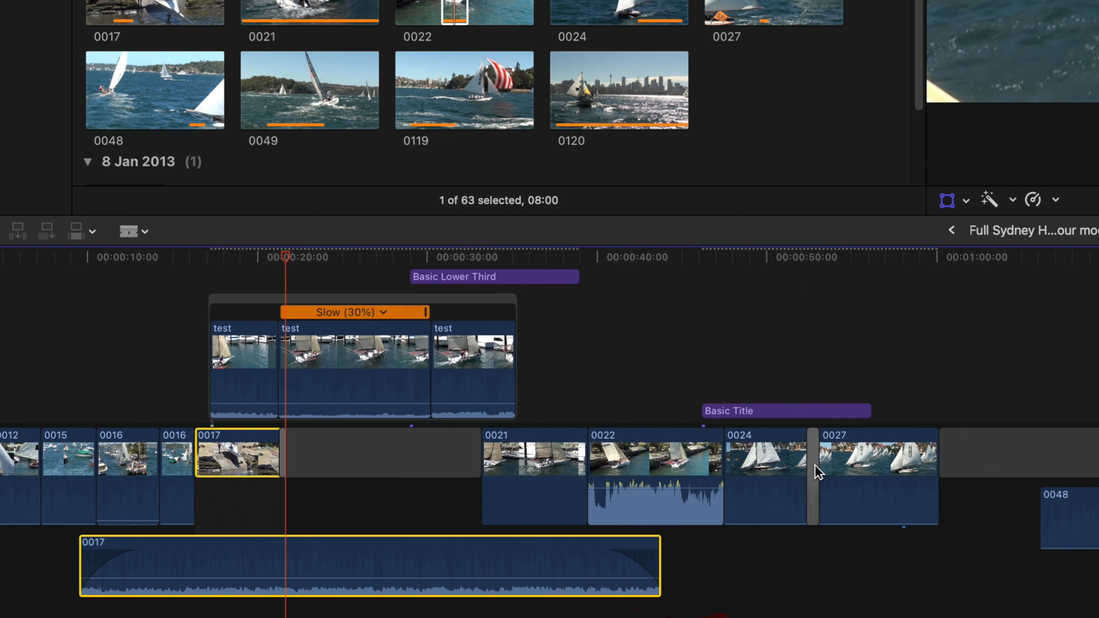
Examine the transition between clips 0024 and 0027 in the Precision Editor and close the editor
{"action": "left_click", "coordinate": [815, 465]}
{"action": "right_click", "coordinate": [814, 465]}
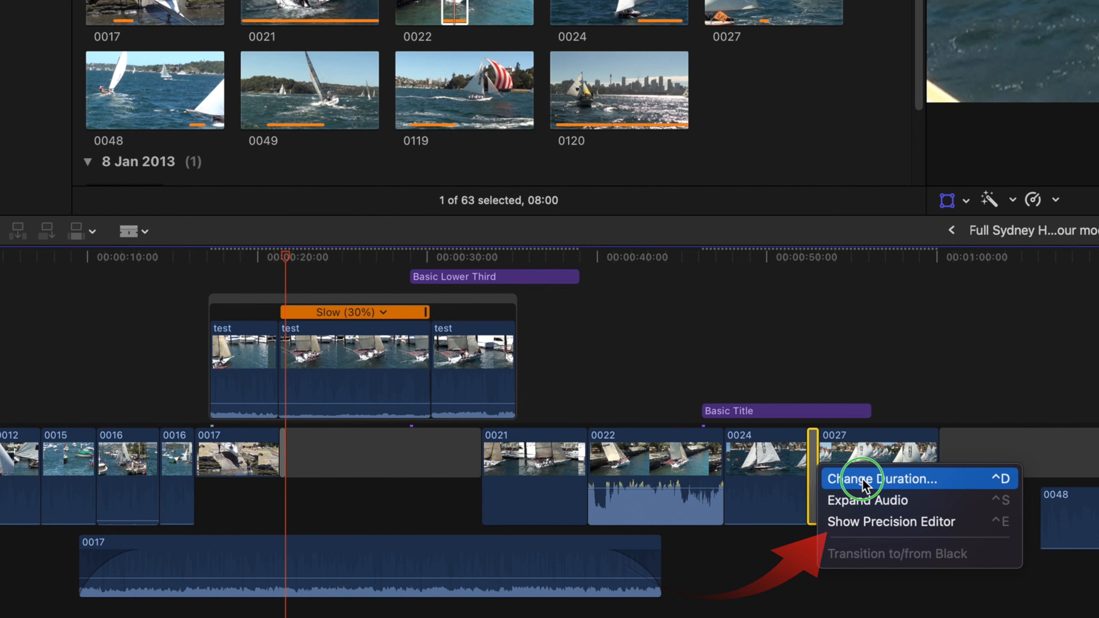
{"action": "left_click", "coordinate": [875, 523]}
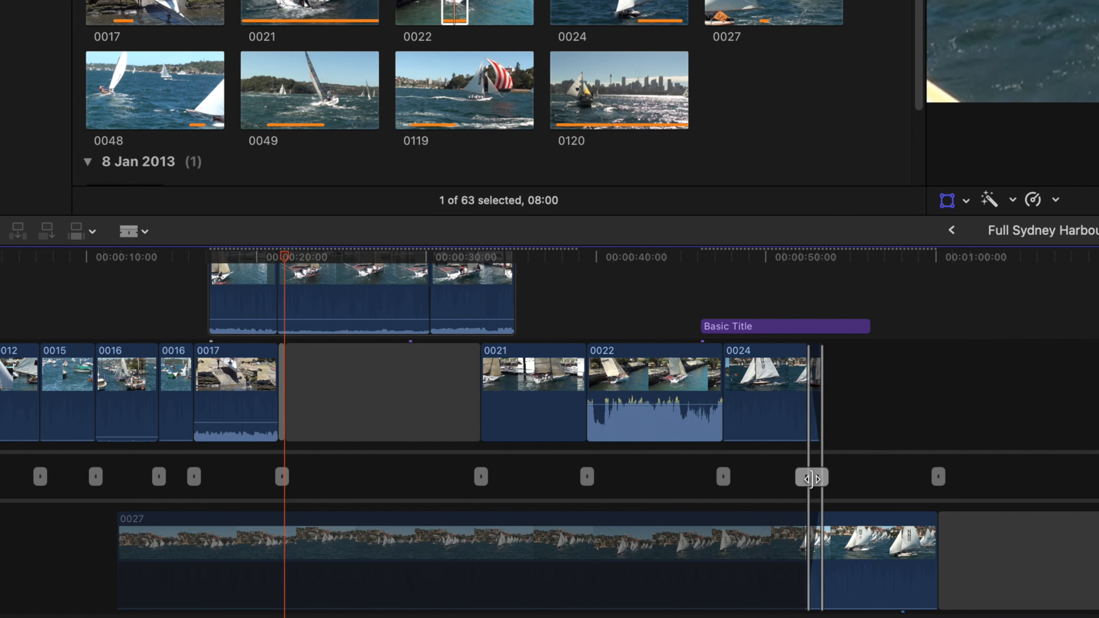
{"action": "double_click", "coordinate": [811, 478]}
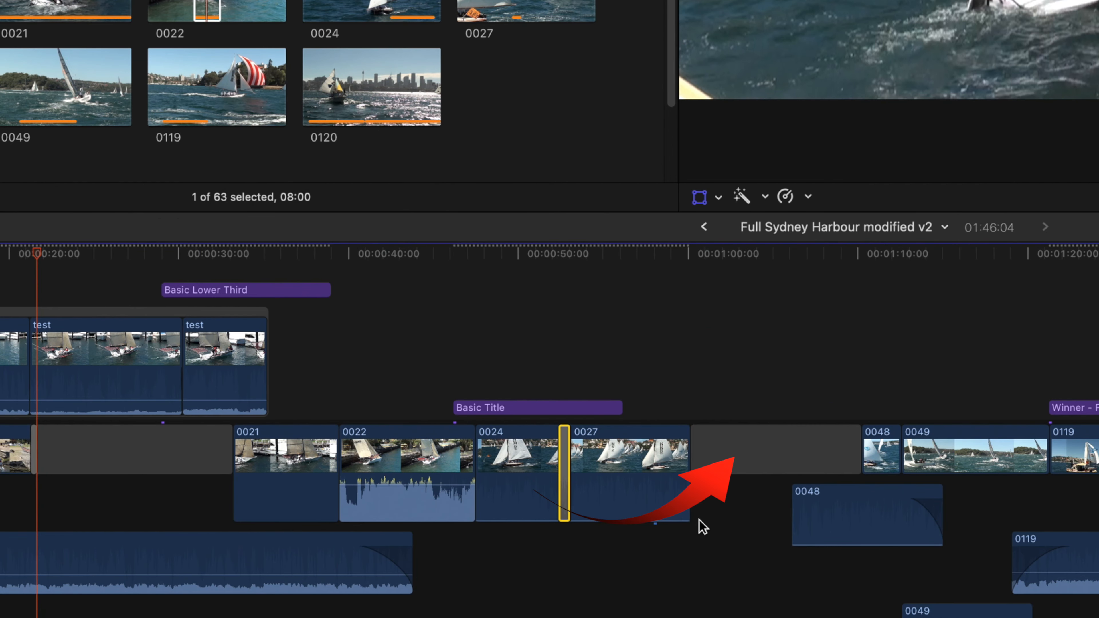
Add Cross Dissolve to the gap clip between clips 0027 and 0048
{"action": "right_click", "coordinate": [777, 456]}
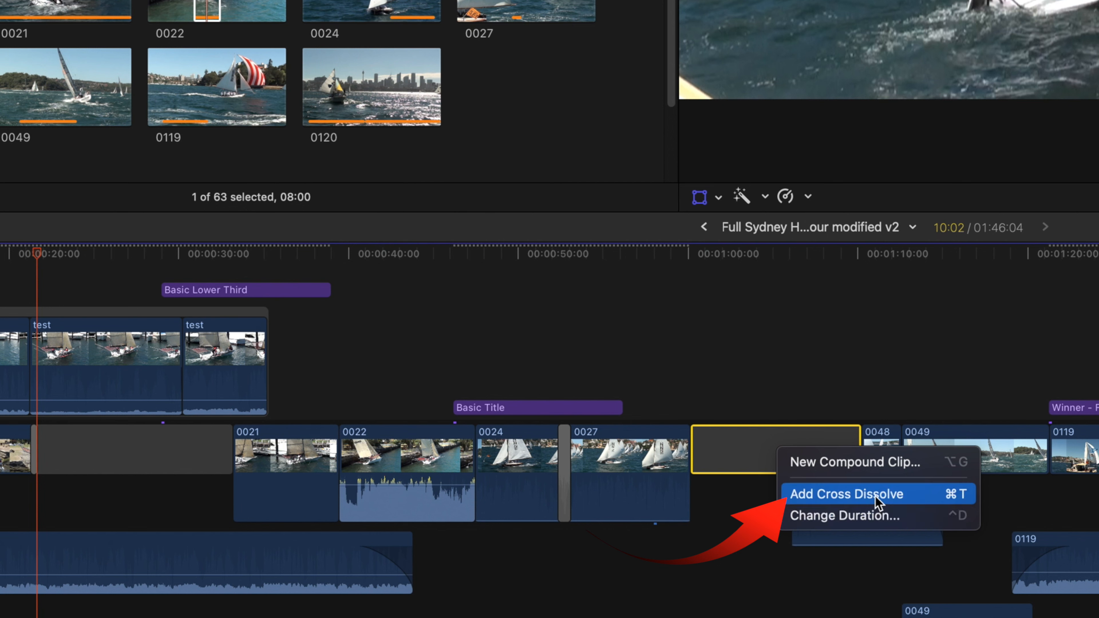
{"action": "left_click", "coordinate": [878, 503]}
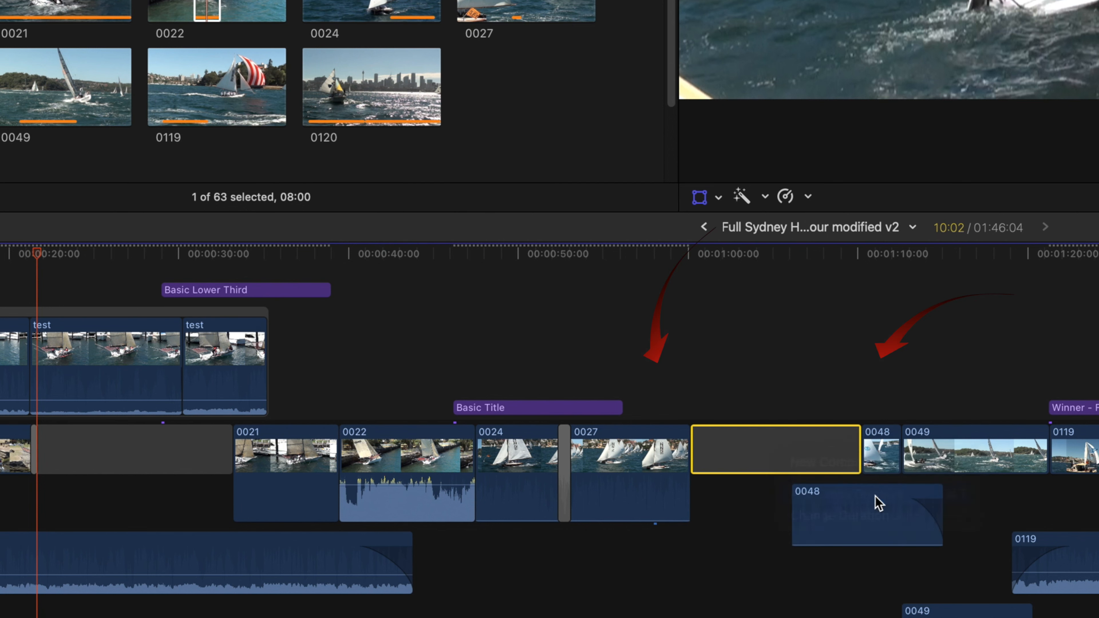